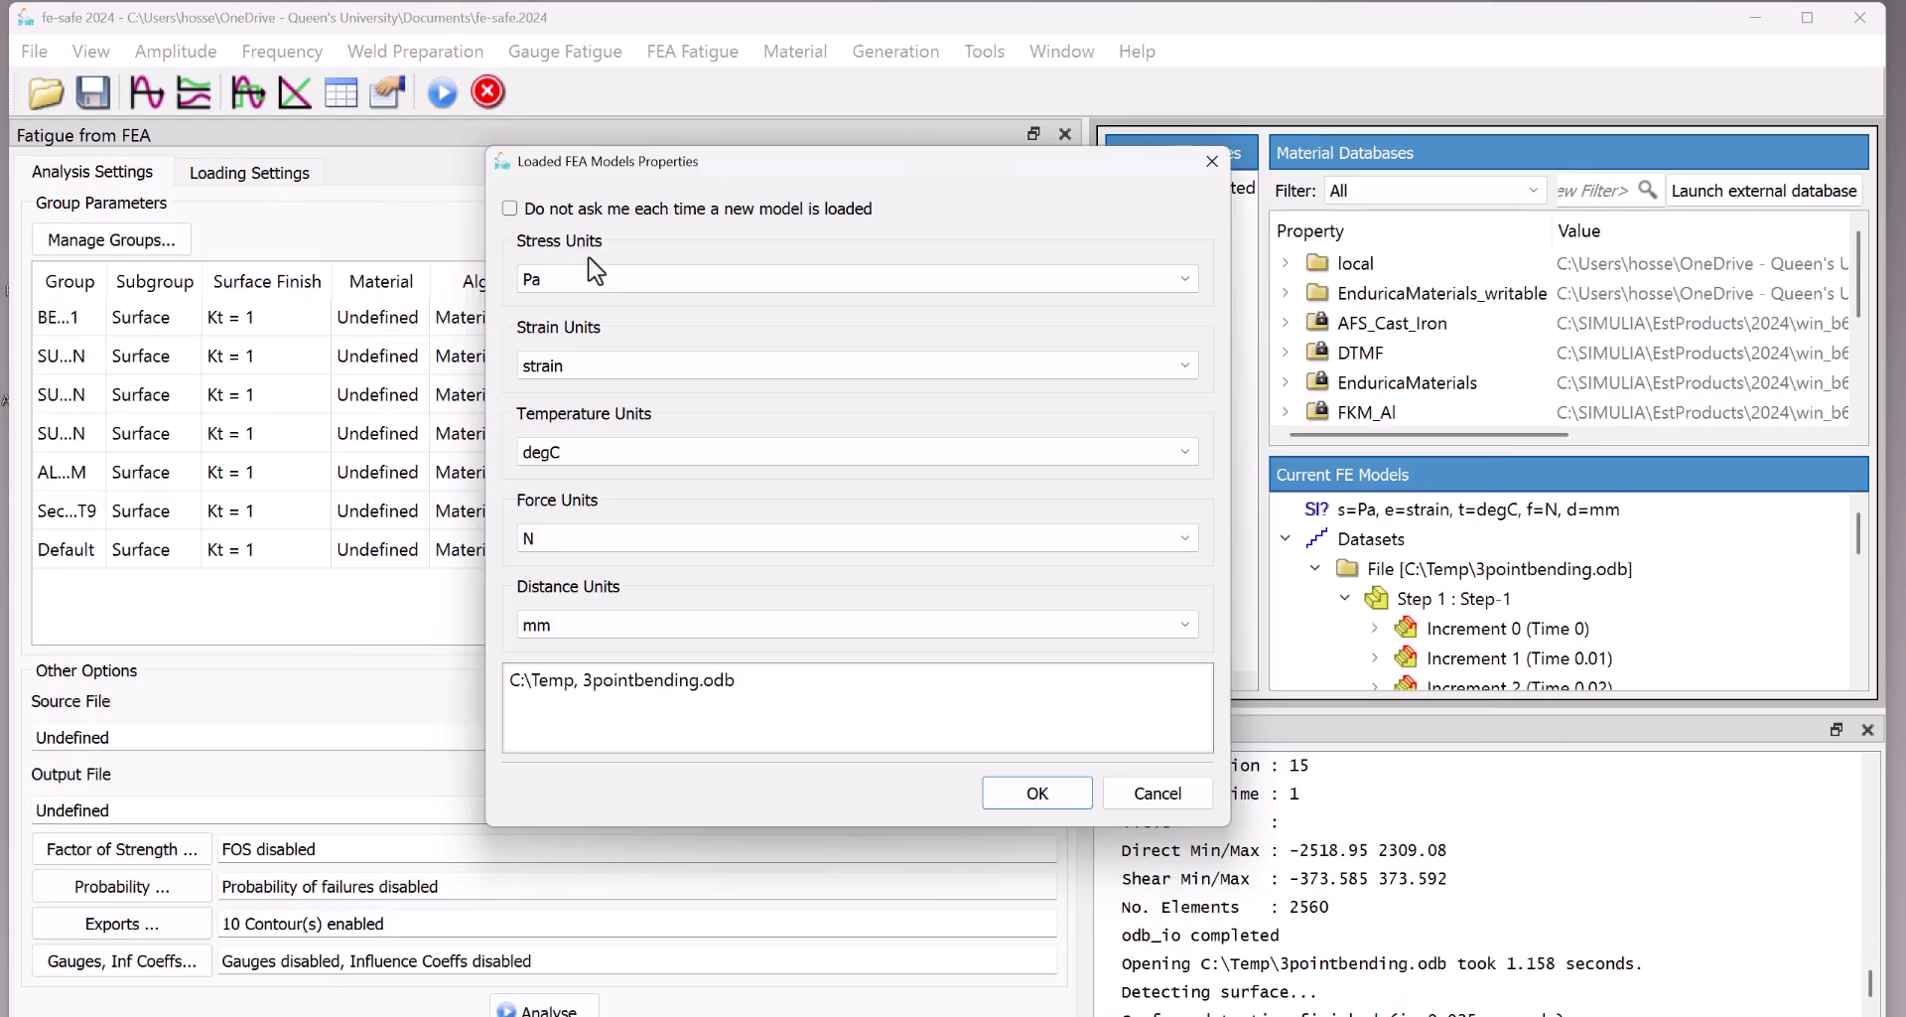
Exit fe-safe 2024 after previewing the finished job, leaving the Windows desktop visible.
left_click(648, 279)
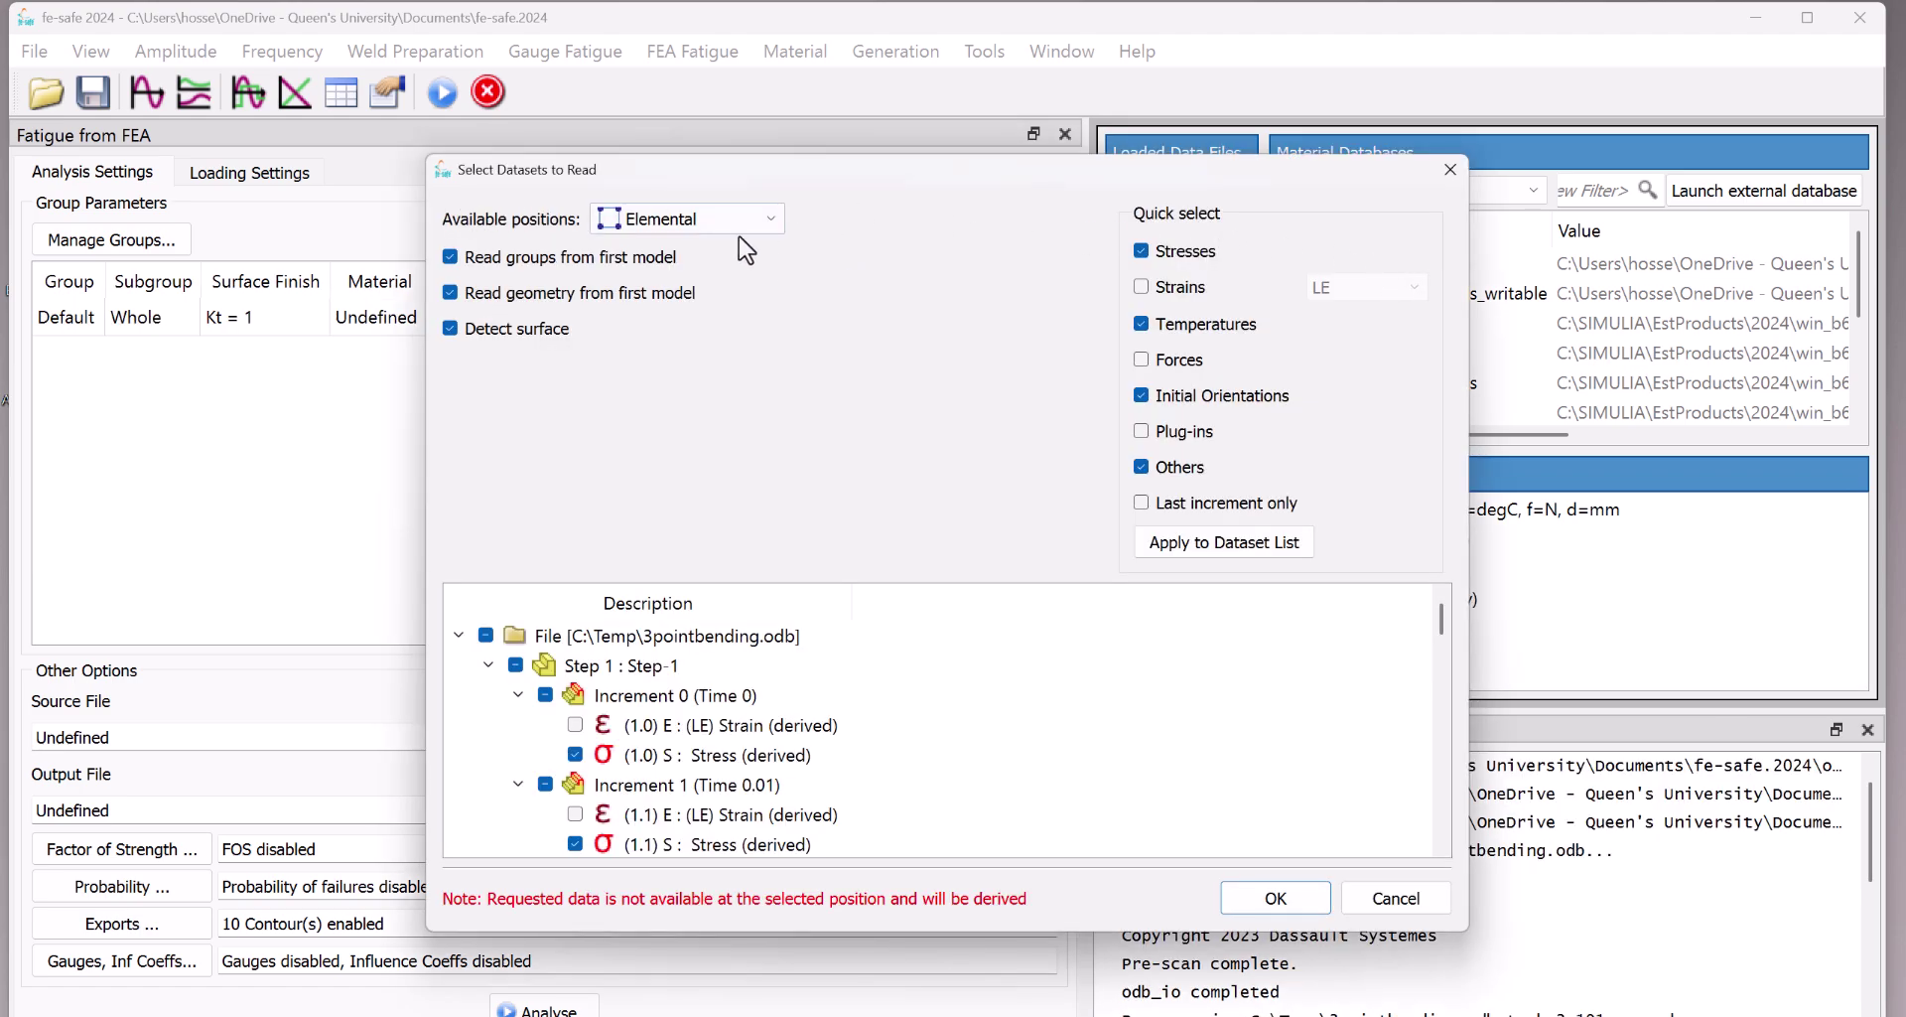
left_click(737, 235)
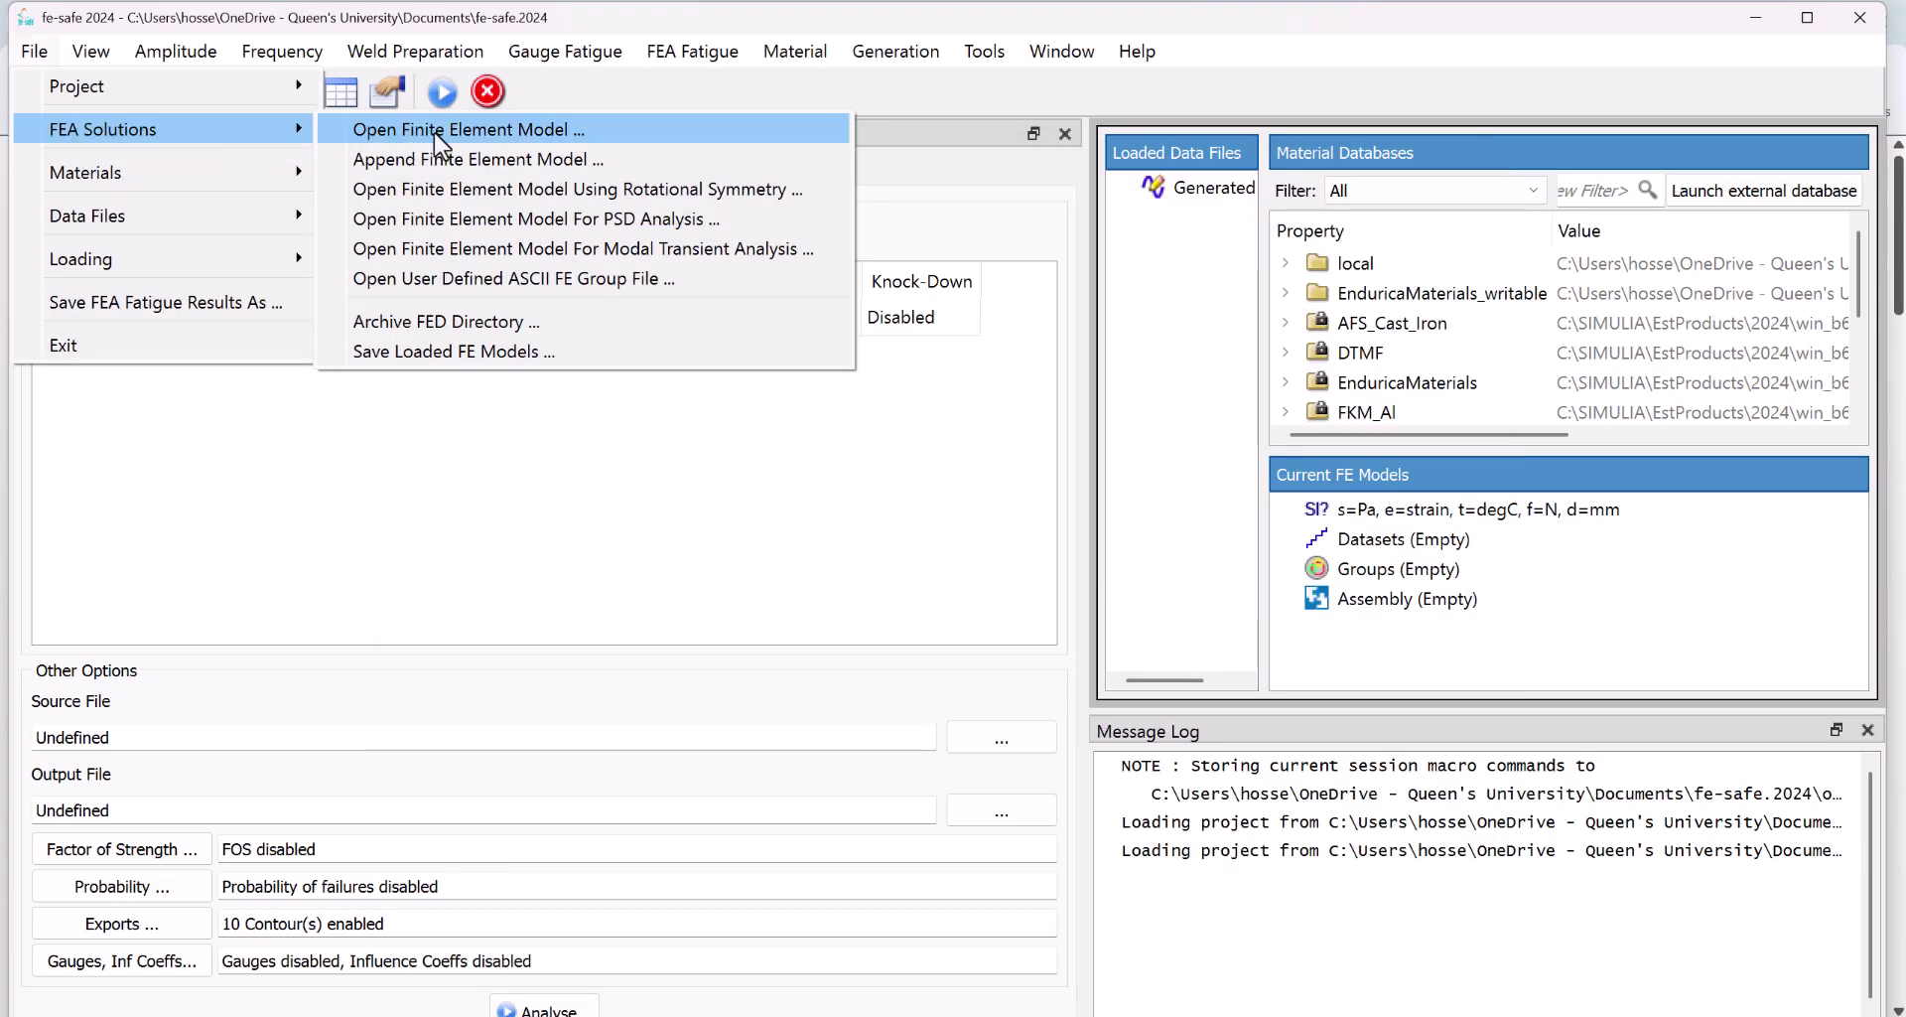
left_click(433, 133)
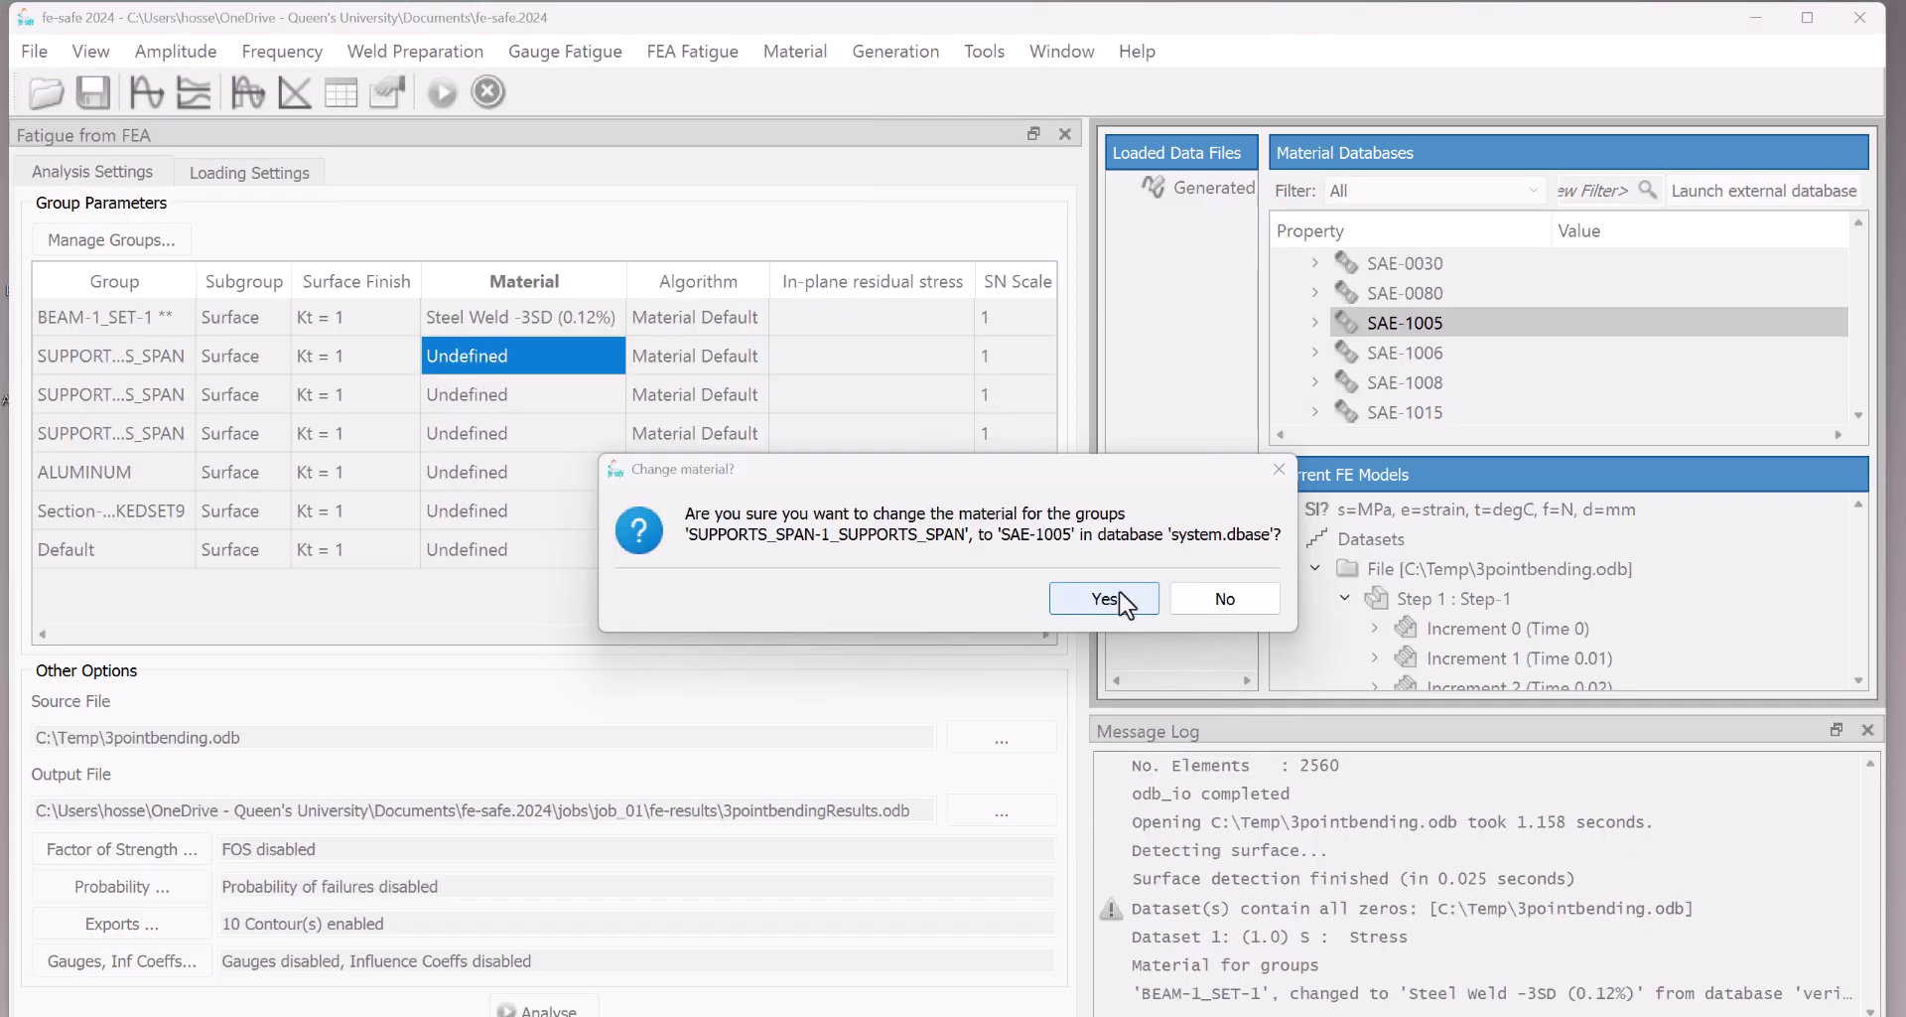
left_click(1125, 602)
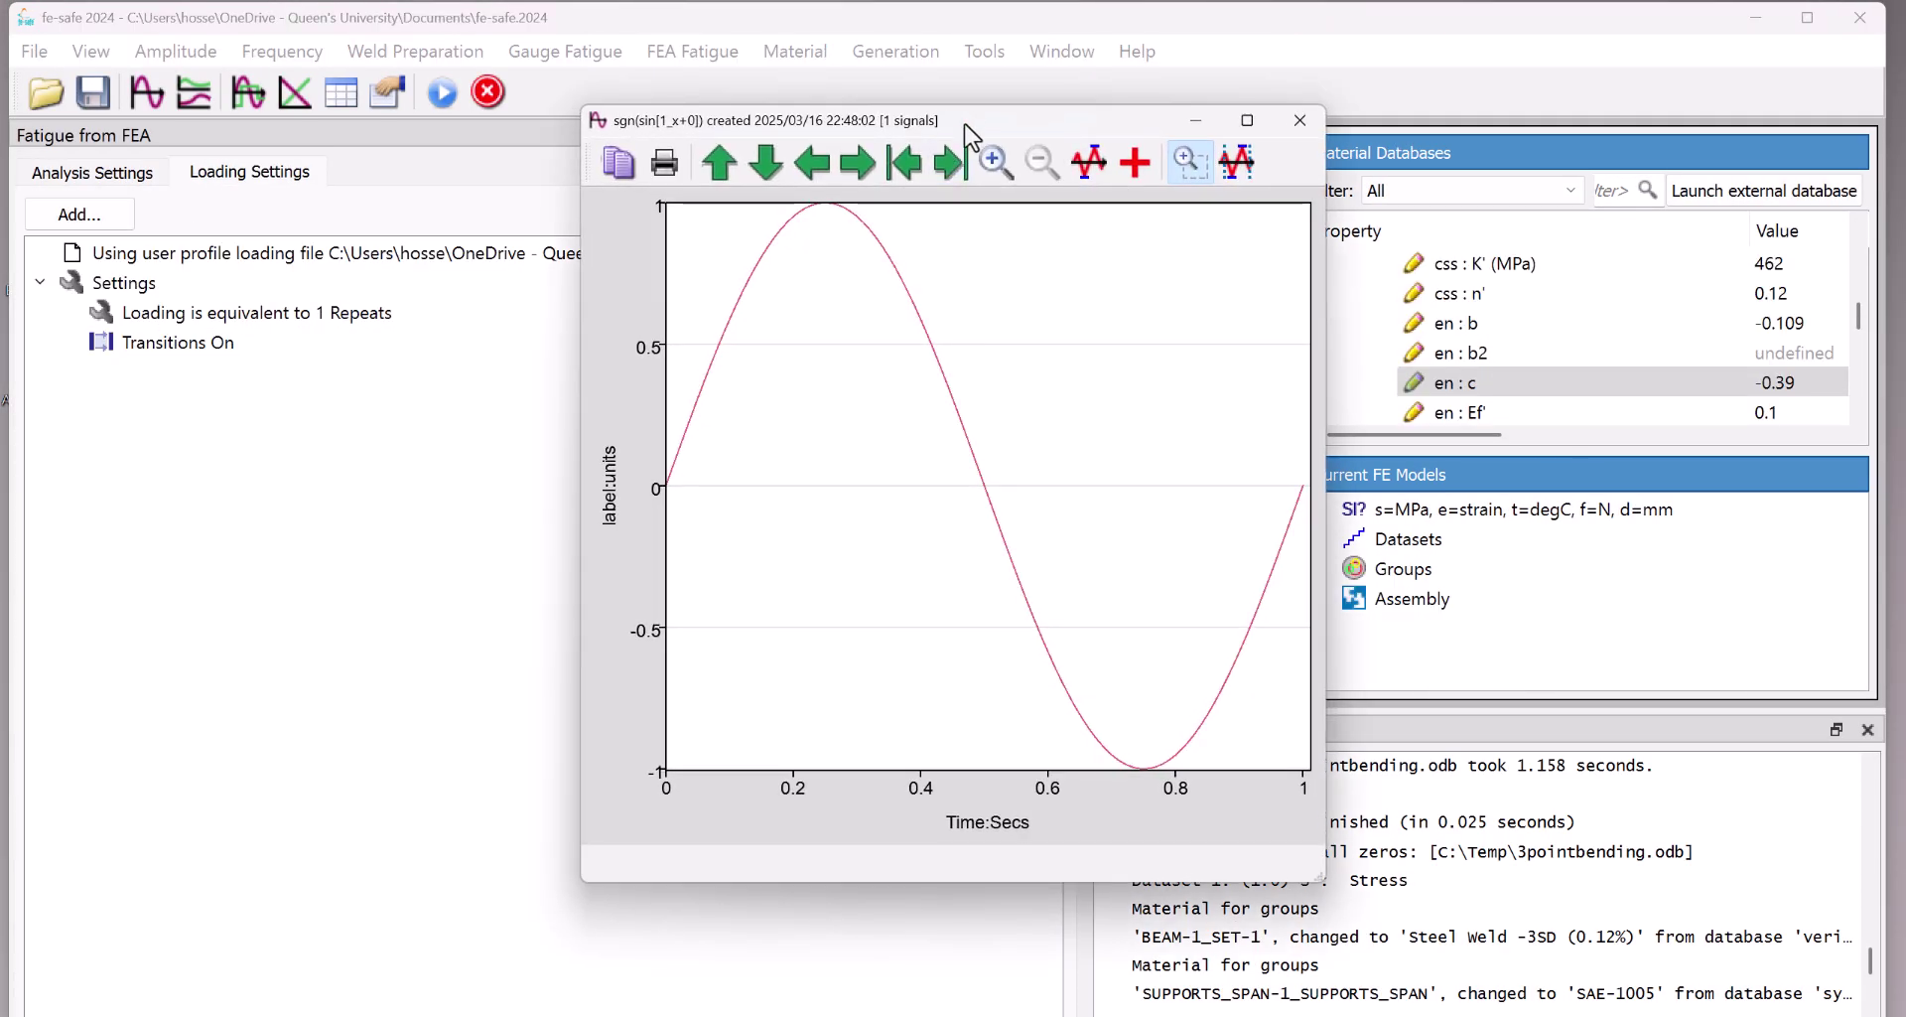
left_click_drag(971, 137, 822, 143)
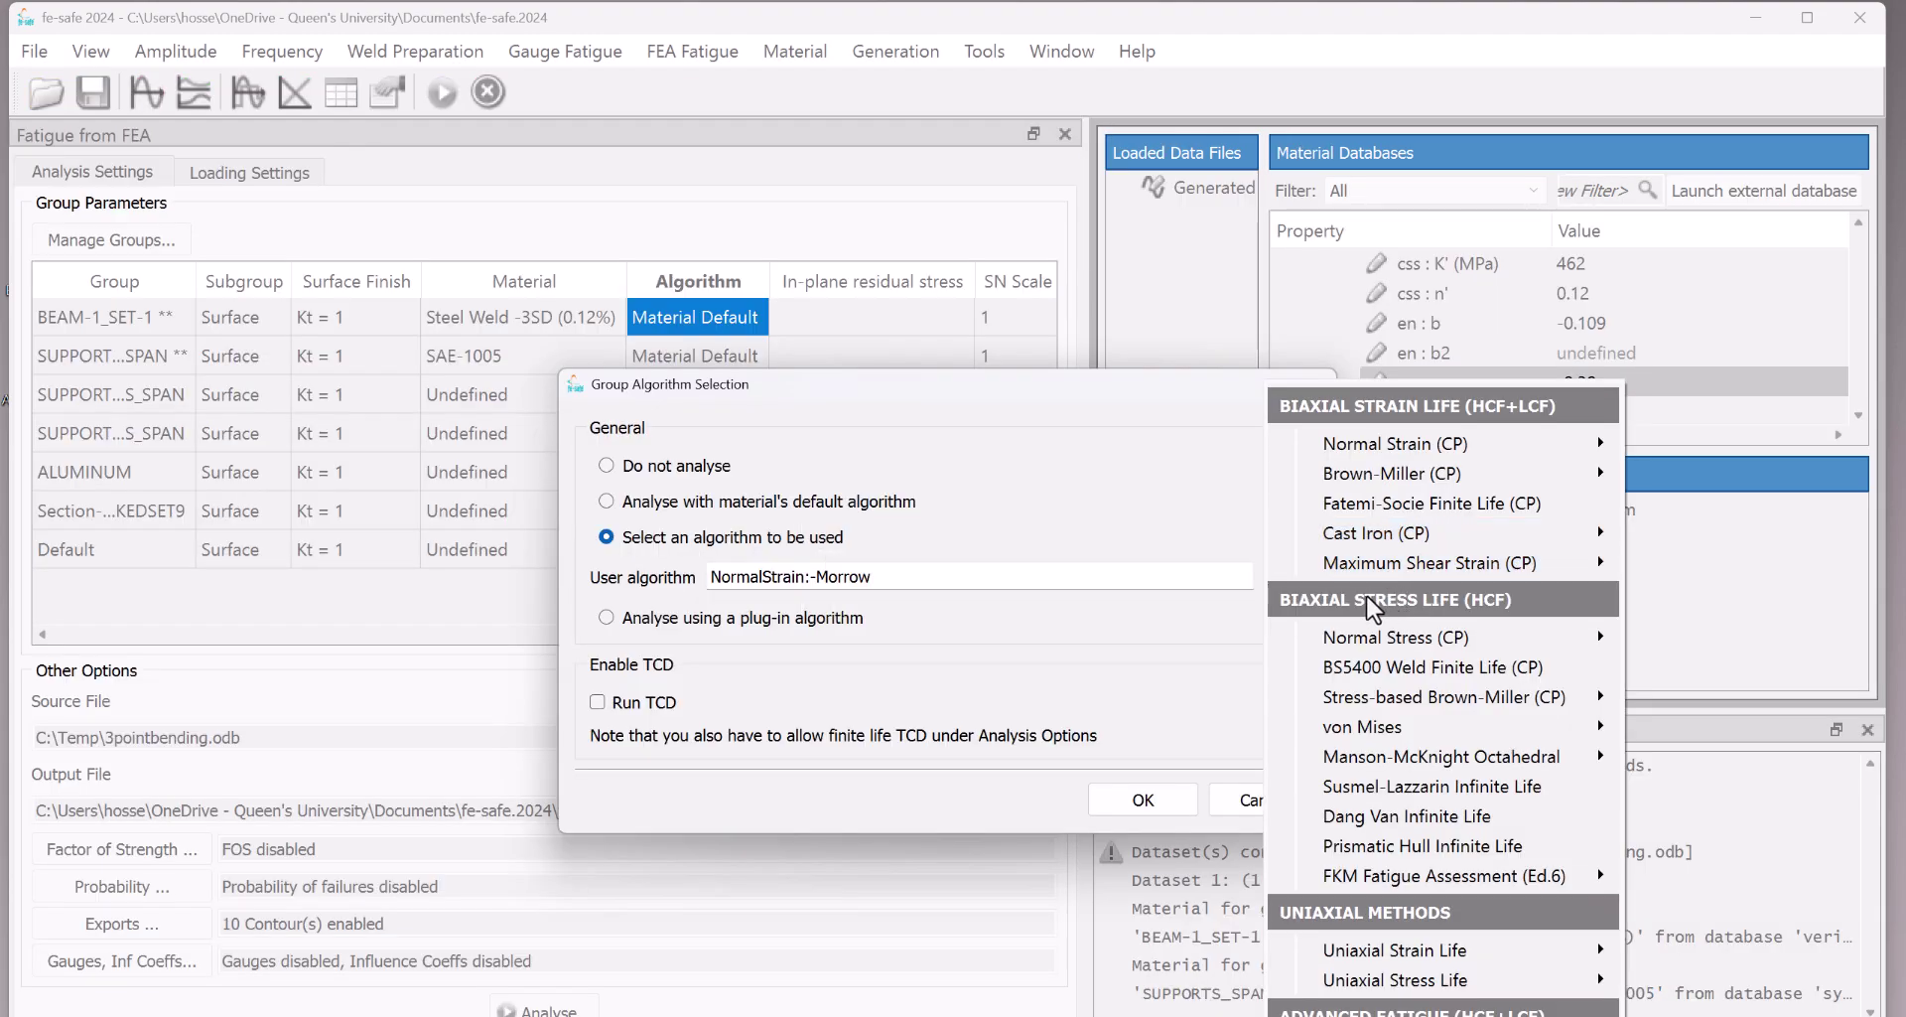
mouse_move(1445, 640)
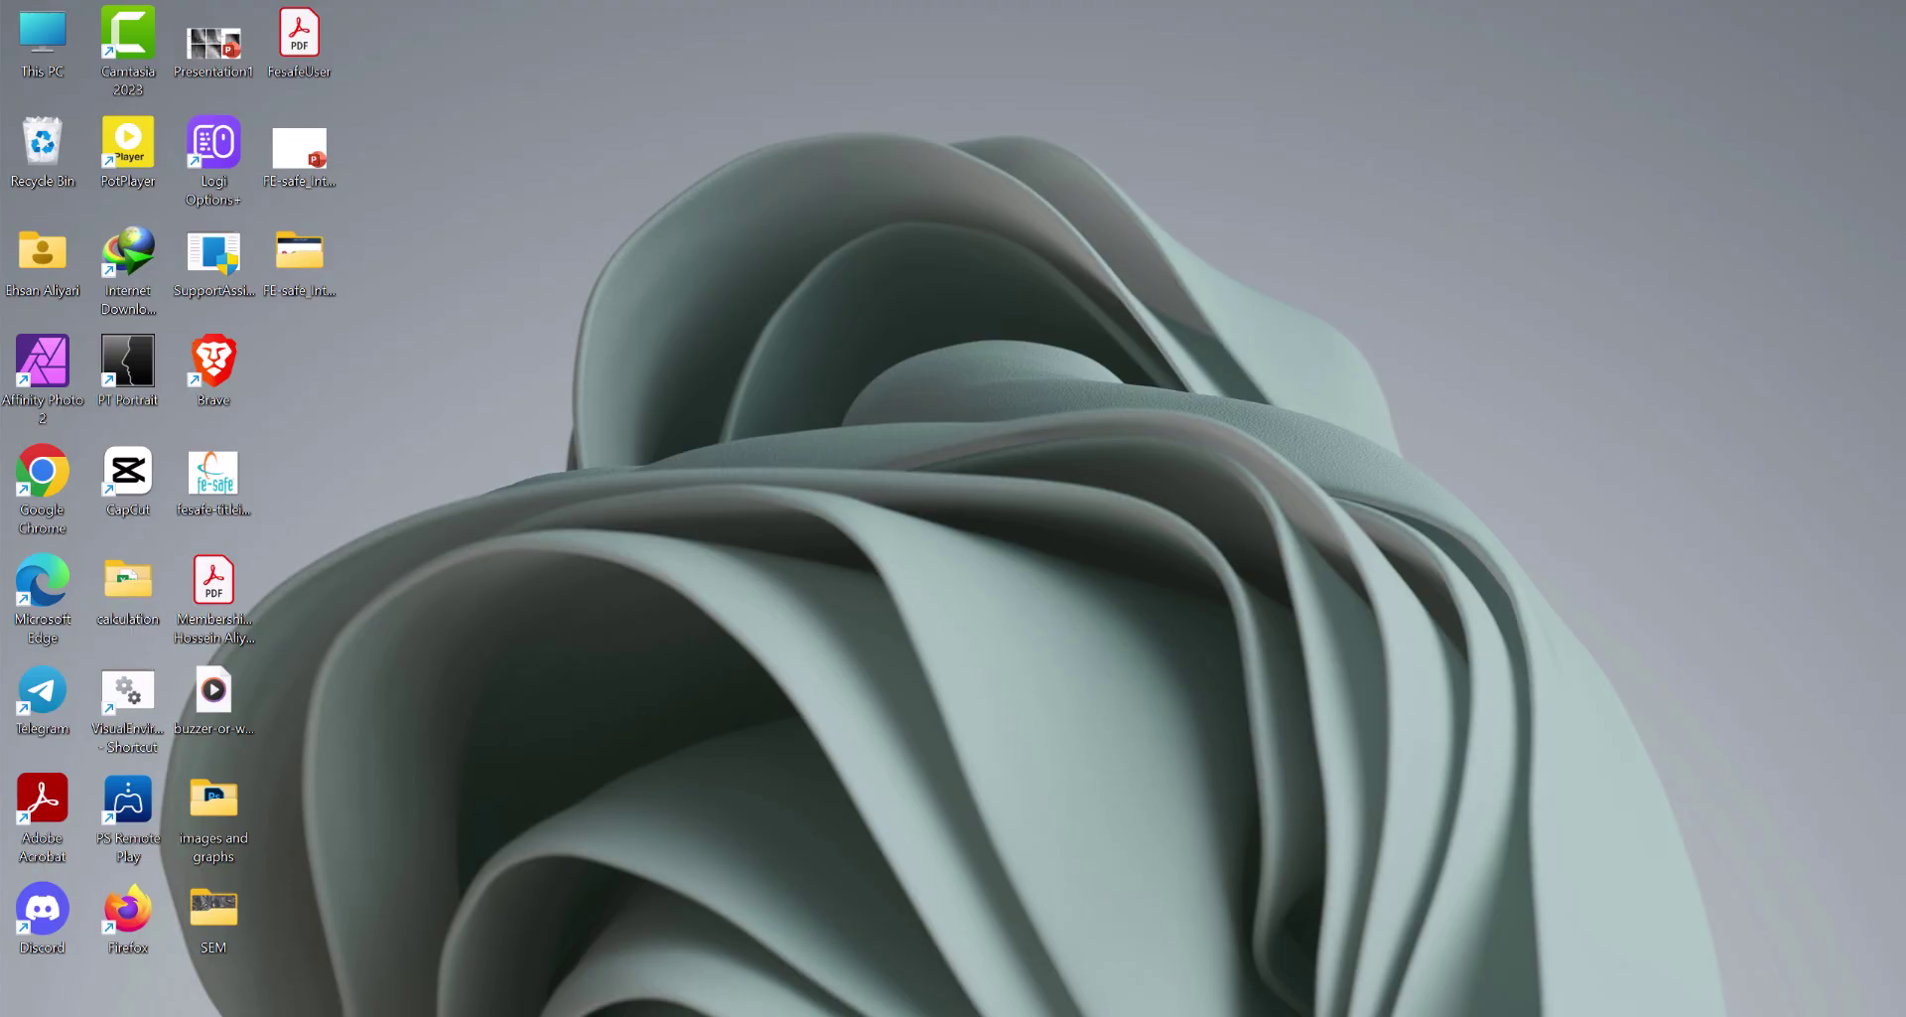
Launch fe-safe 2024 from Windows search.
key("super")
type("fe")
left_click(770, 349)
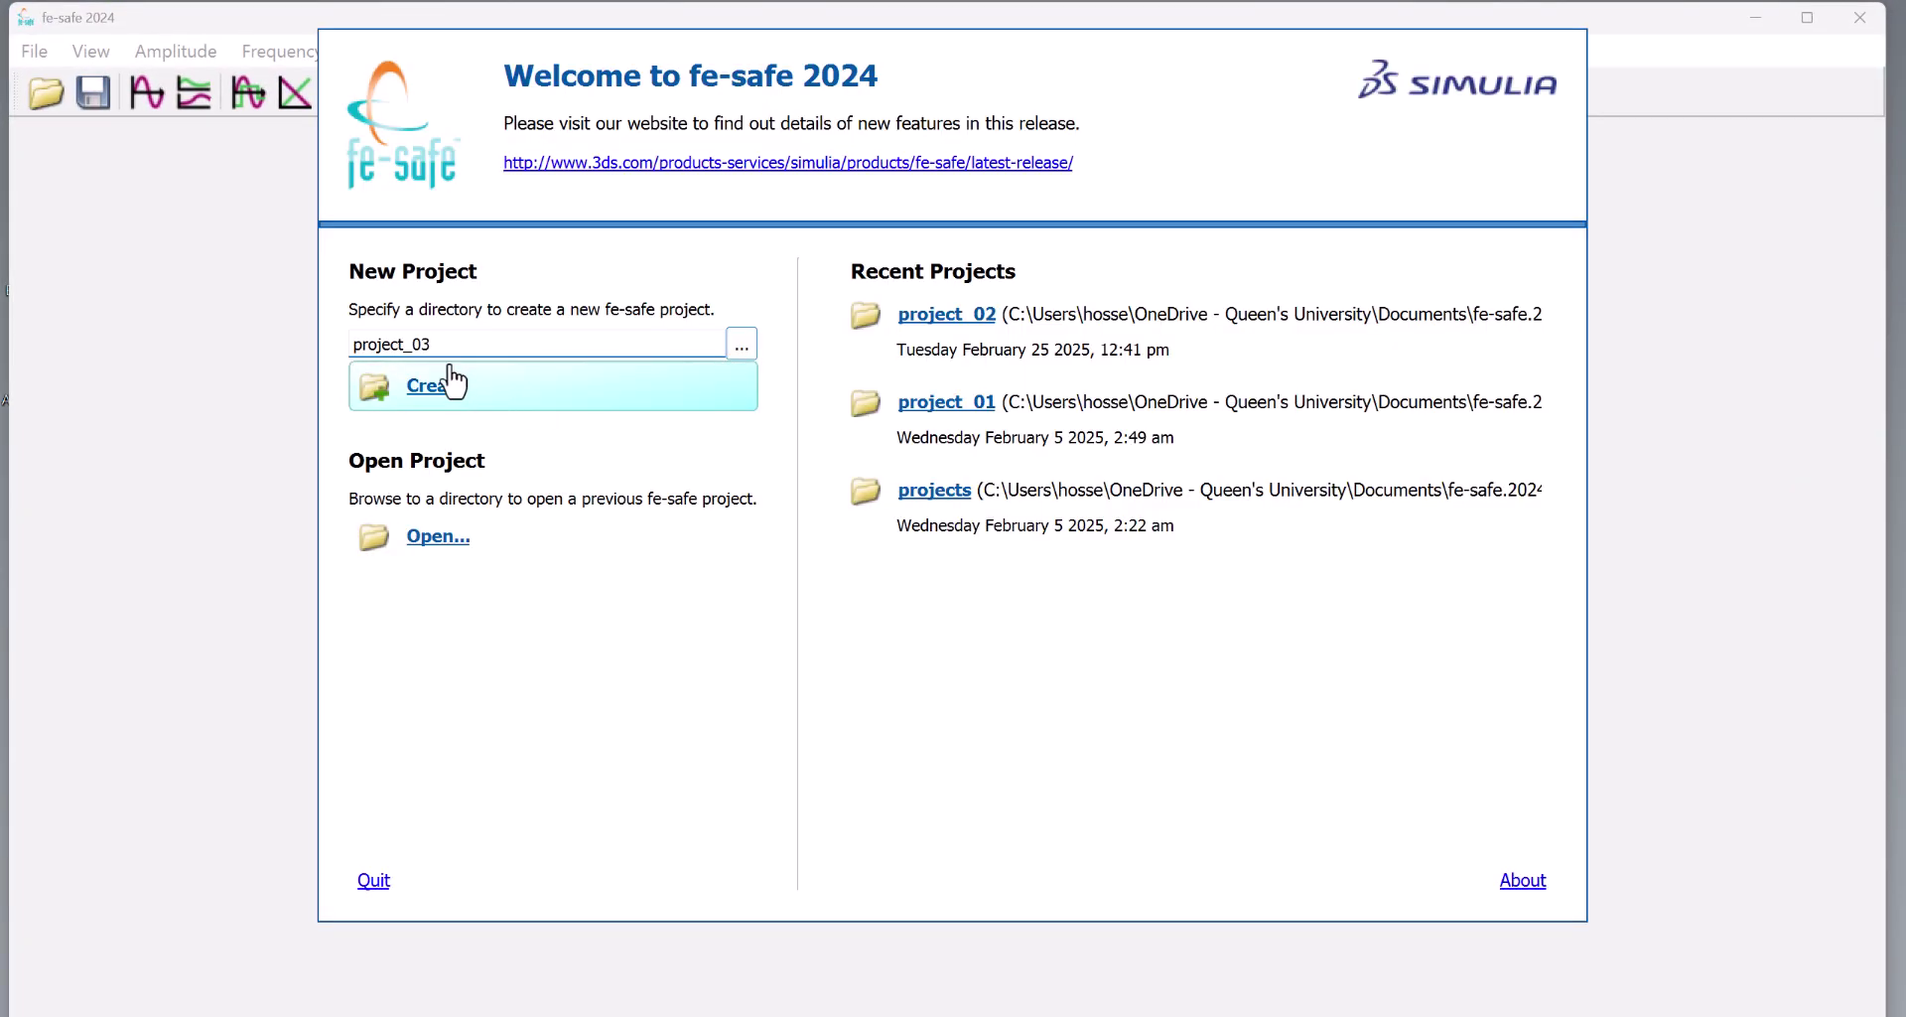
Replace the default project name project_03 with 'example' and create the project.
left_click_drag(353, 342, 456, 350)
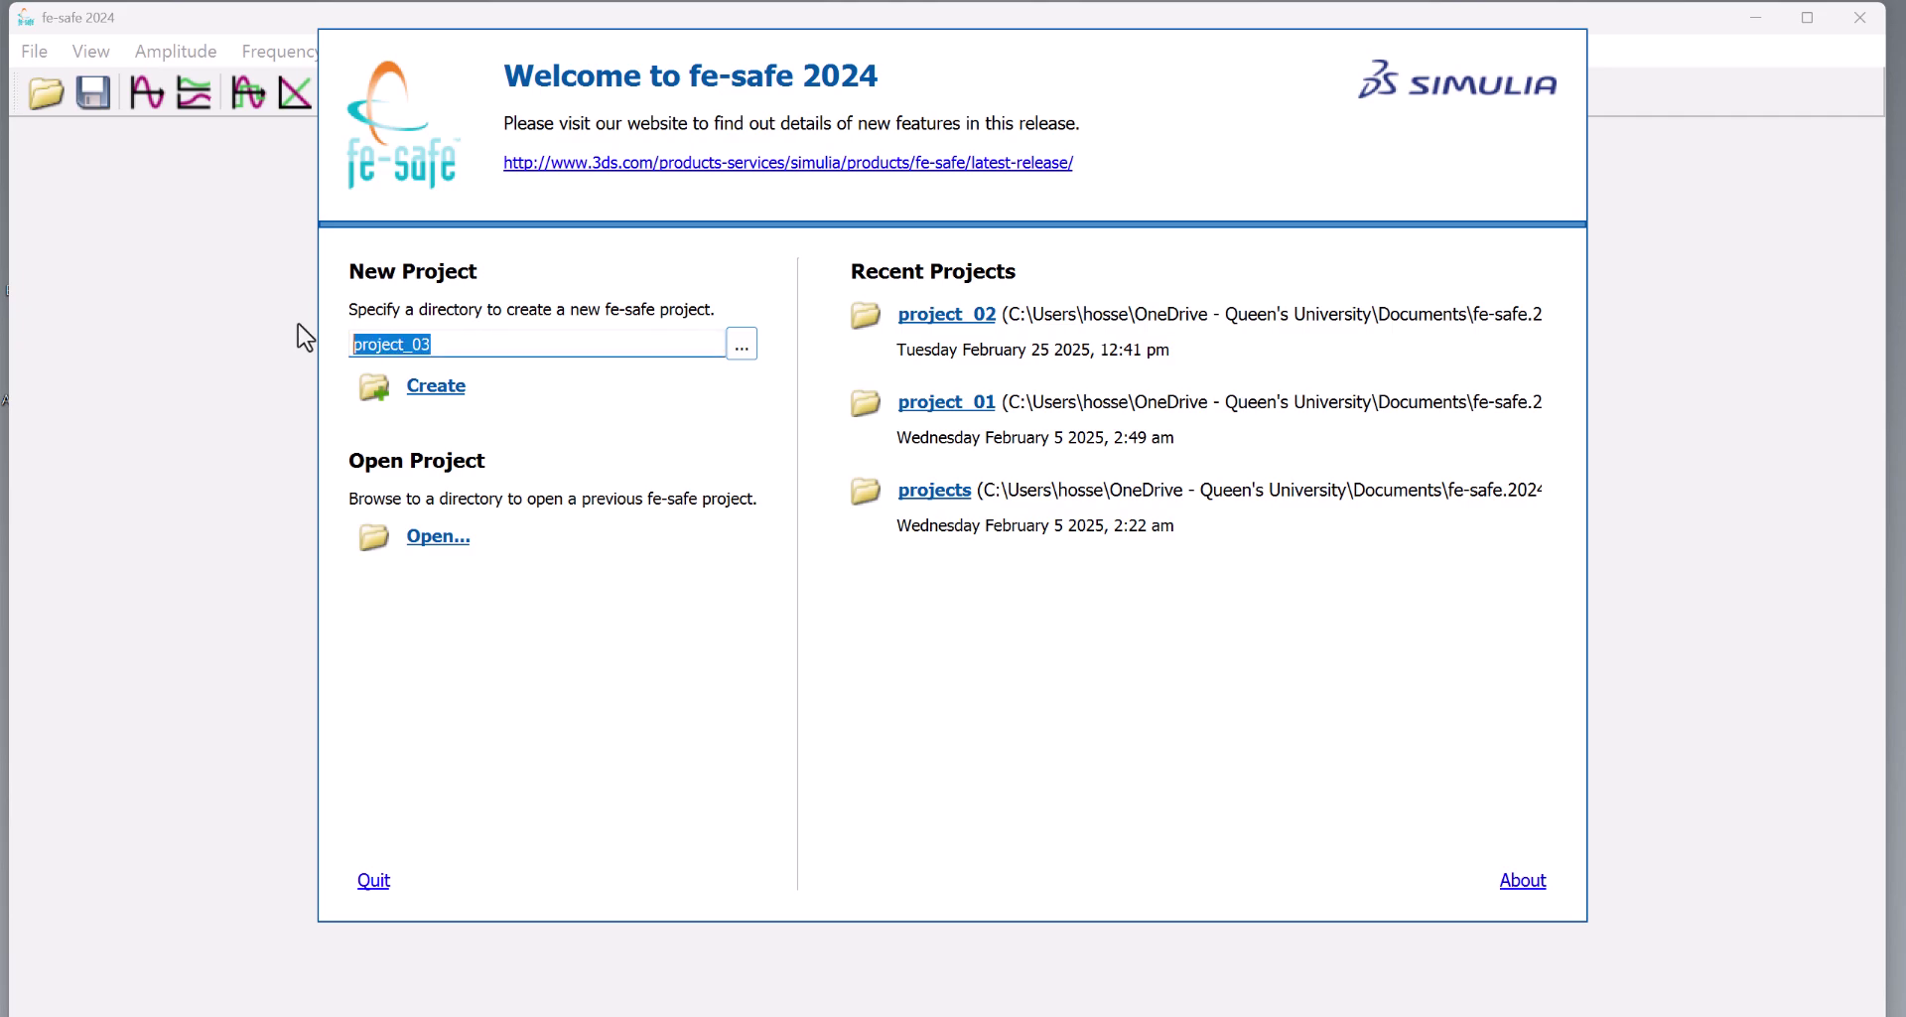
type("example")
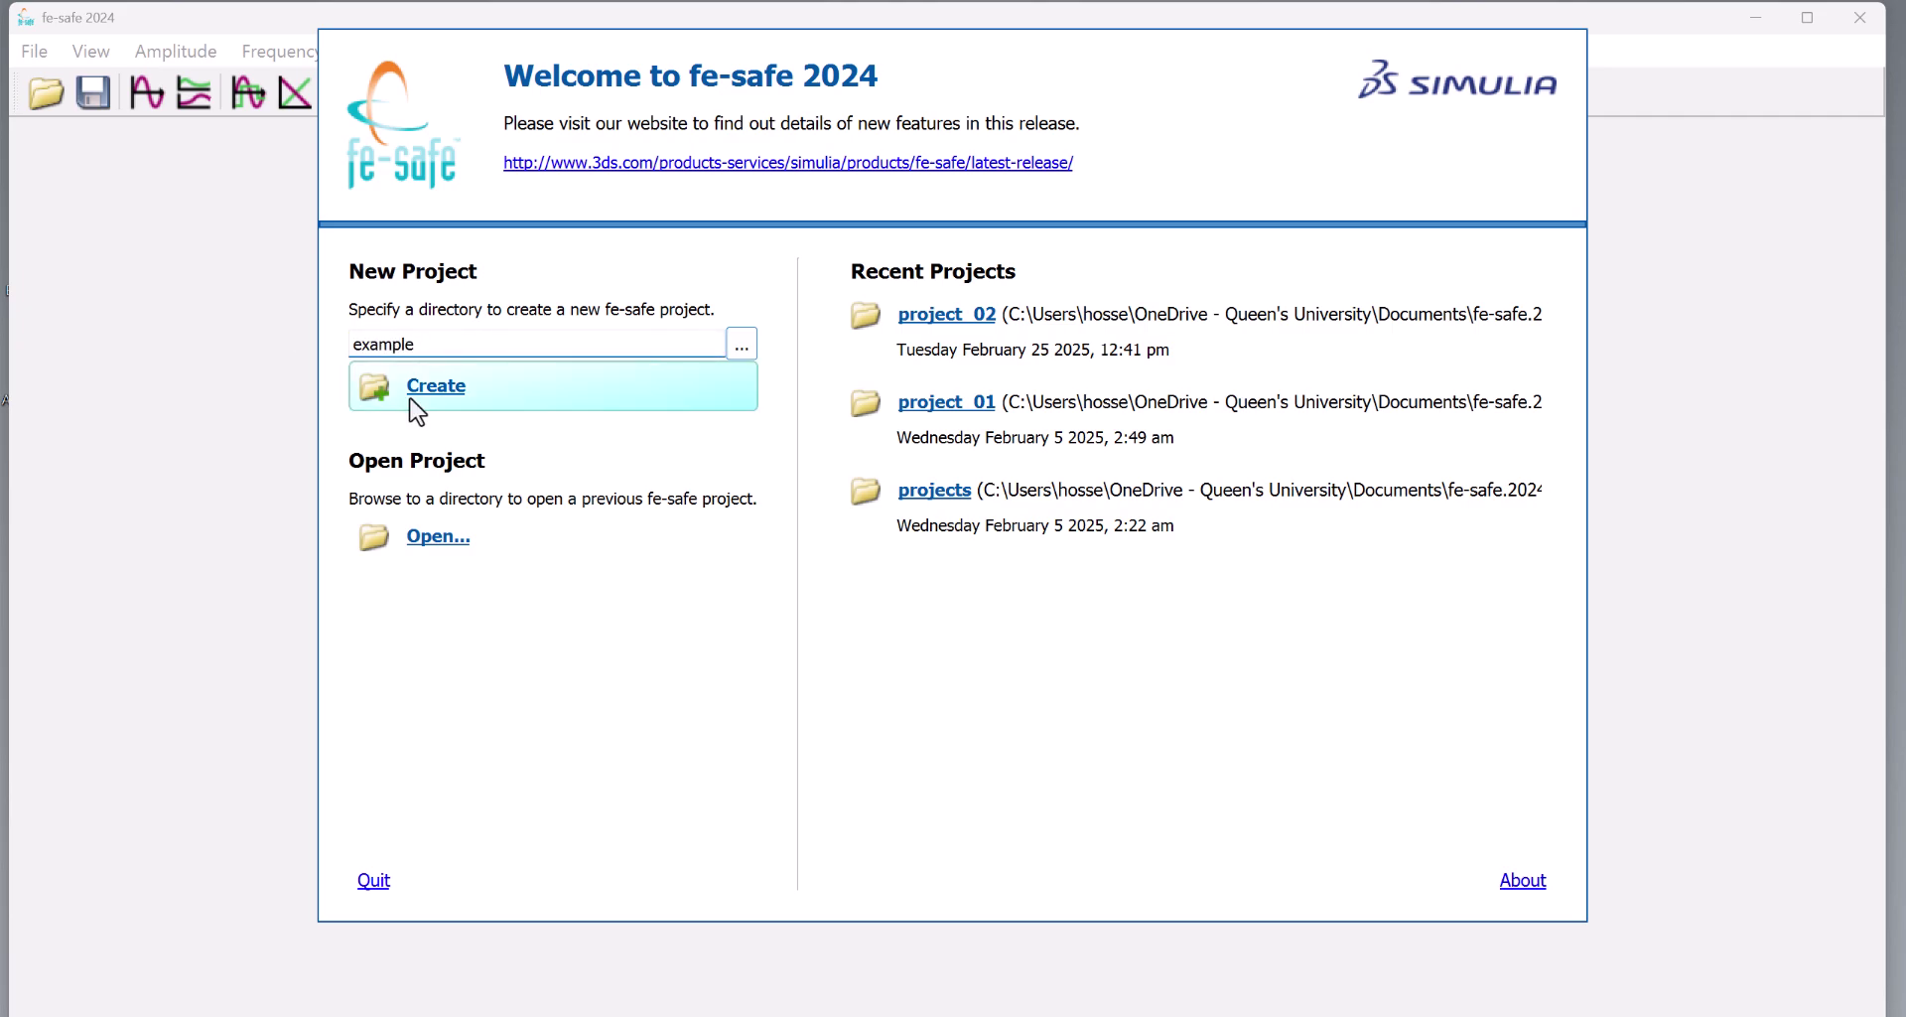
left_click(417, 390)
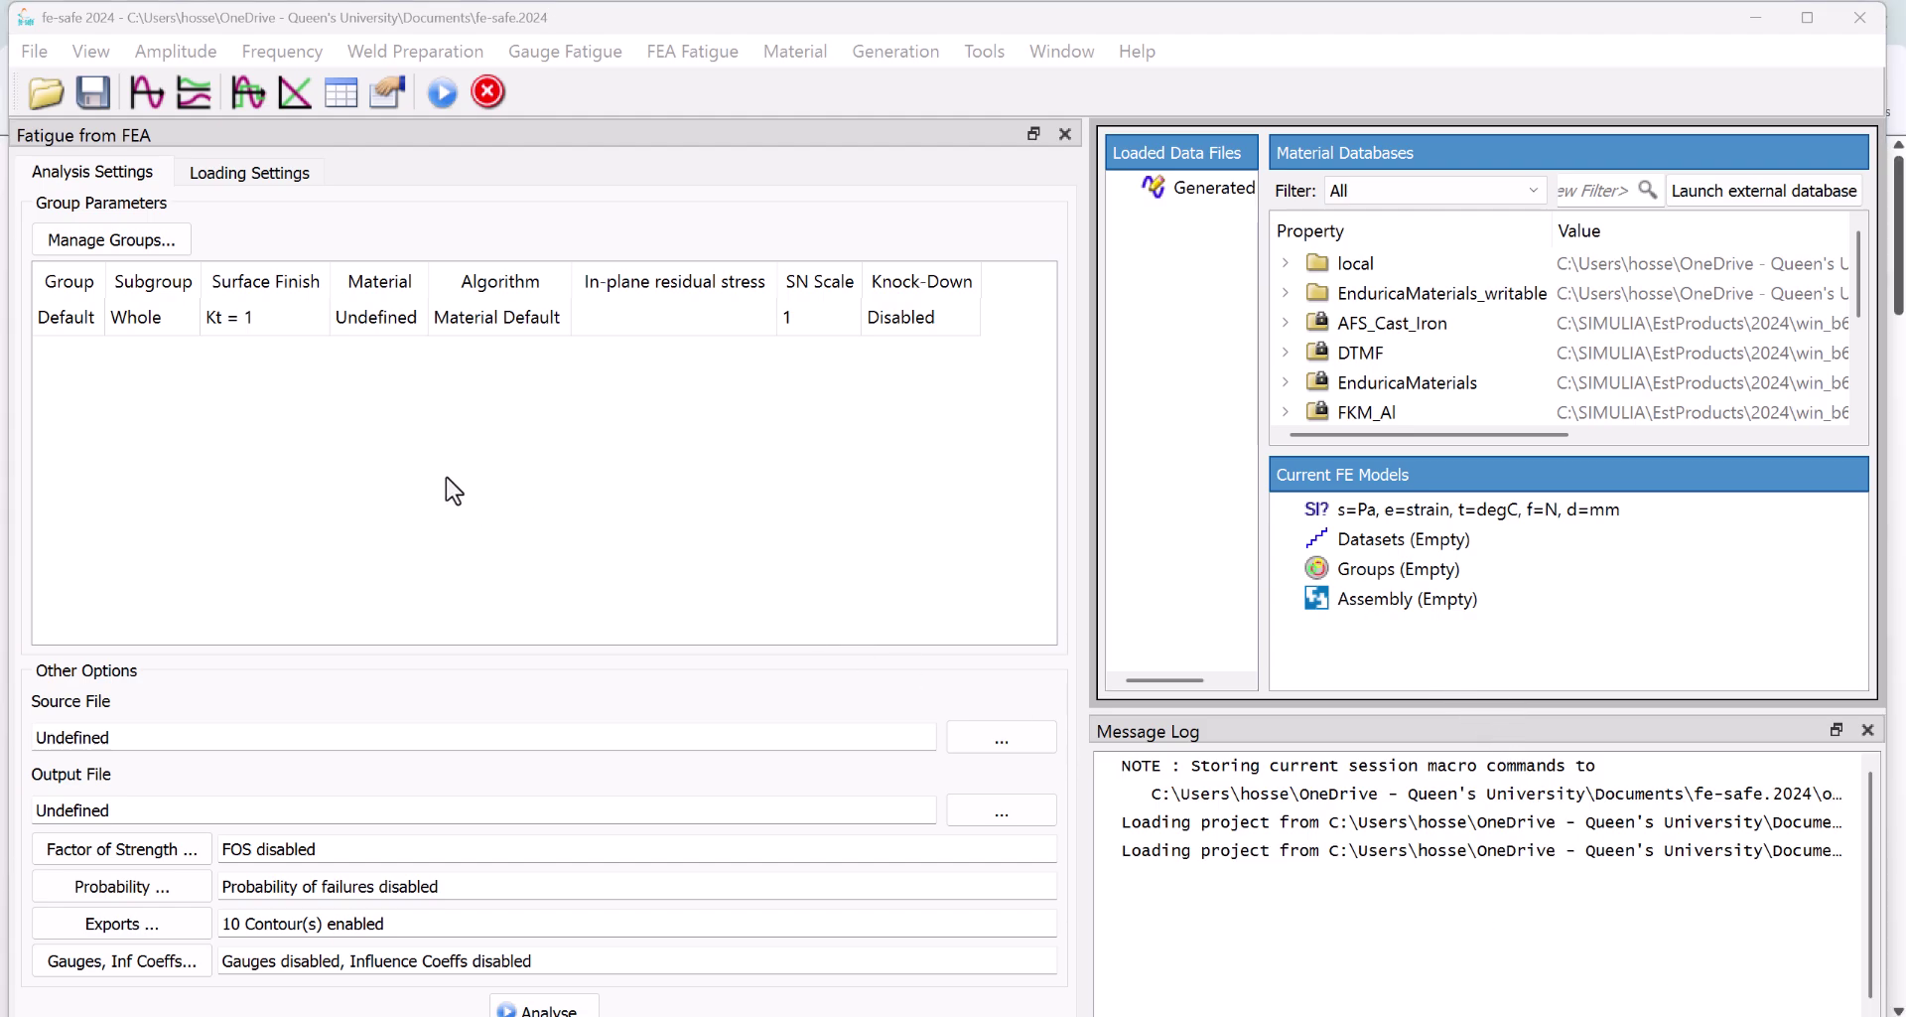
Open 3pointbending.odb from C:\Temp via File > FEA Solutions > Open Finite Element Model.
key("alt+f")
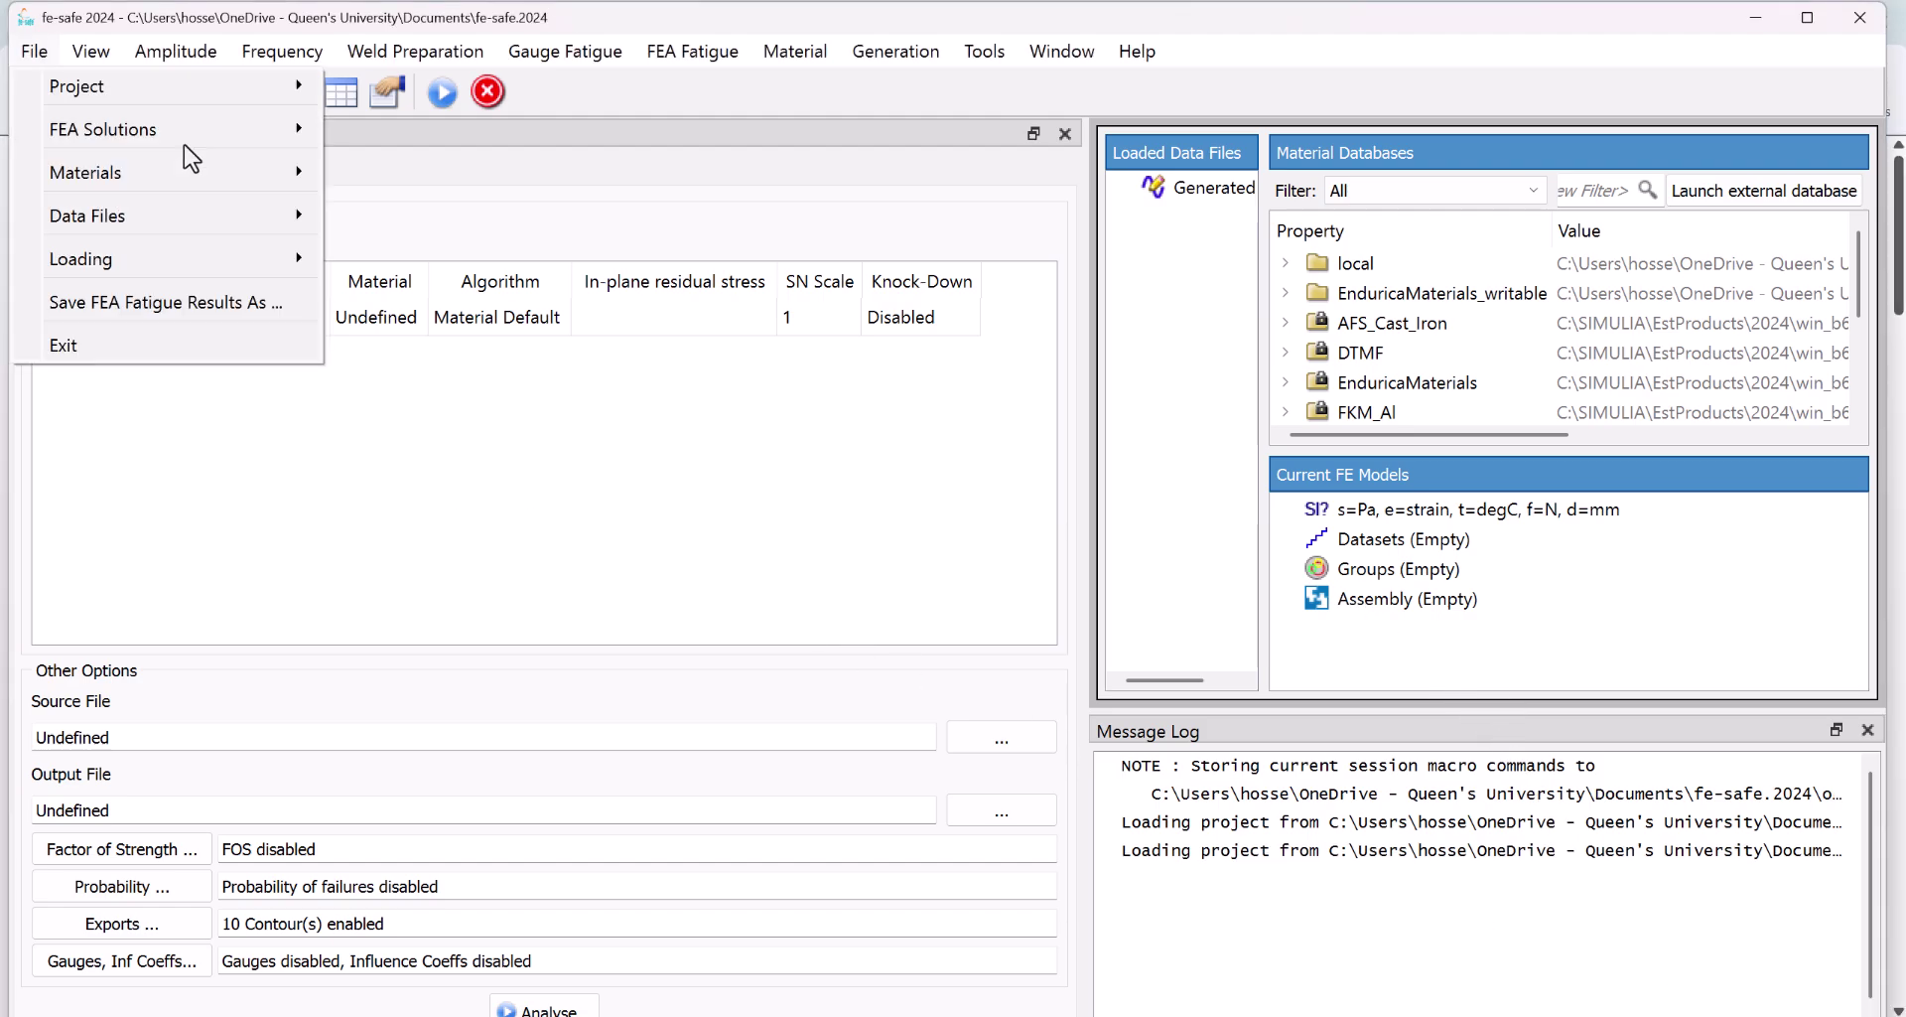
mouse_move(176, 137)
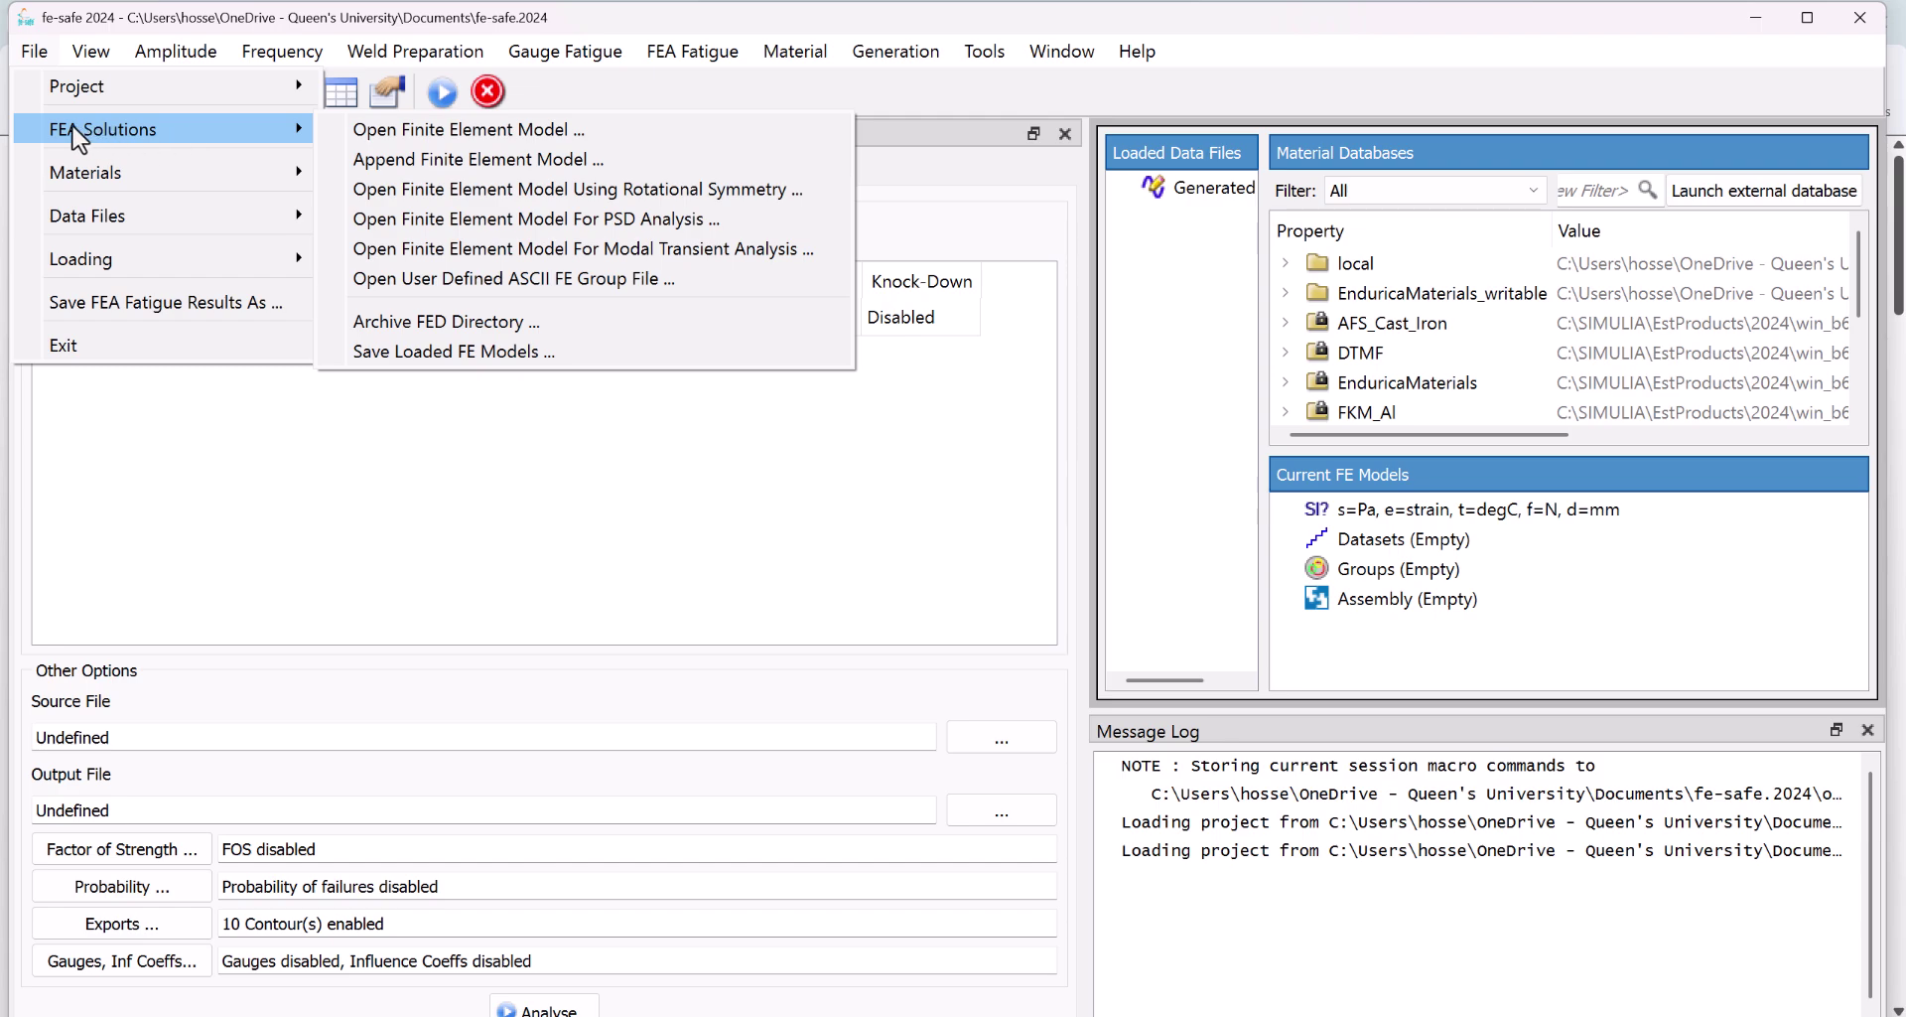
left_click(434, 134)
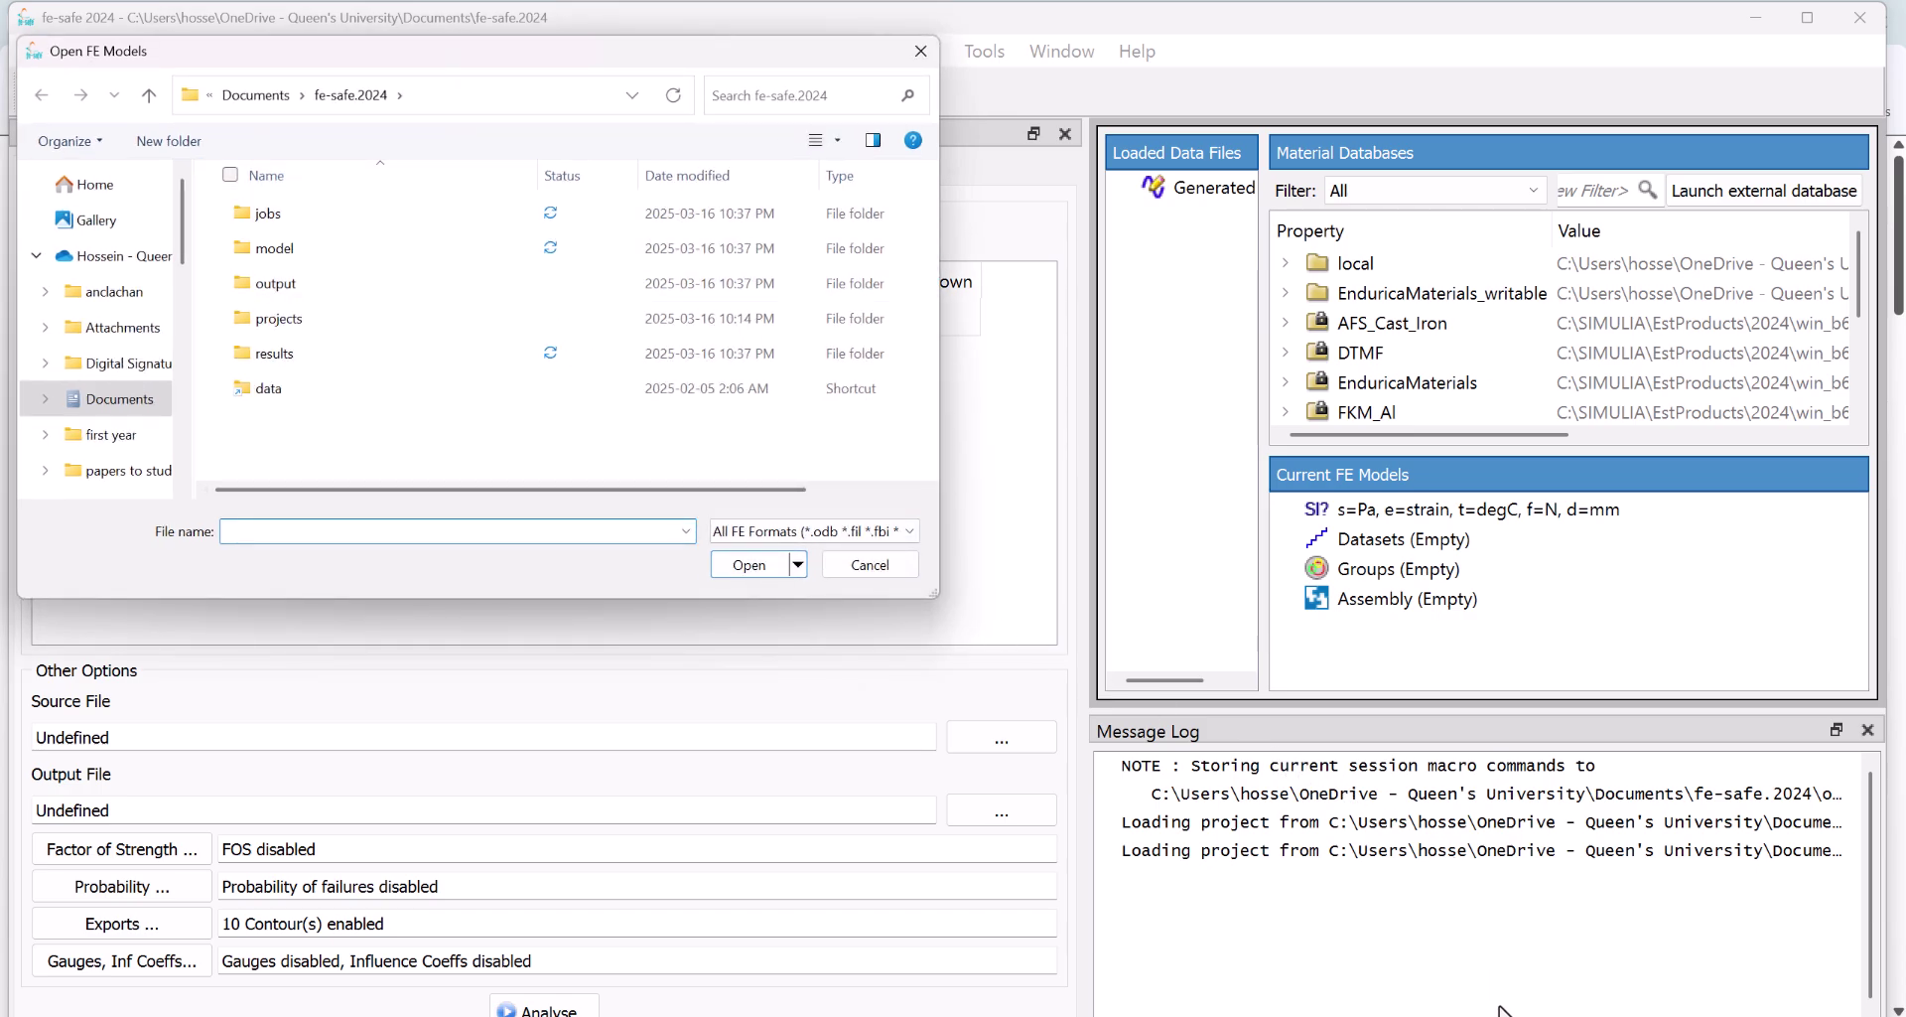
left_click(754, 534)
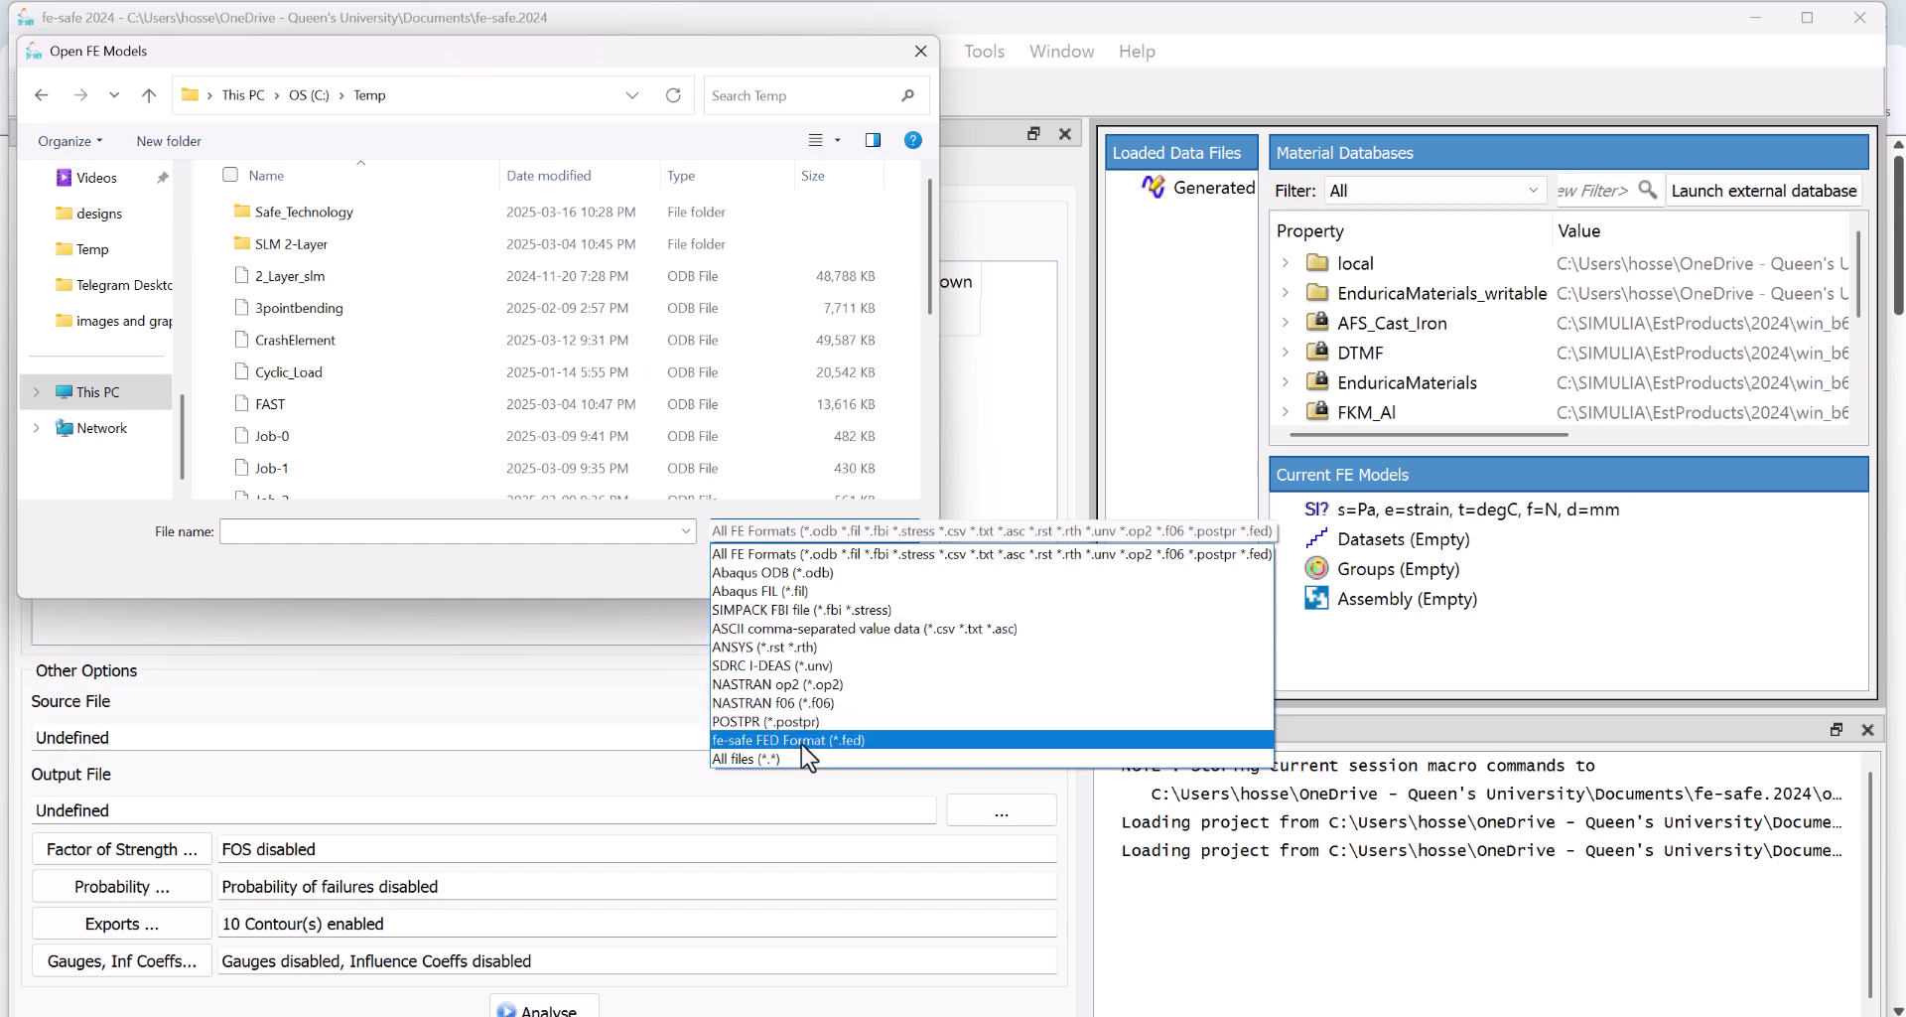
left_click(327, 311)
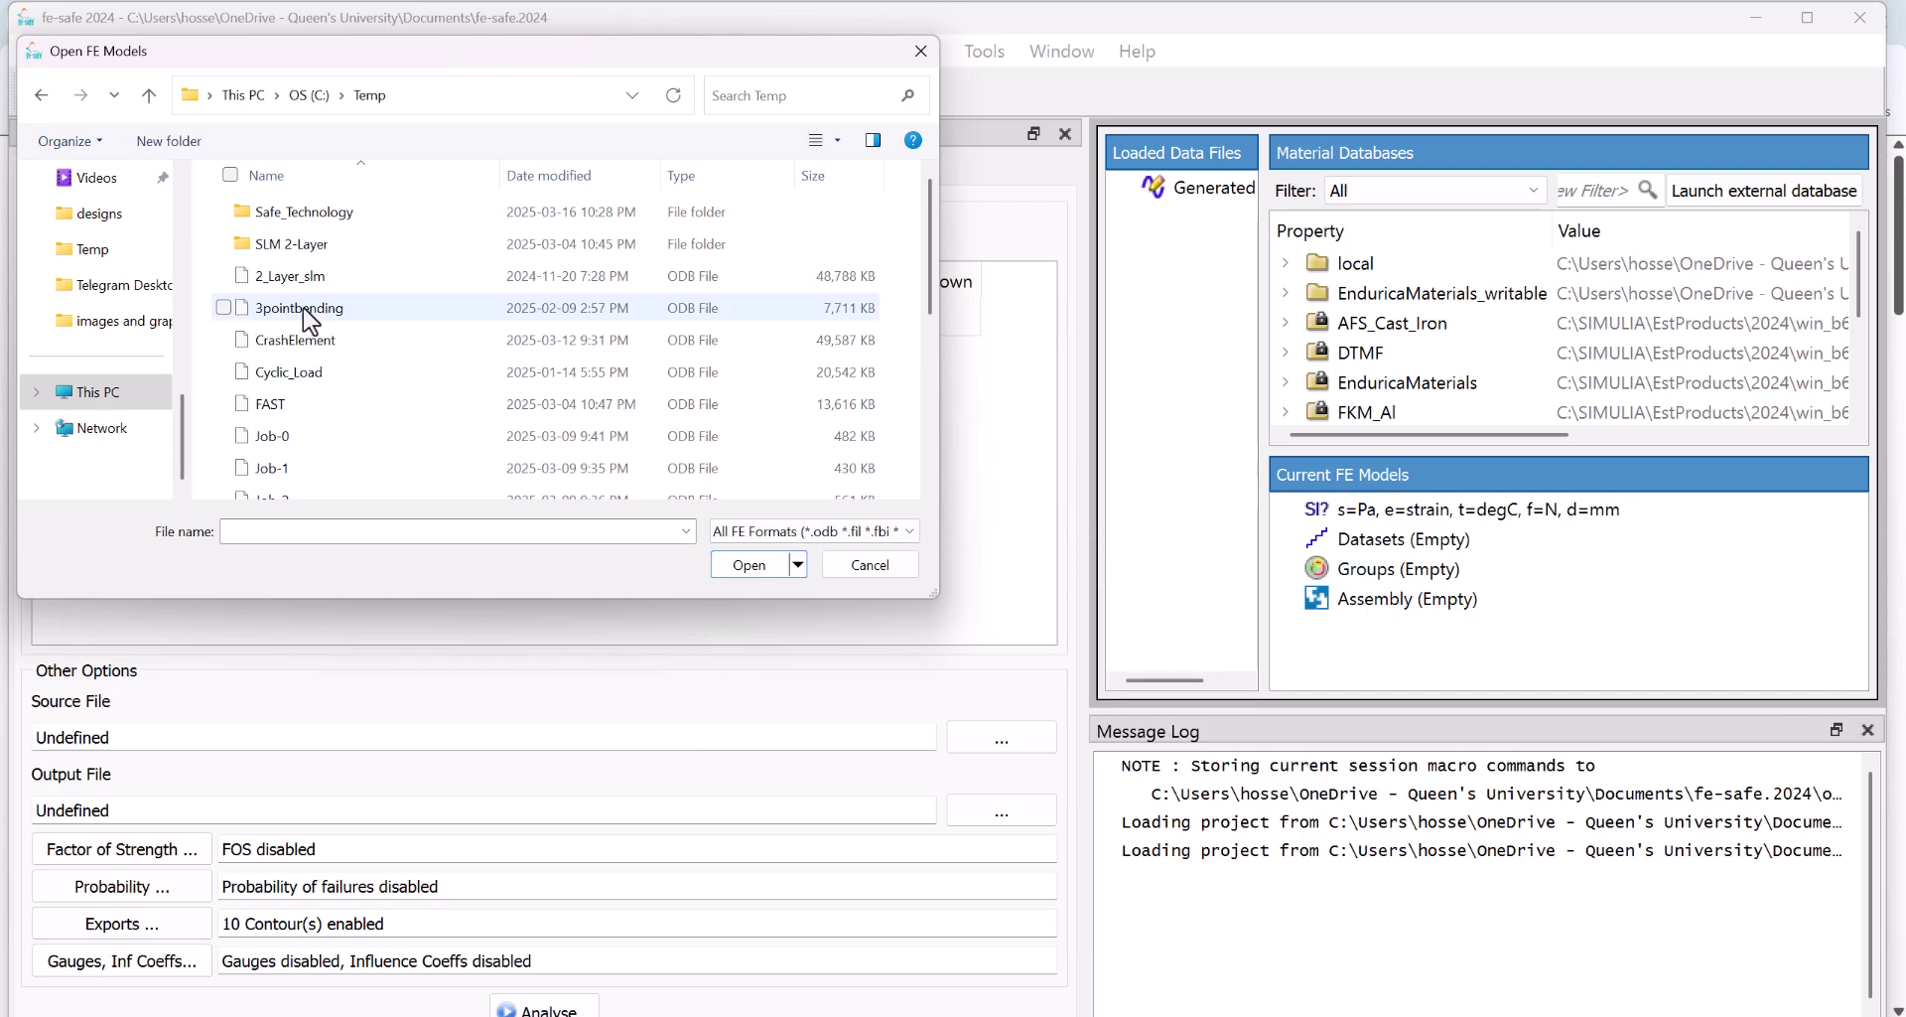
left_click(300, 308)
left_click(767, 562)
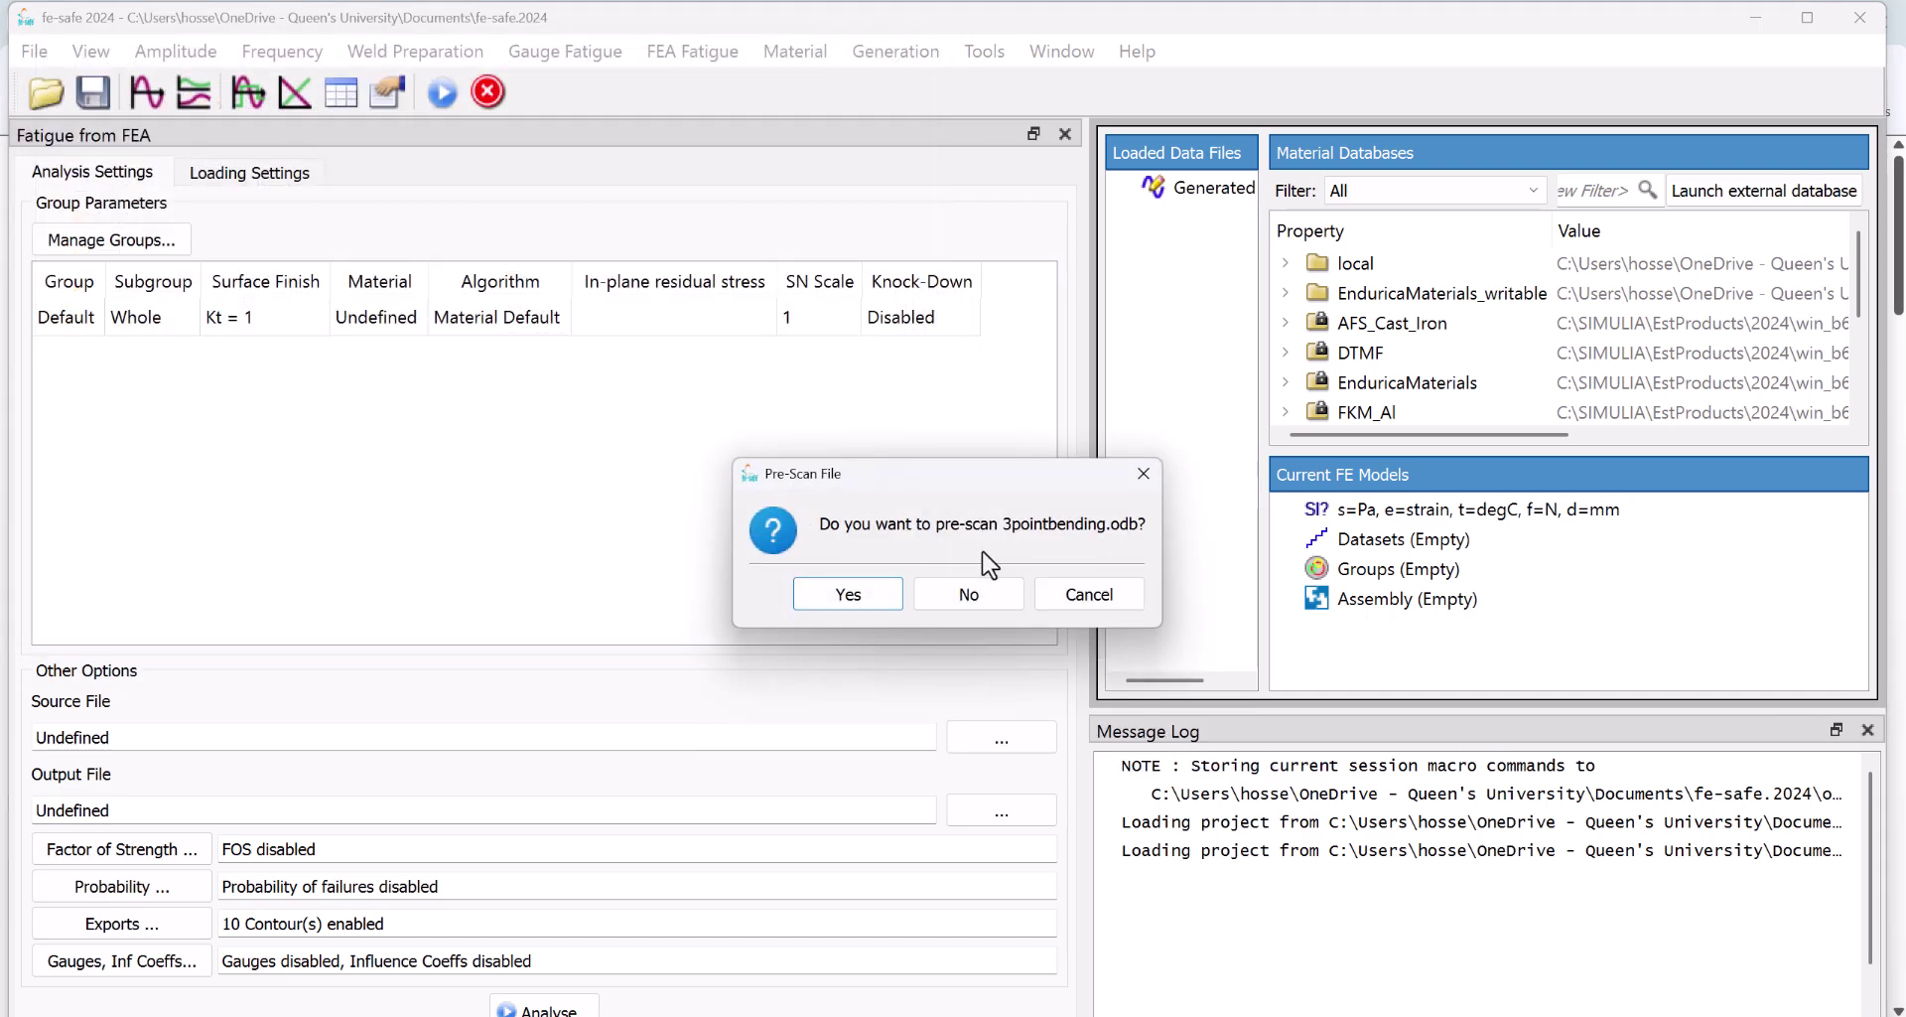
Pre-scan the model and read Elemental datasets, excluding the (1.0) and (1.15) strain datasets.
left_click(875, 595)
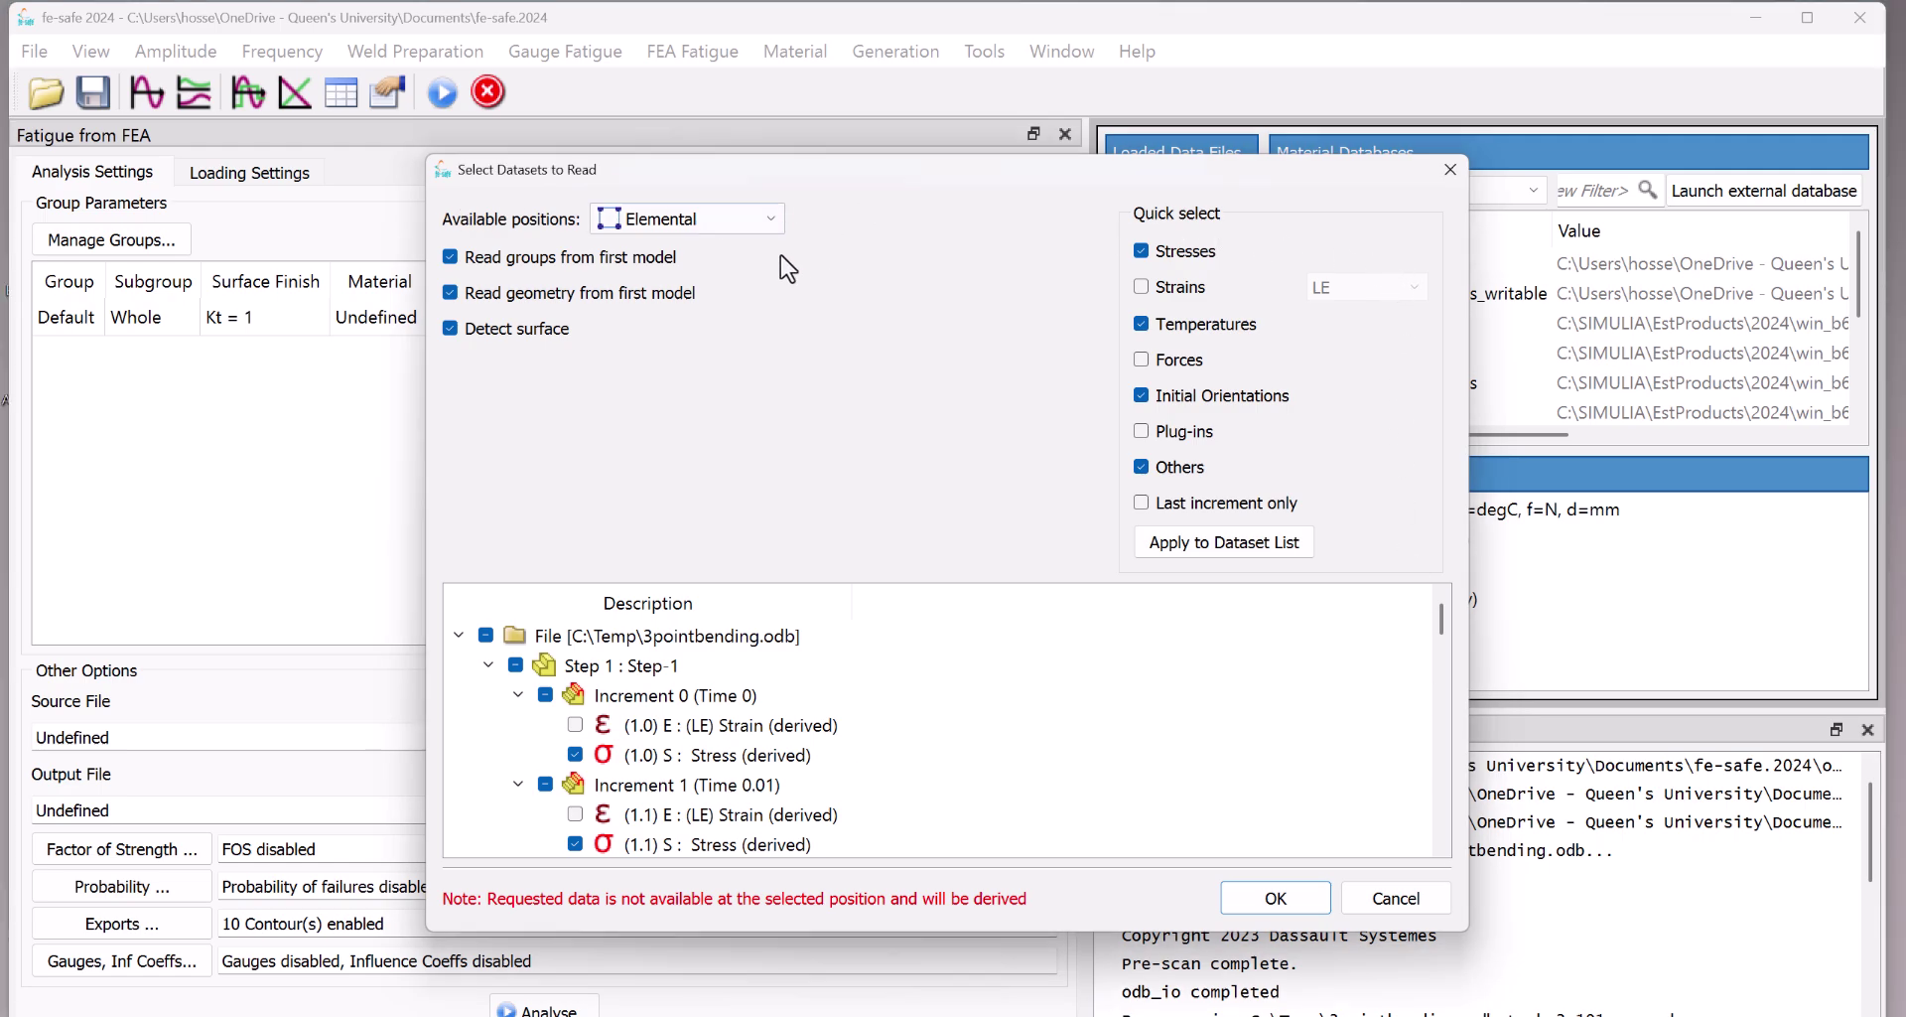
left_click(729, 217)
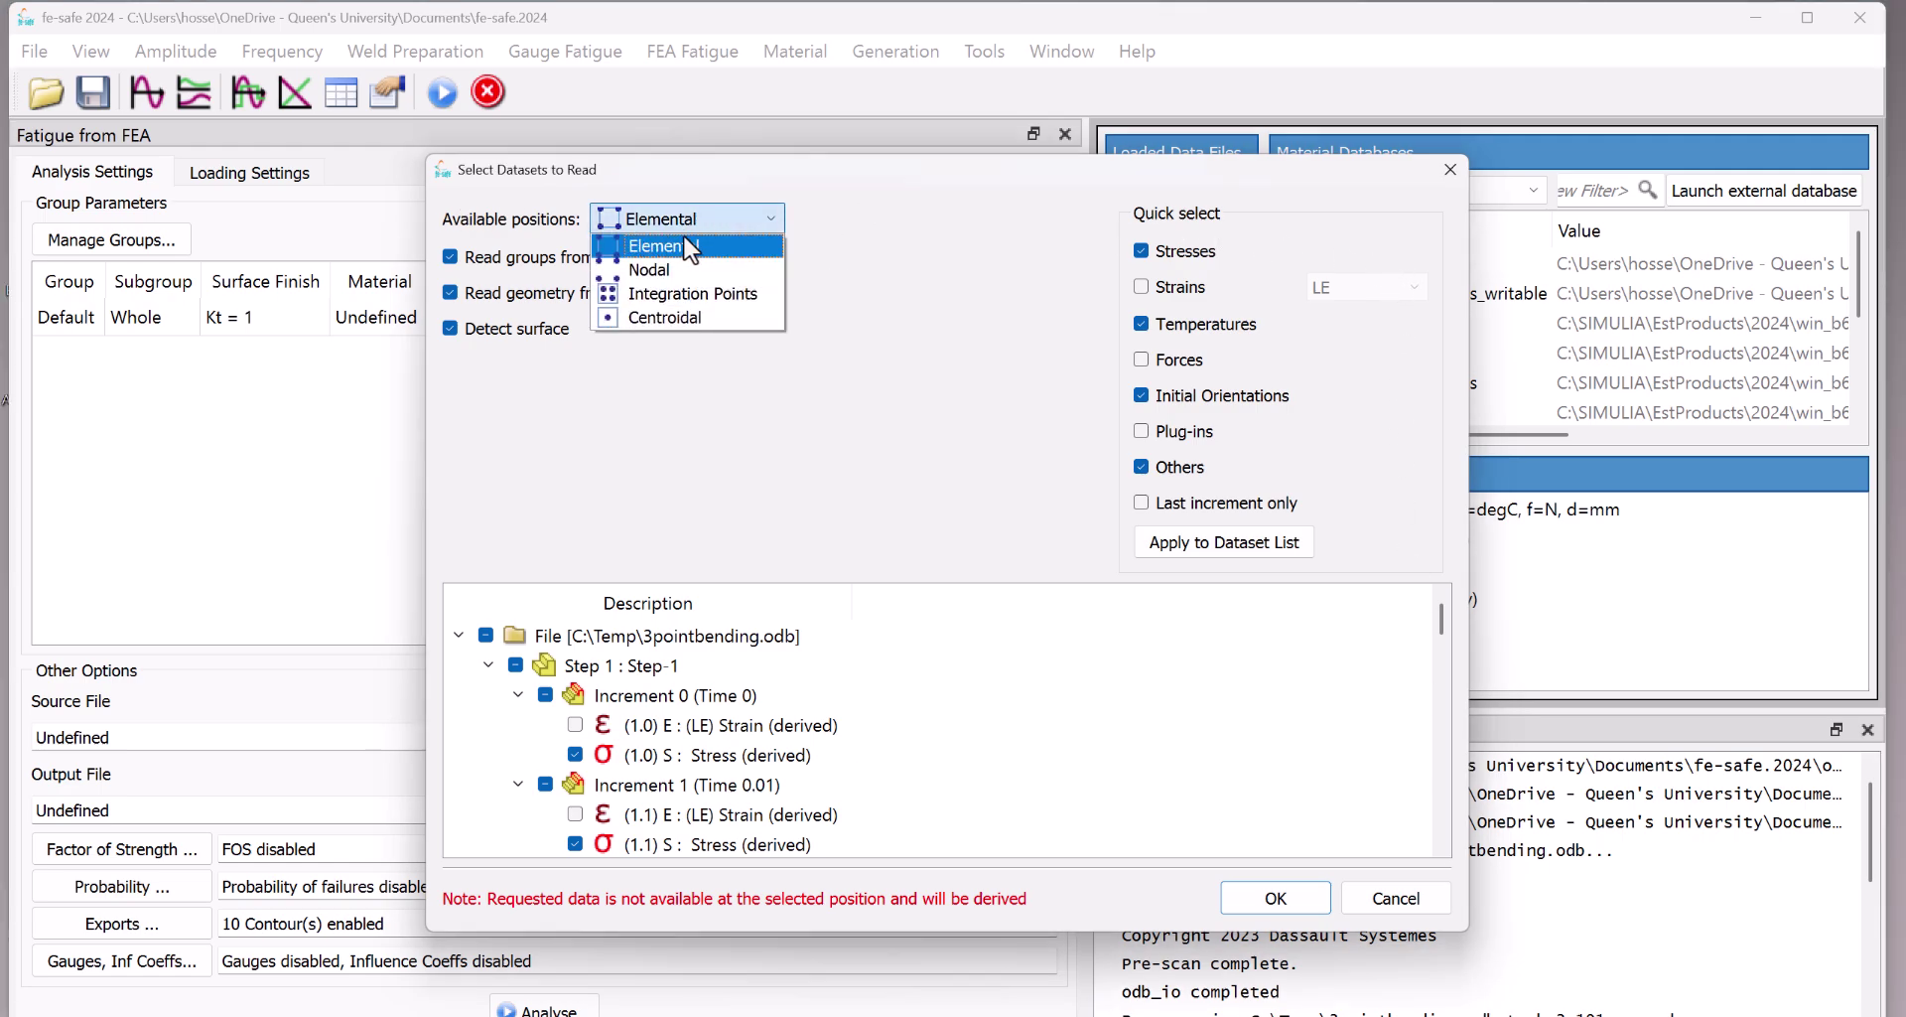
left_click(754, 222)
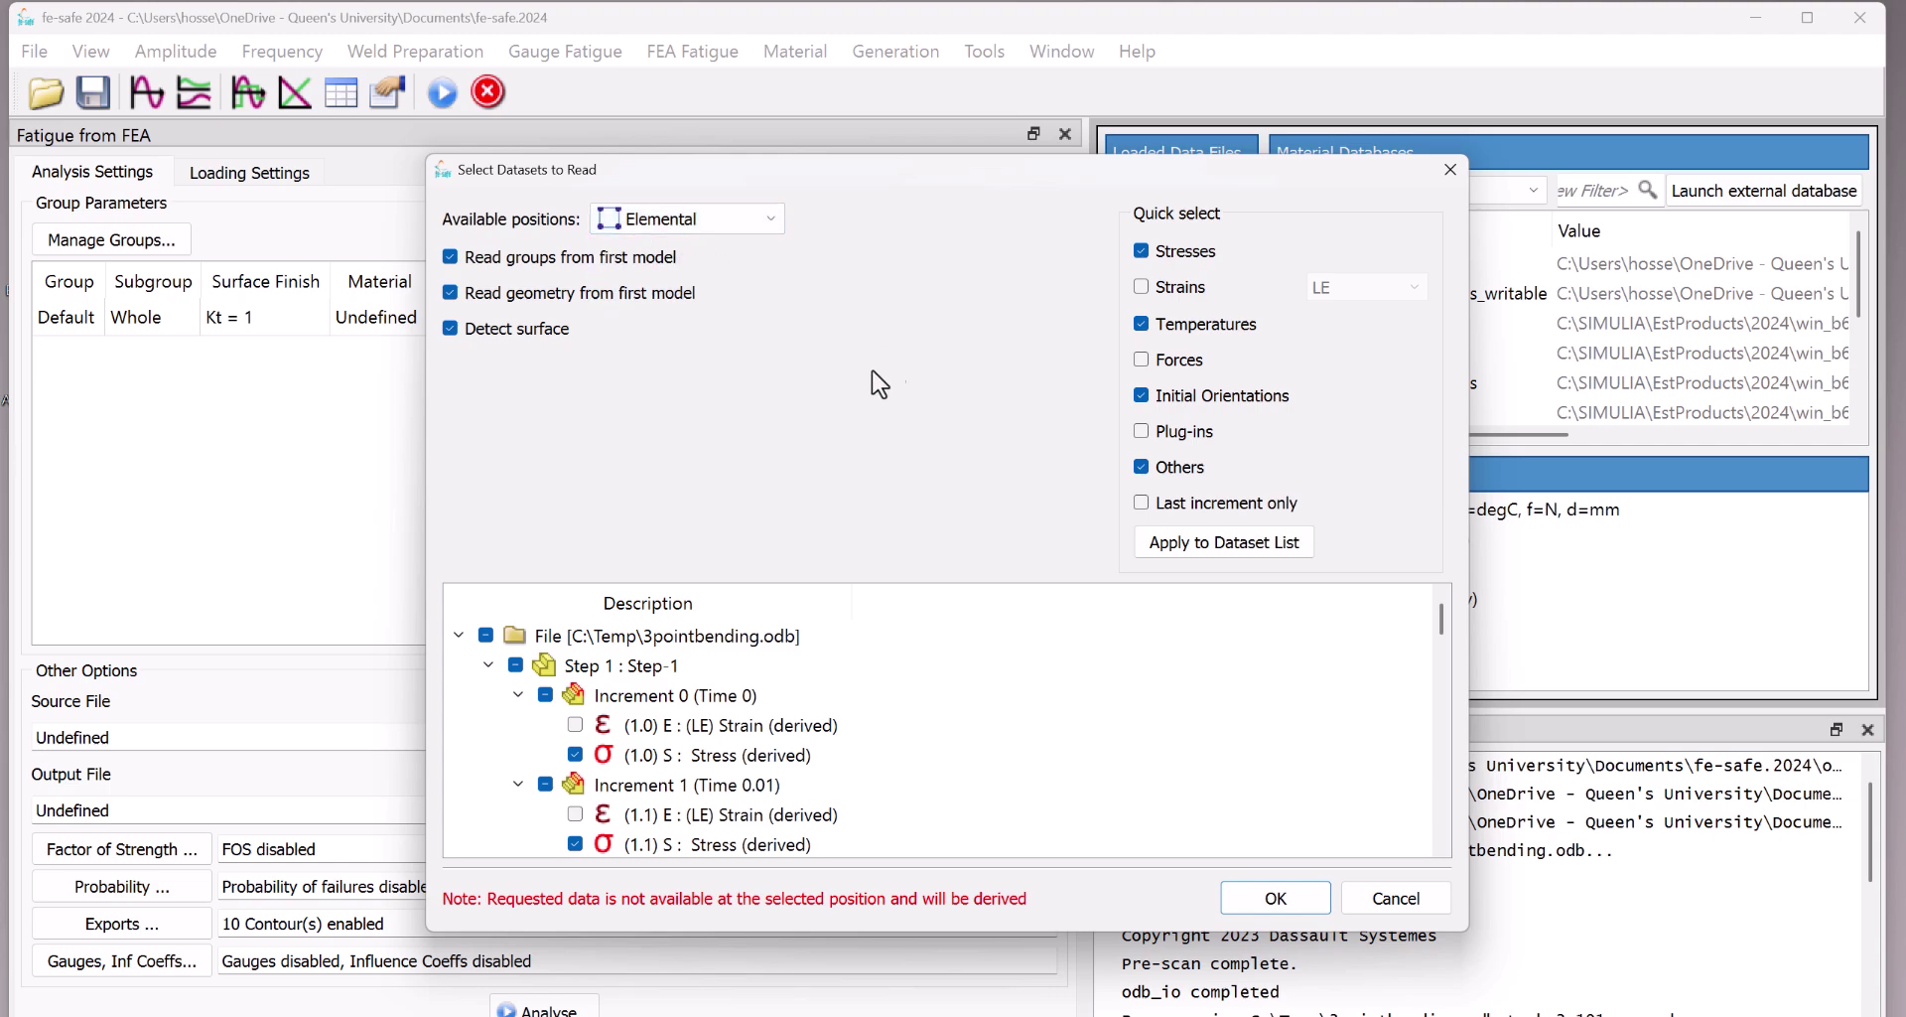
scroll(695, 720, "down", 1)
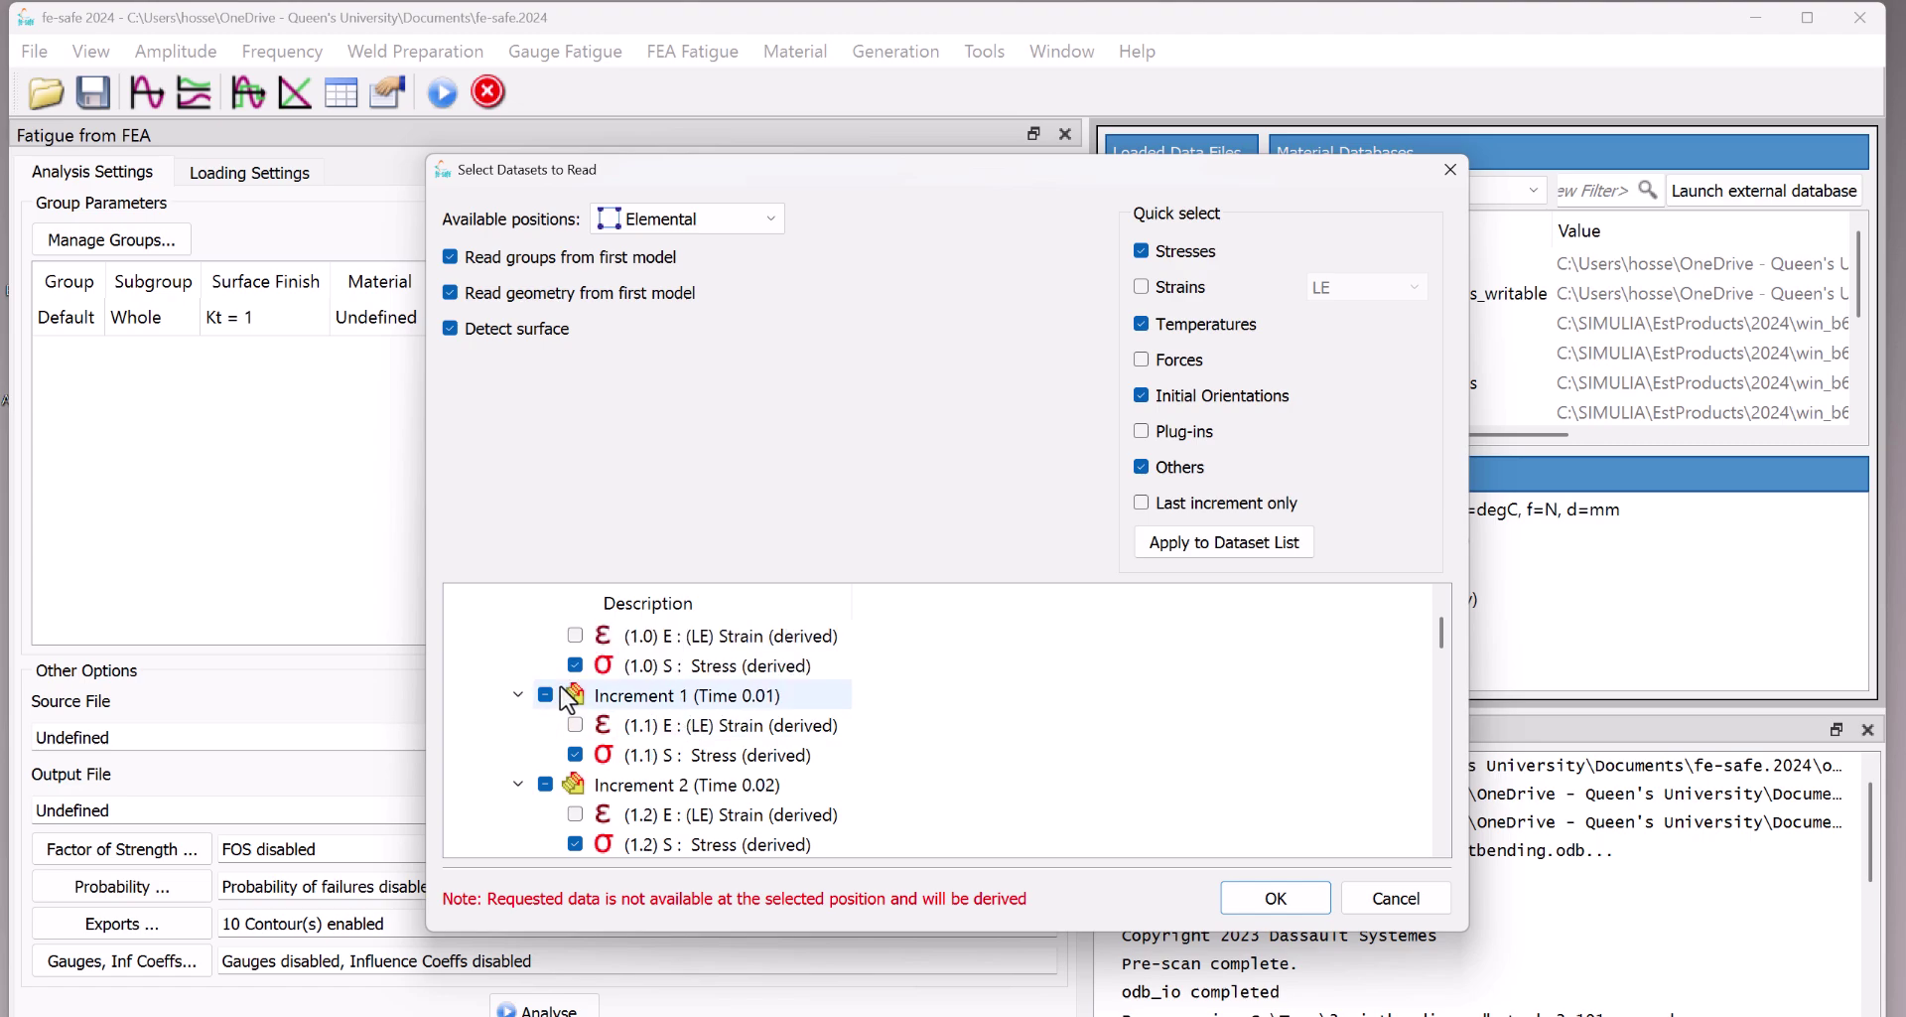
scroll(631, 695, "up", 1)
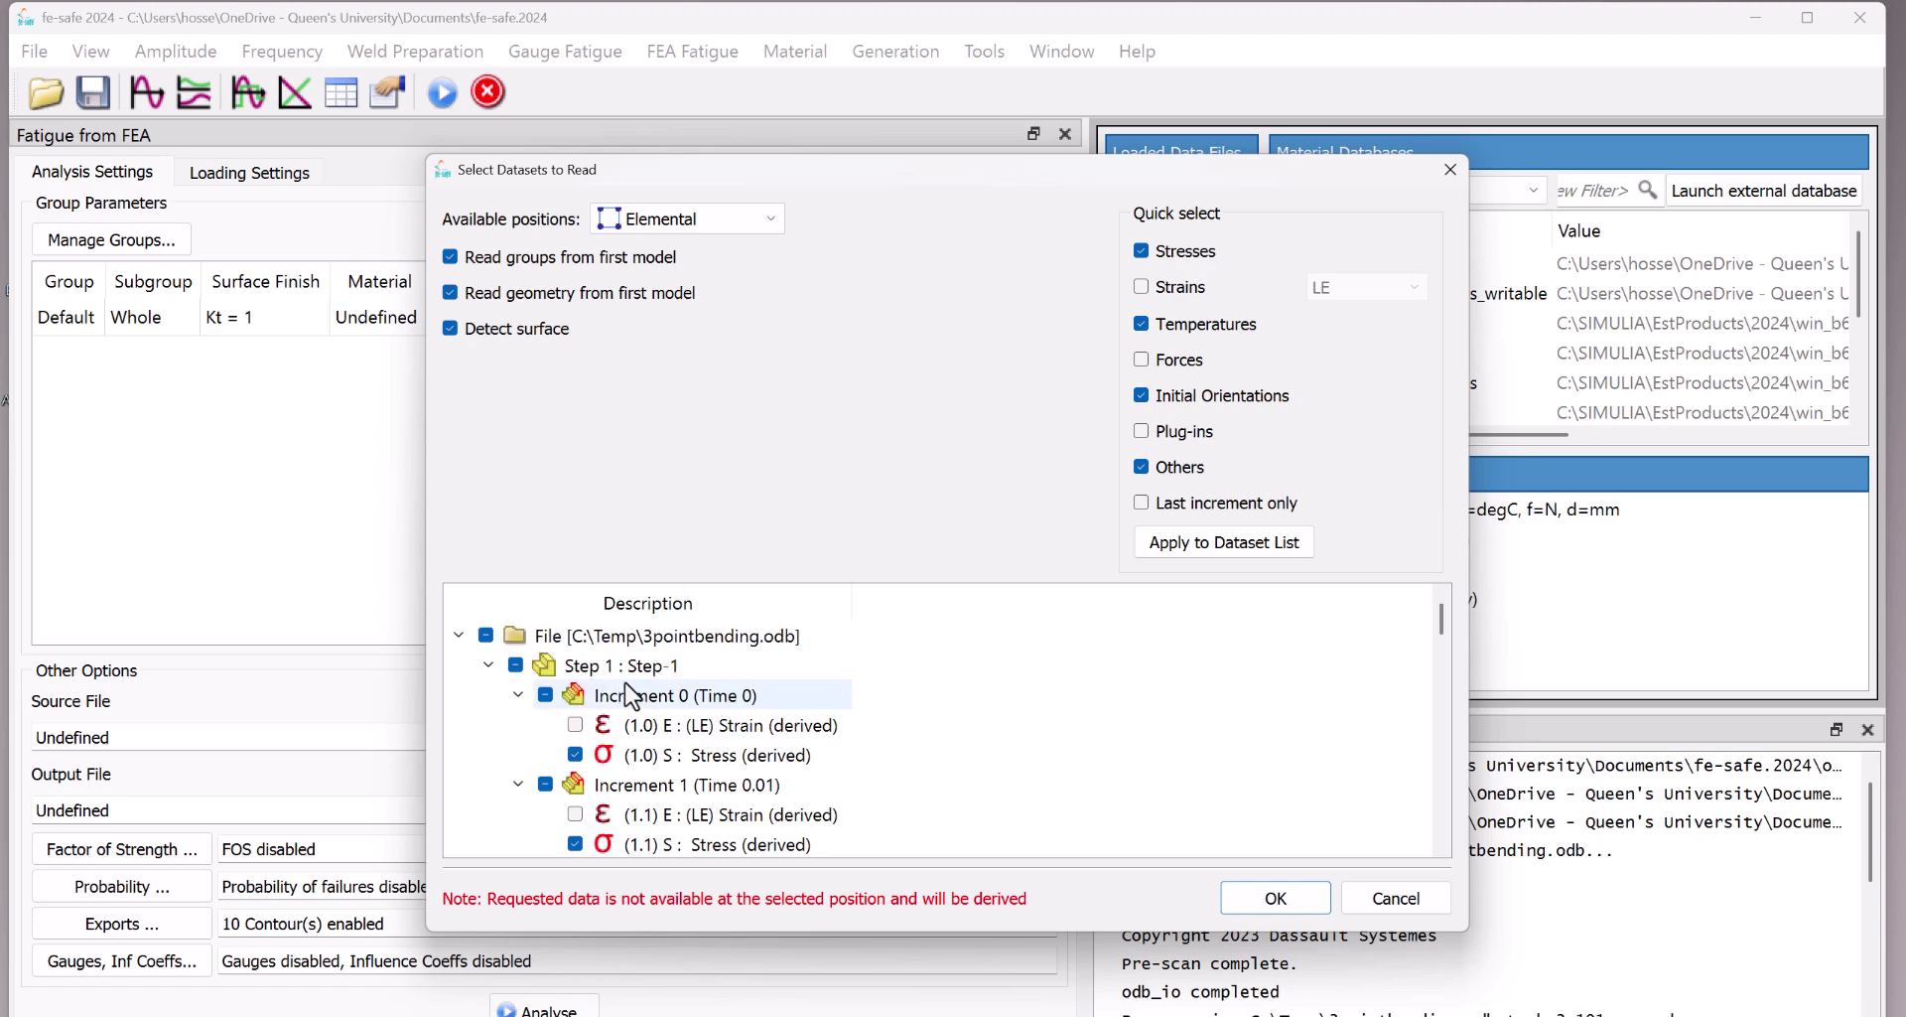
left_click(575, 723)
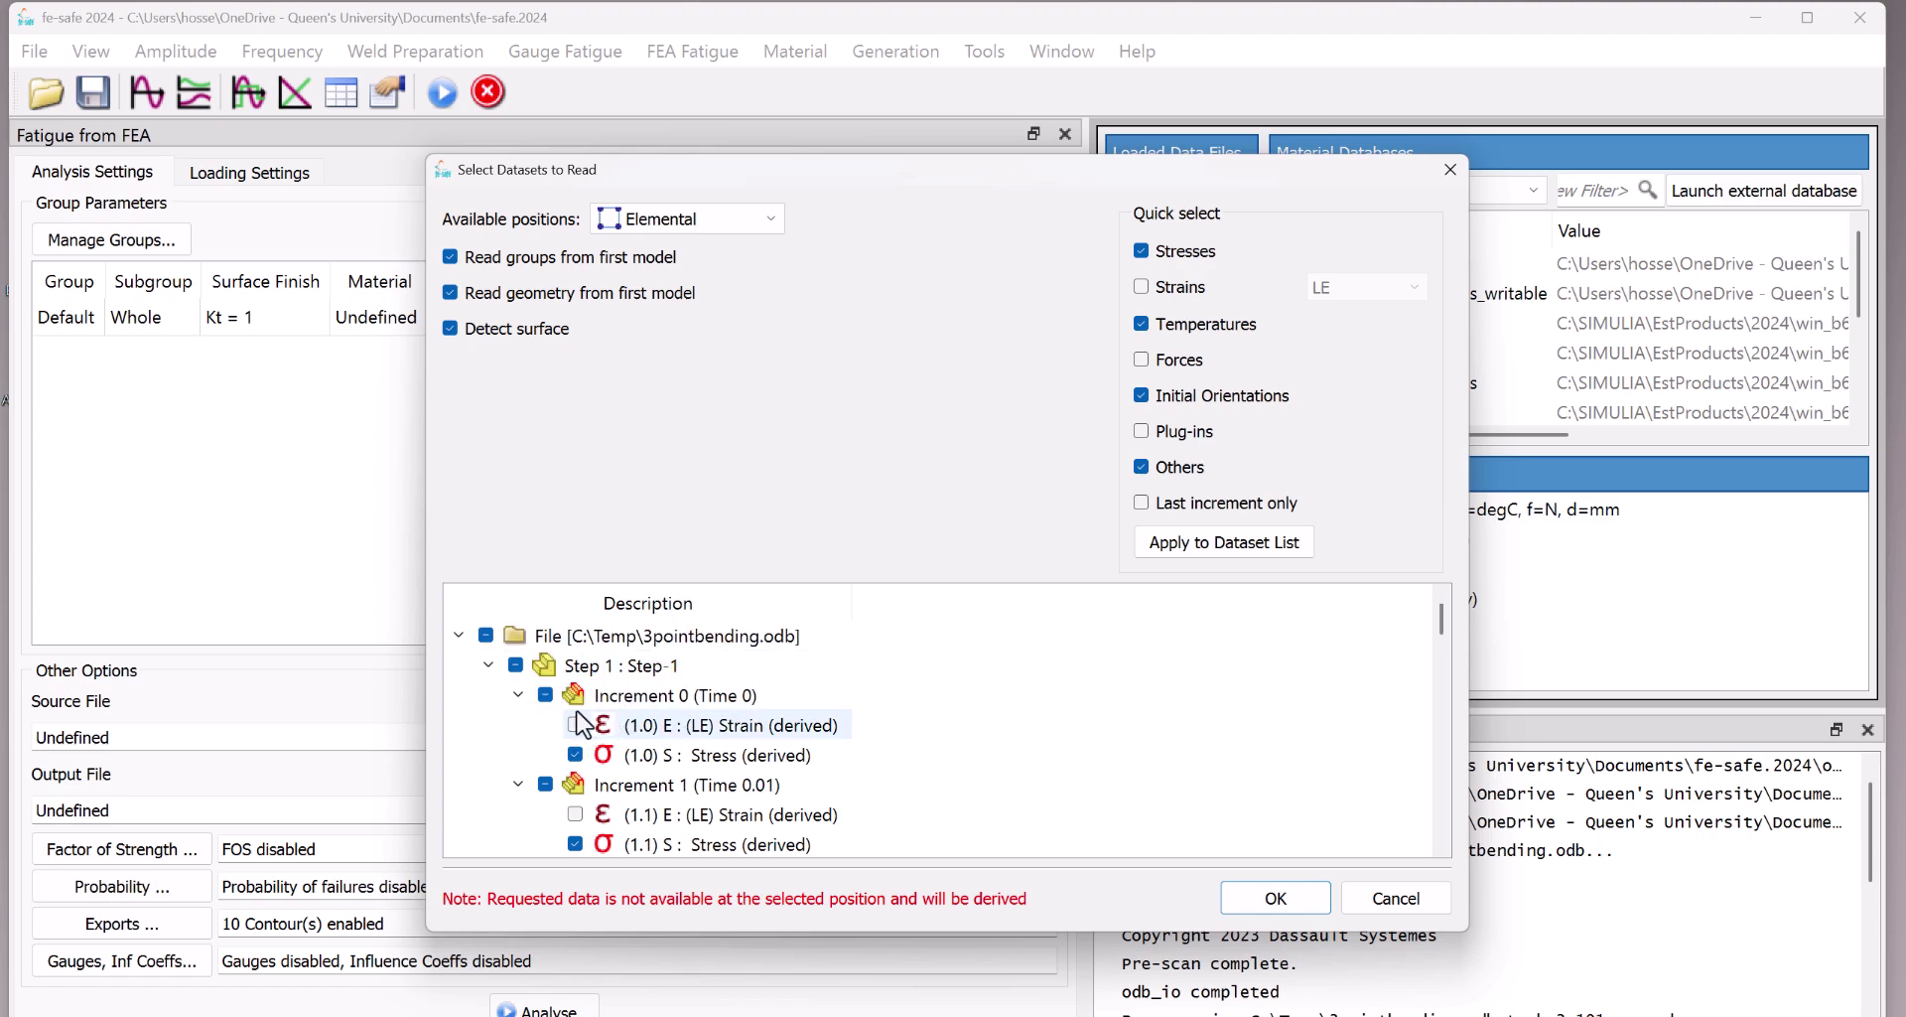
scroll(595, 740, "down", 14)
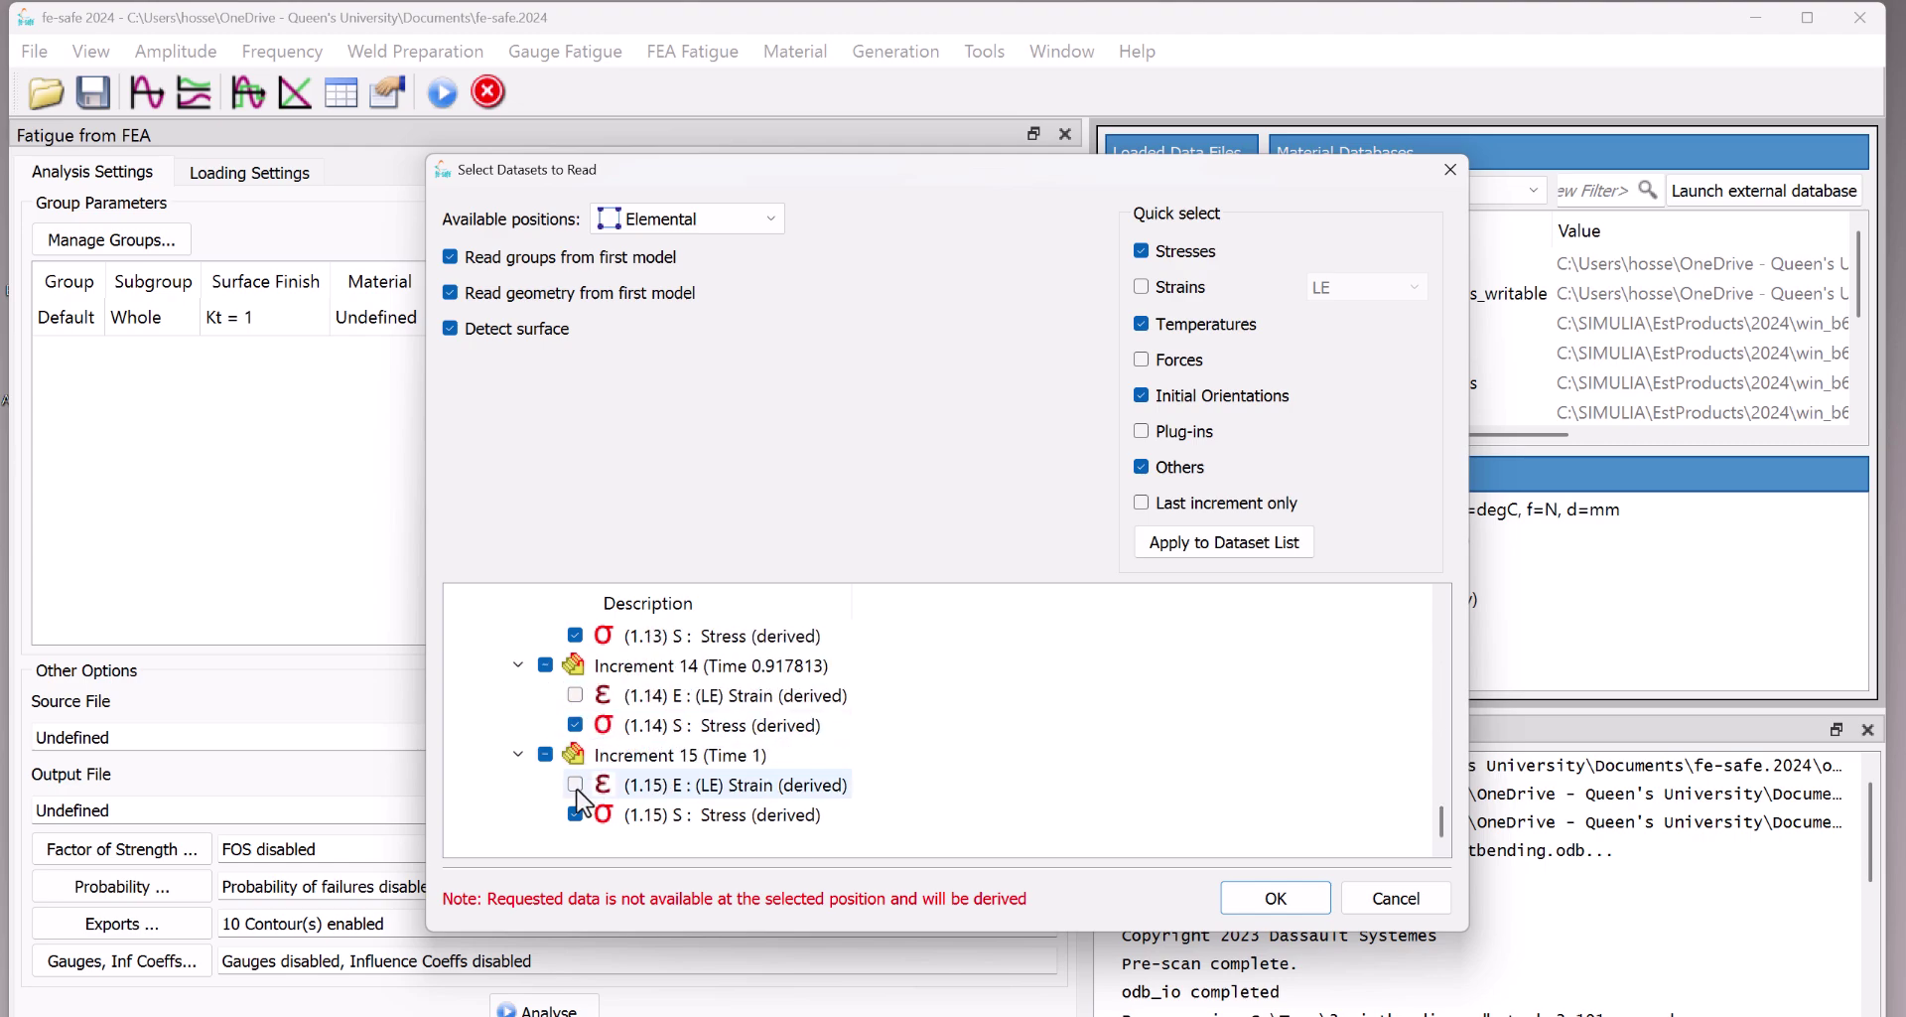
left_click(576, 785)
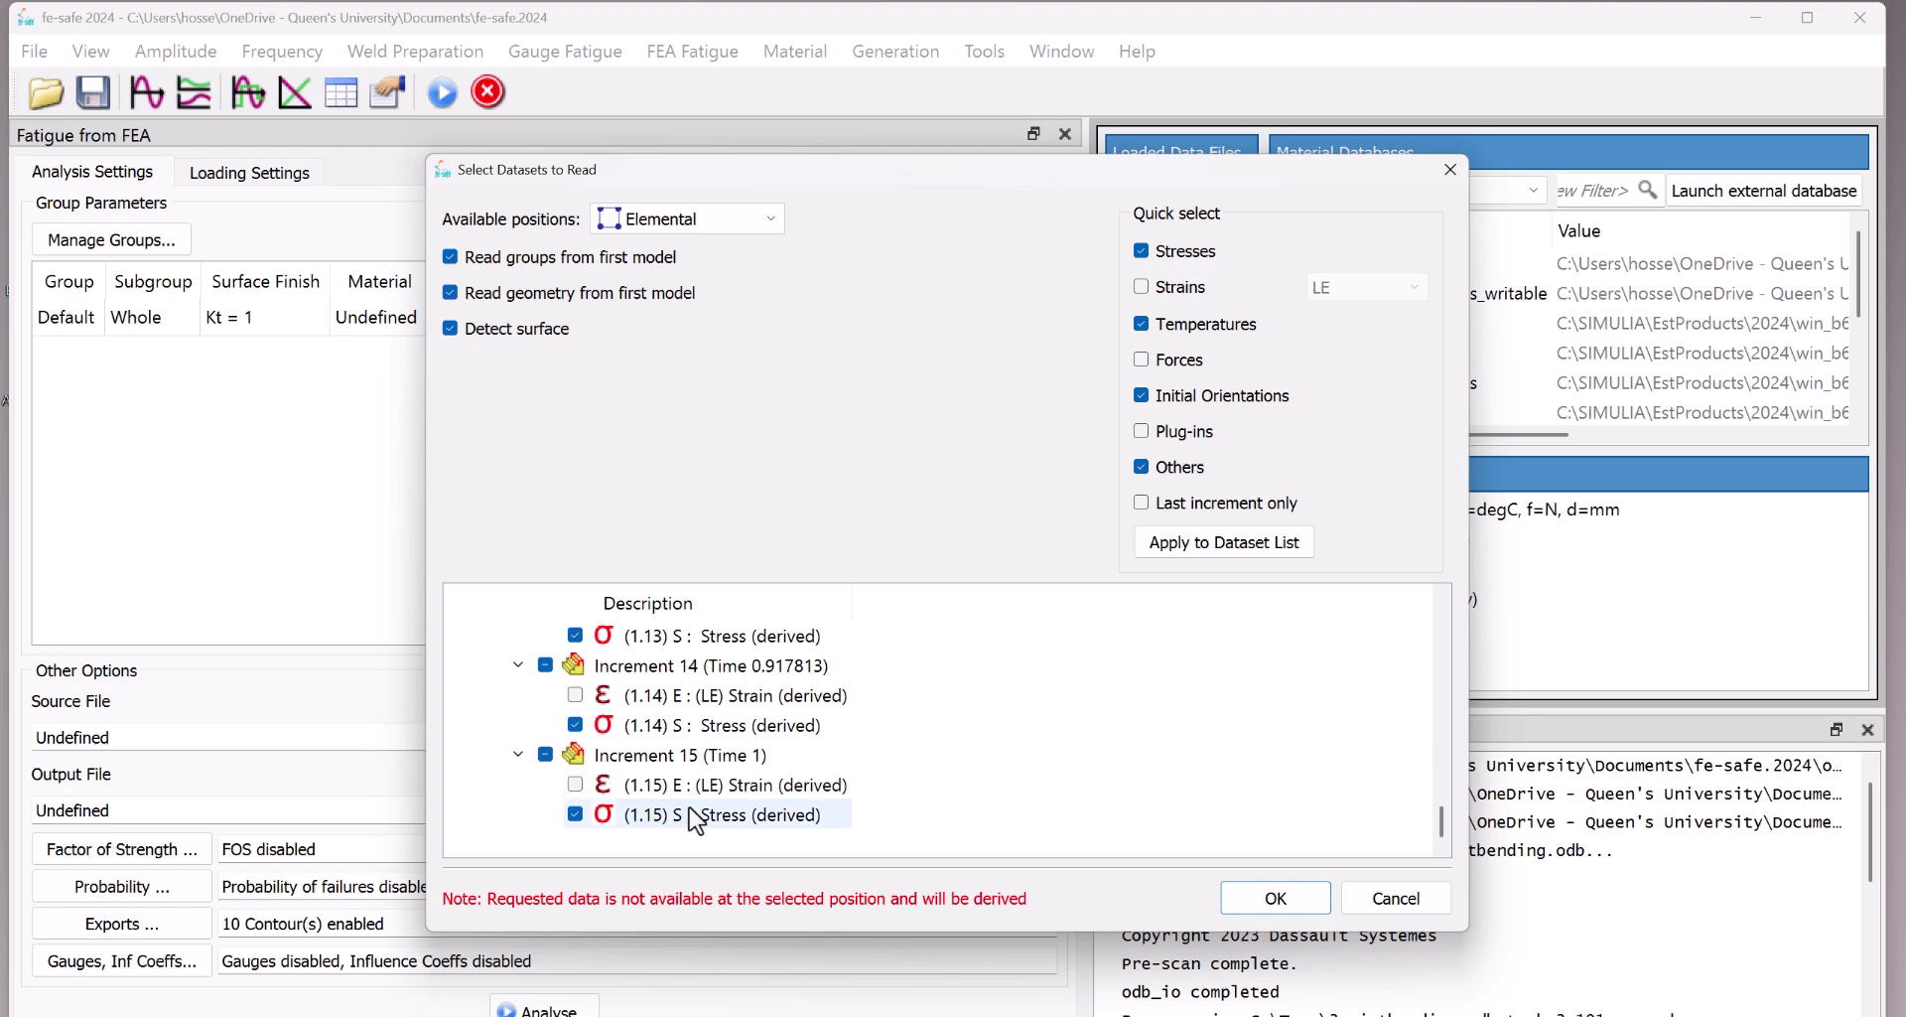
left_click(1275, 898)
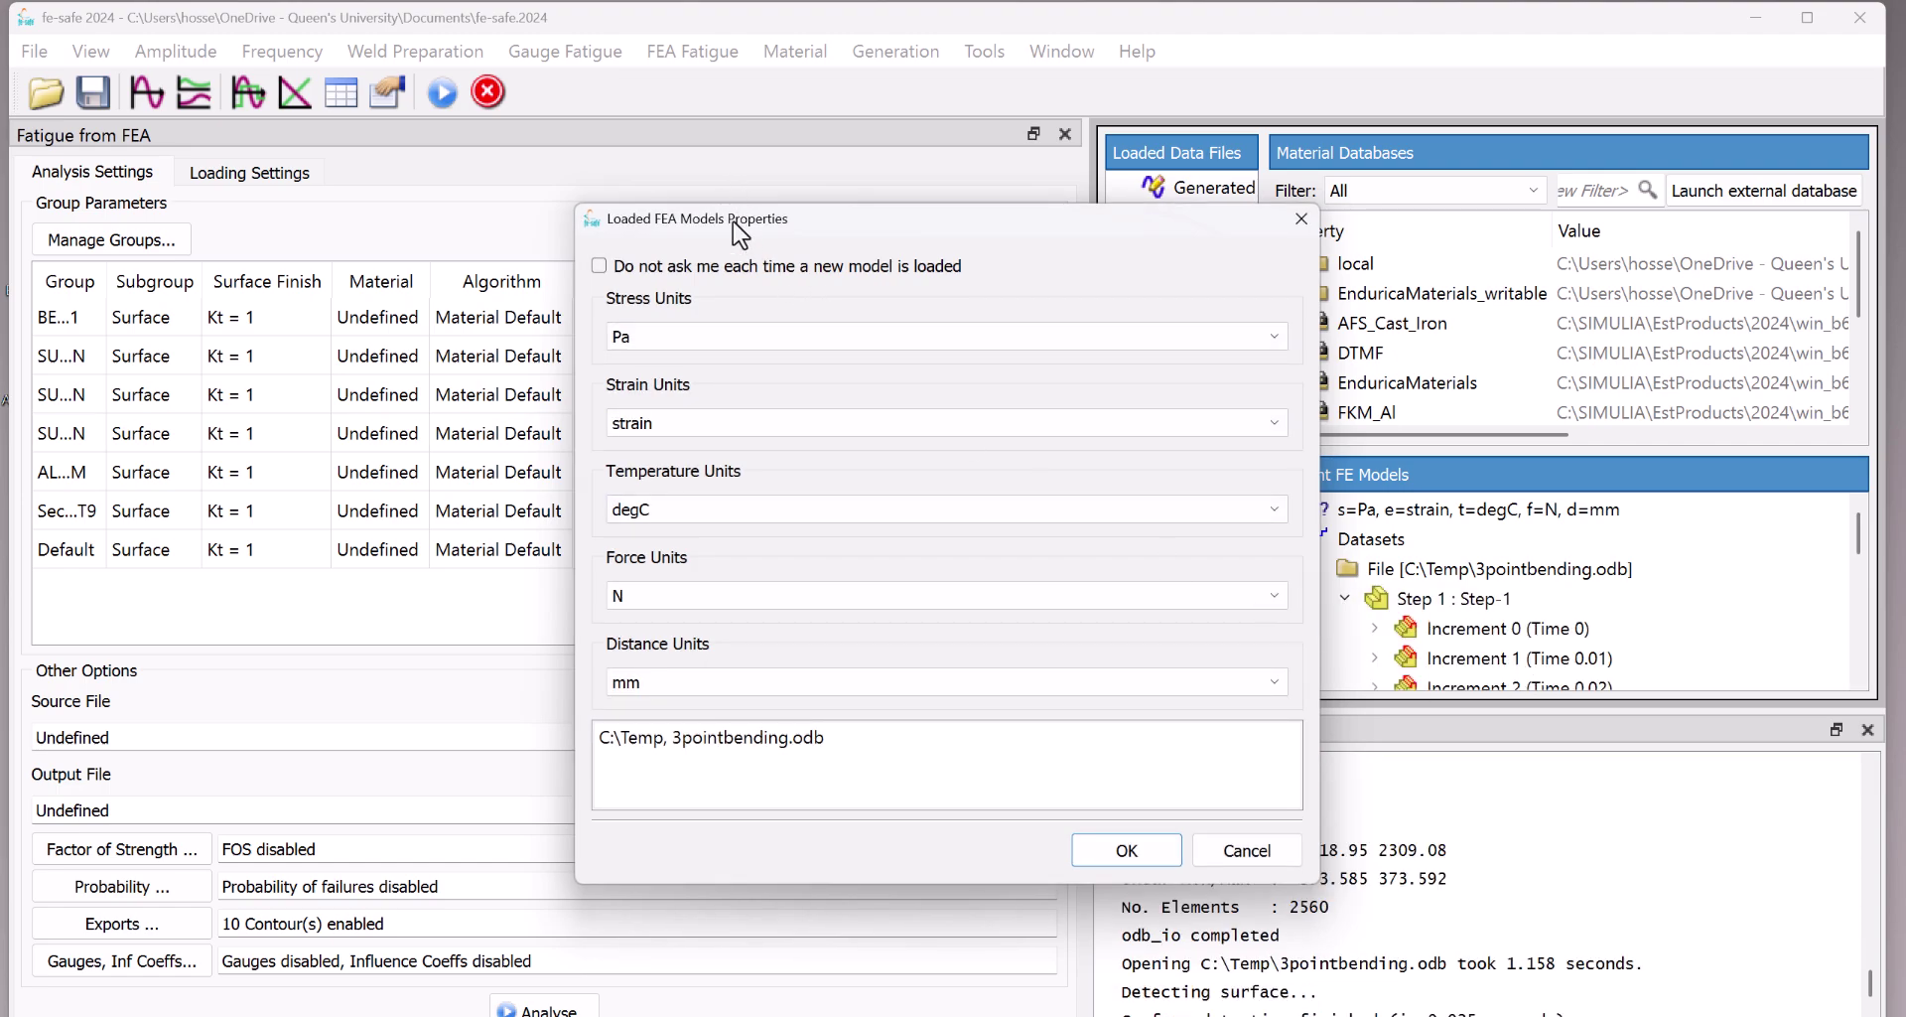
Change the loaded model's stress units from Pa to MPa and accept the properties.
left_click_drag(733, 220, 643, 162)
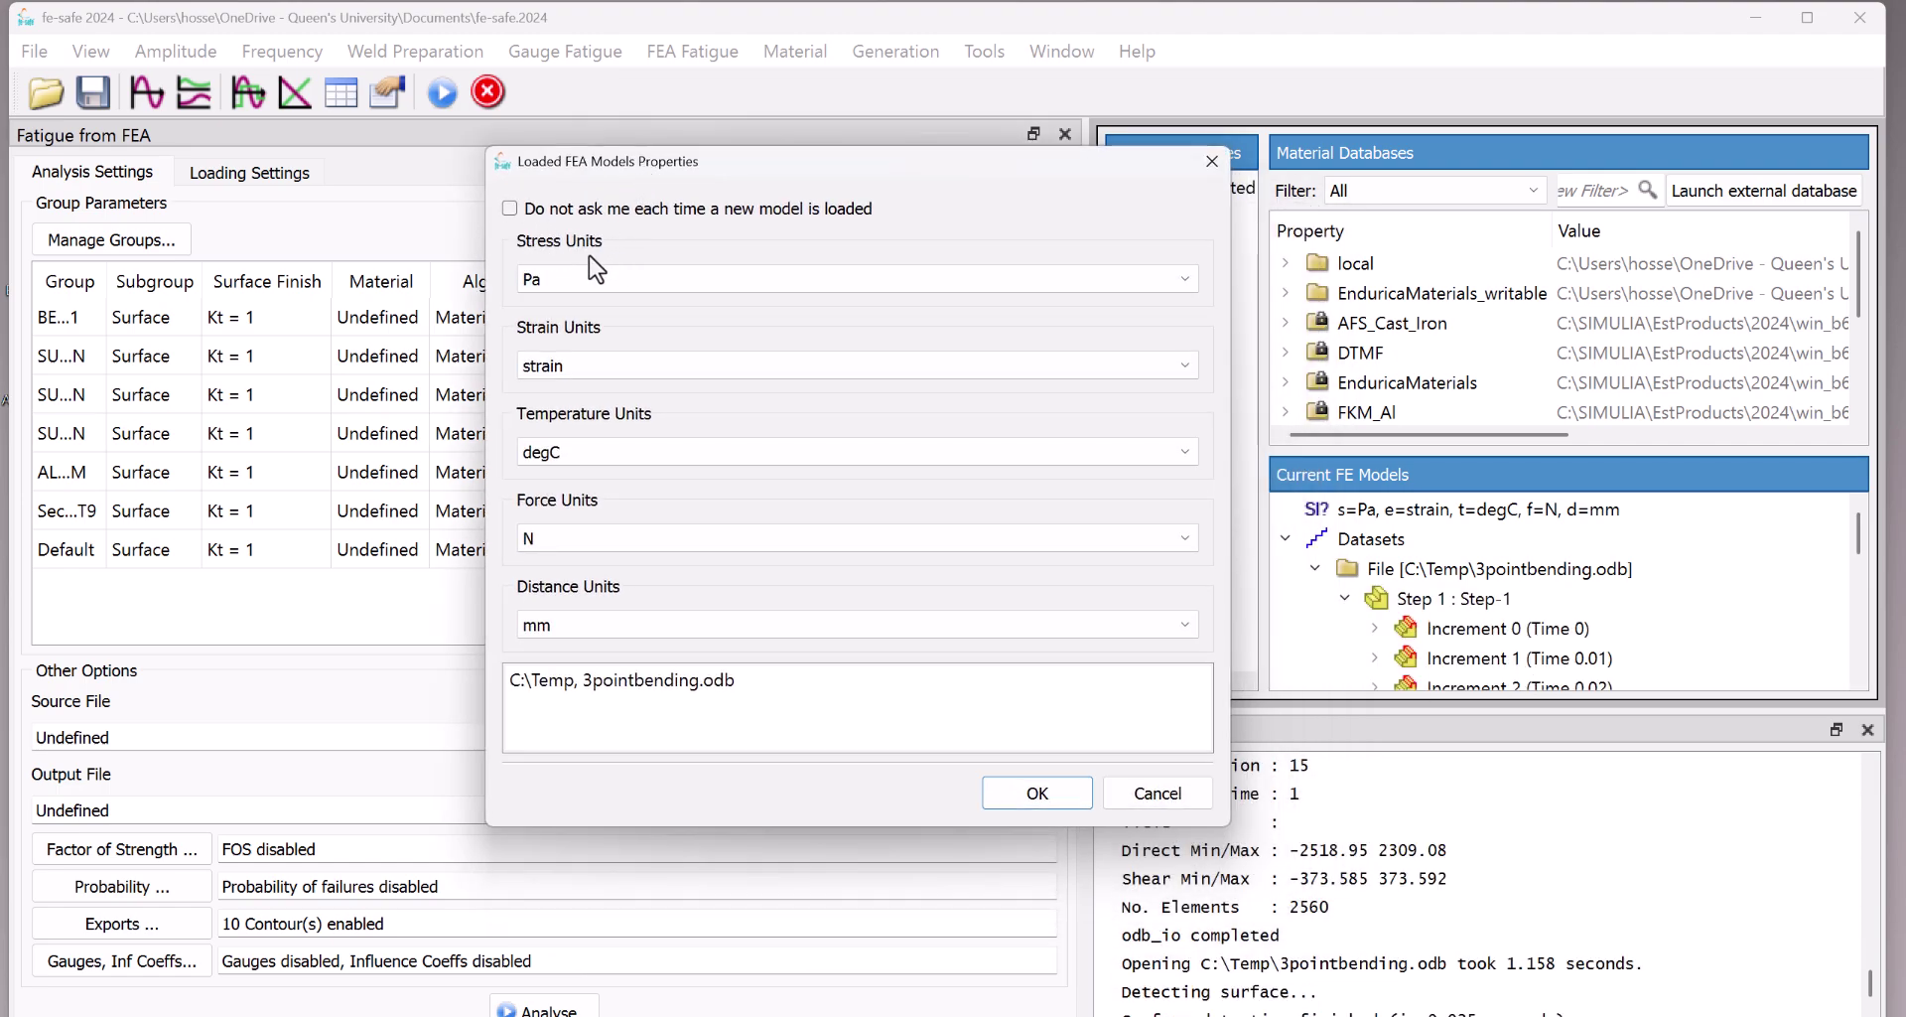
left_click(641, 282)
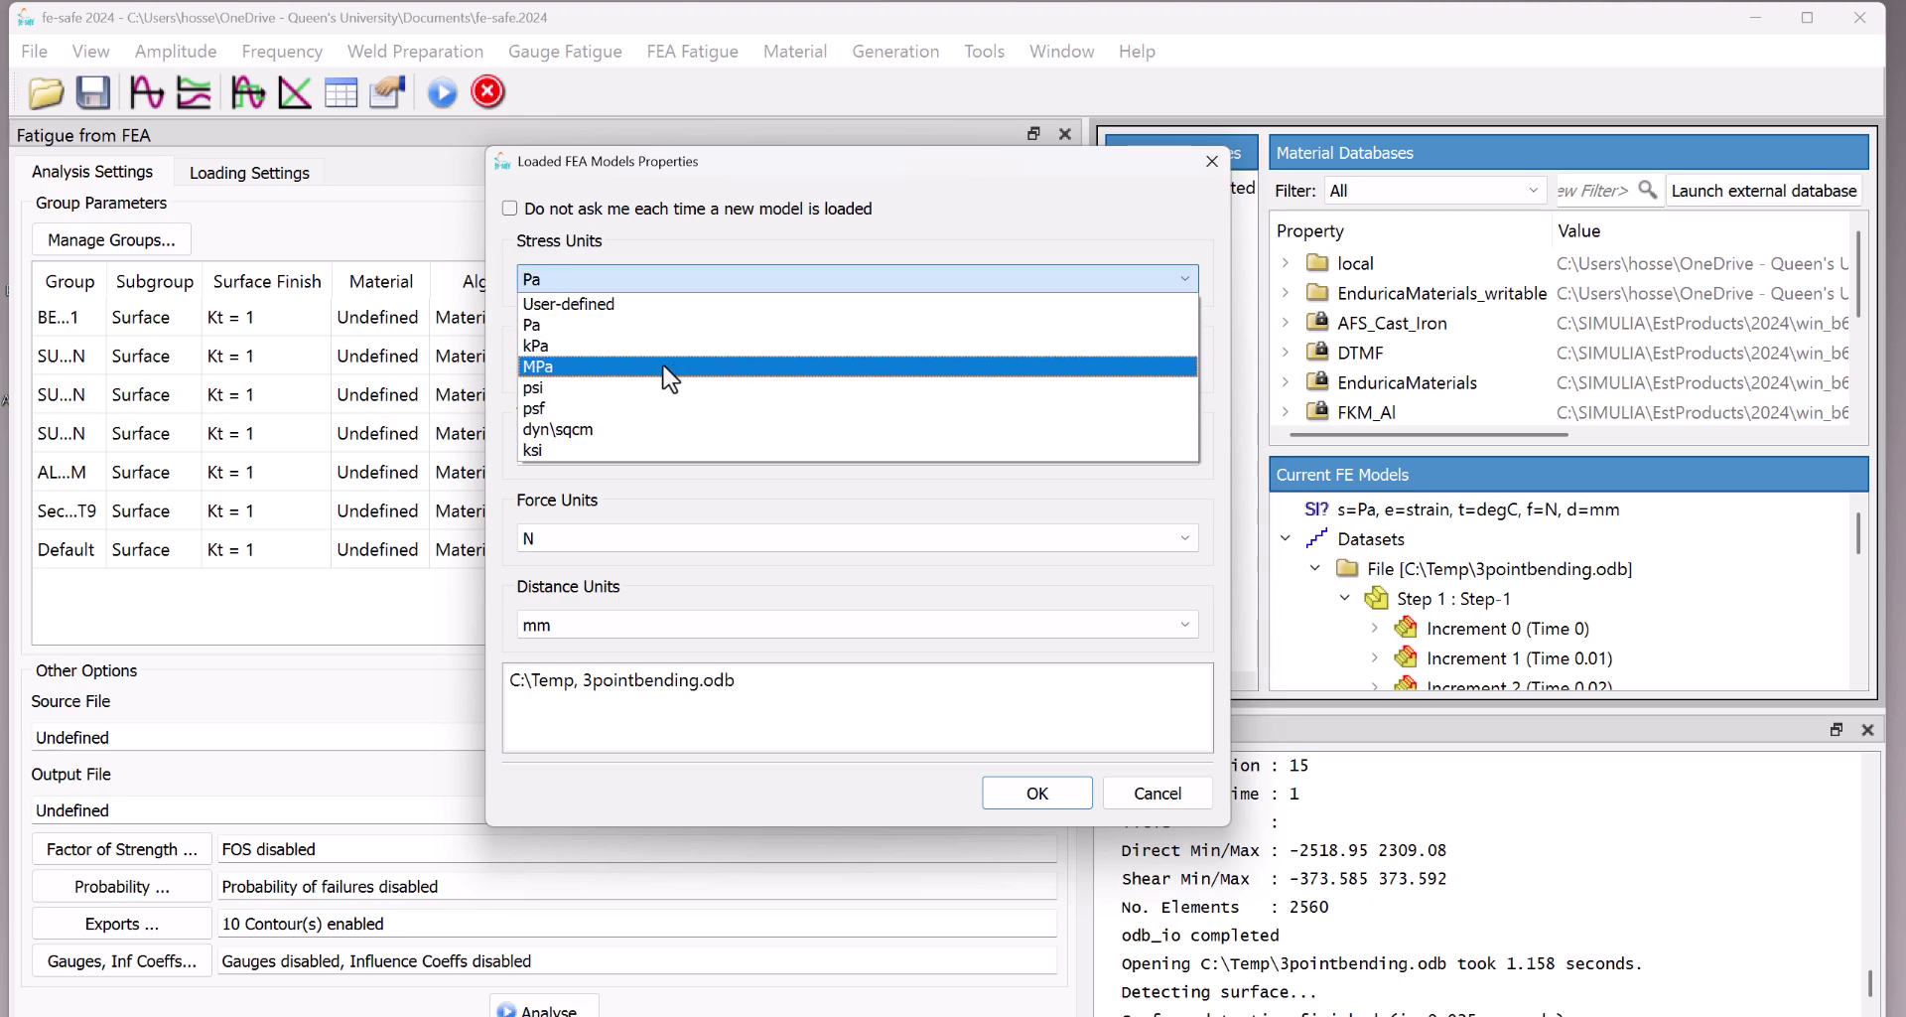
left_click(608, 366)
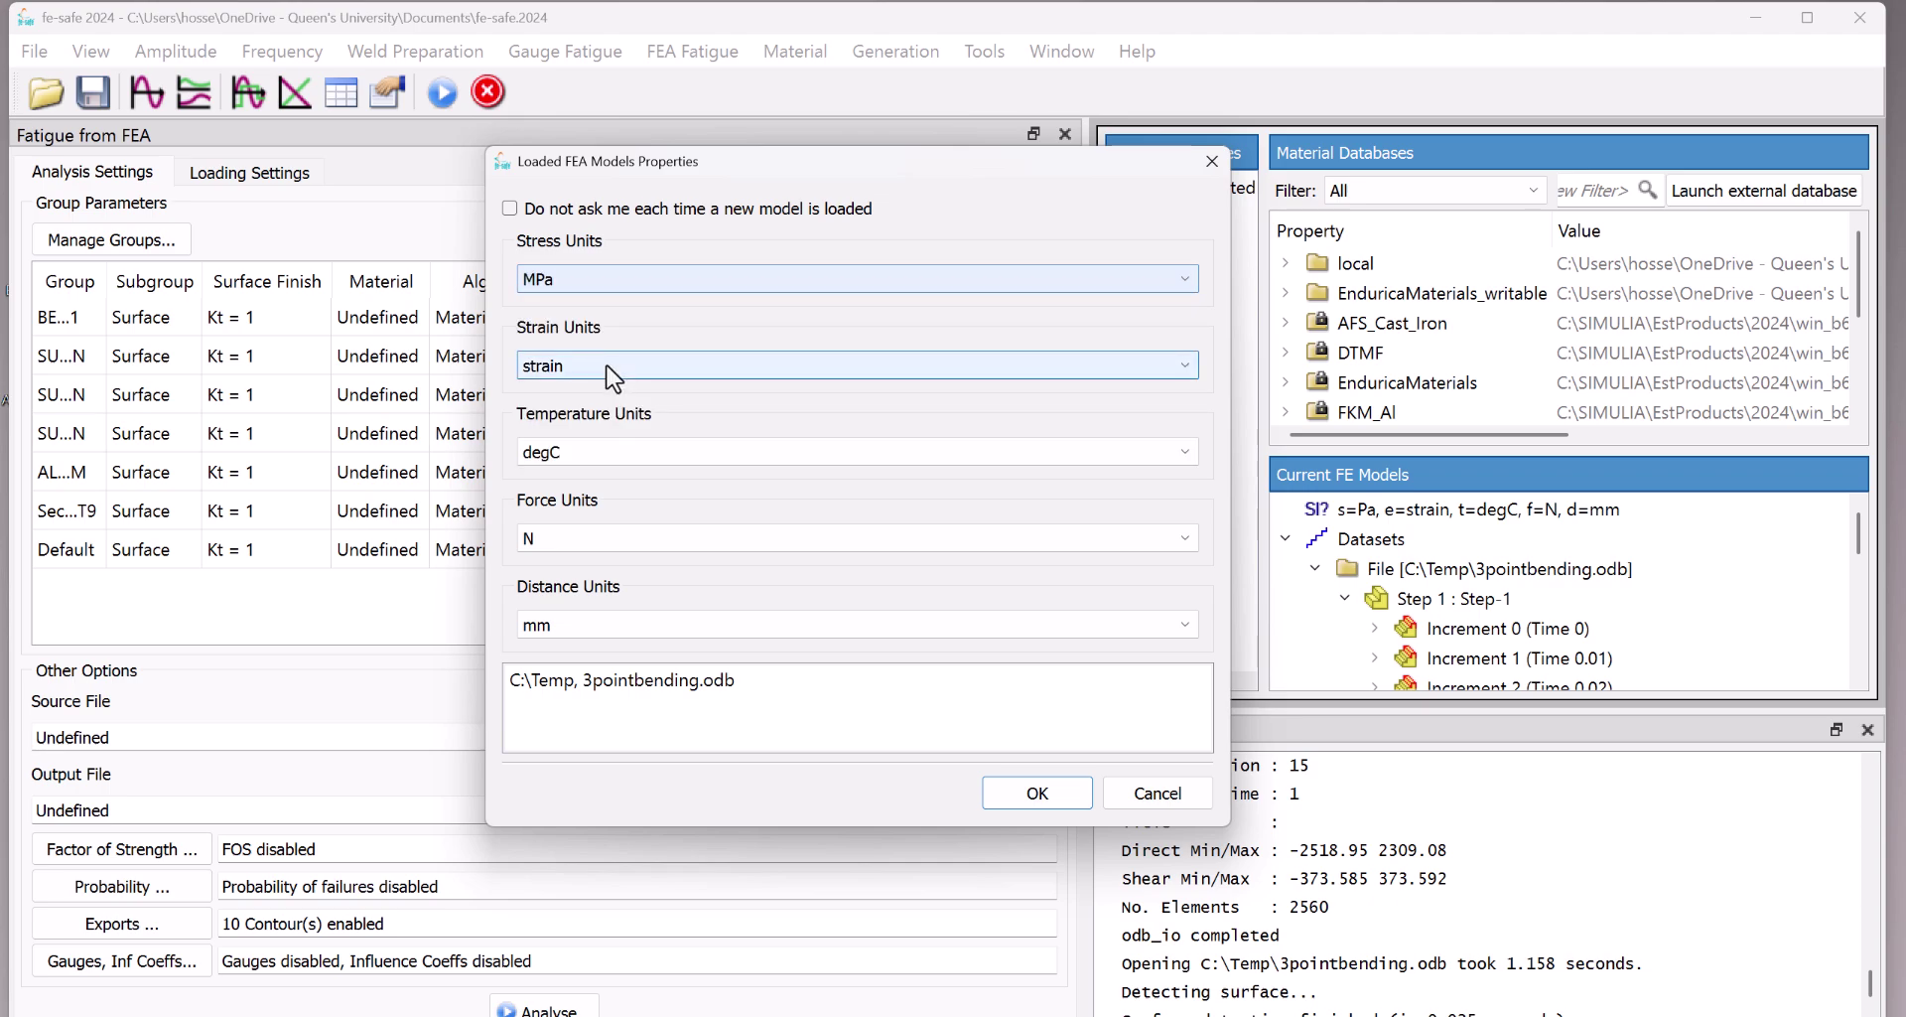
left_click(638, 278)
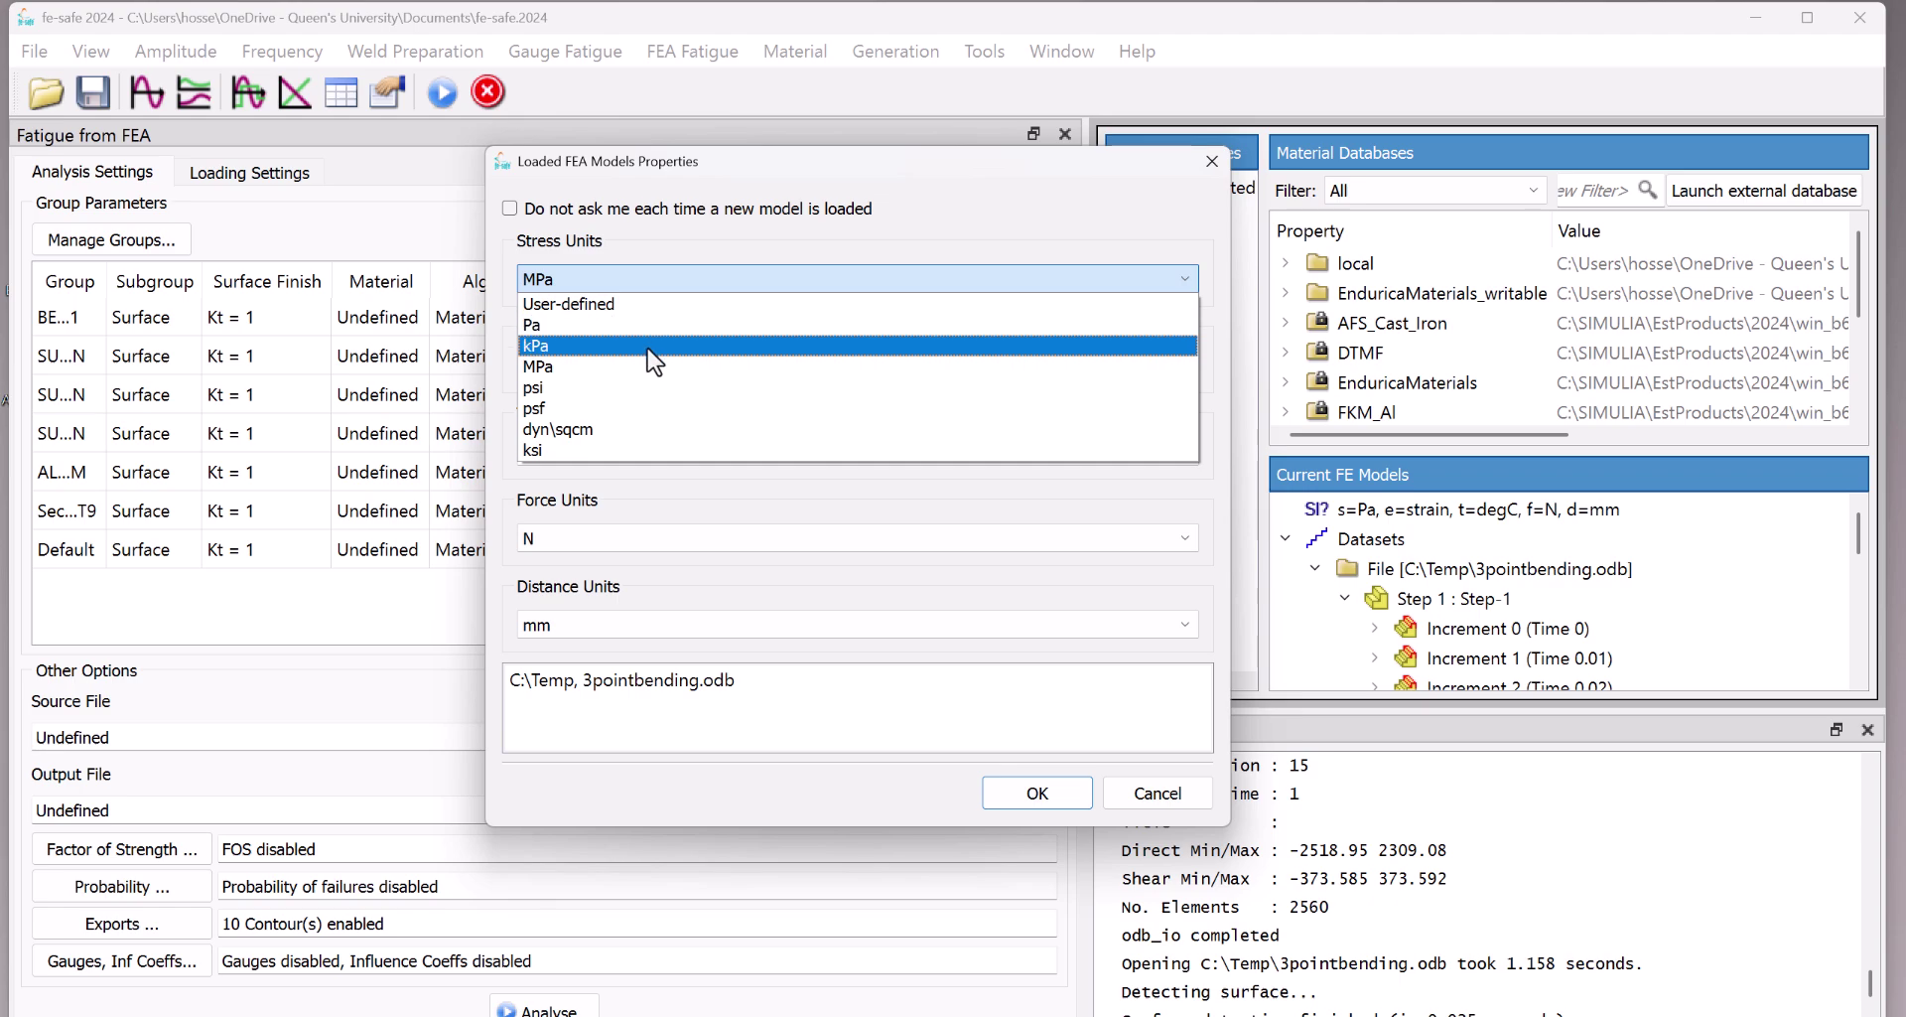
left_click(574, 278)
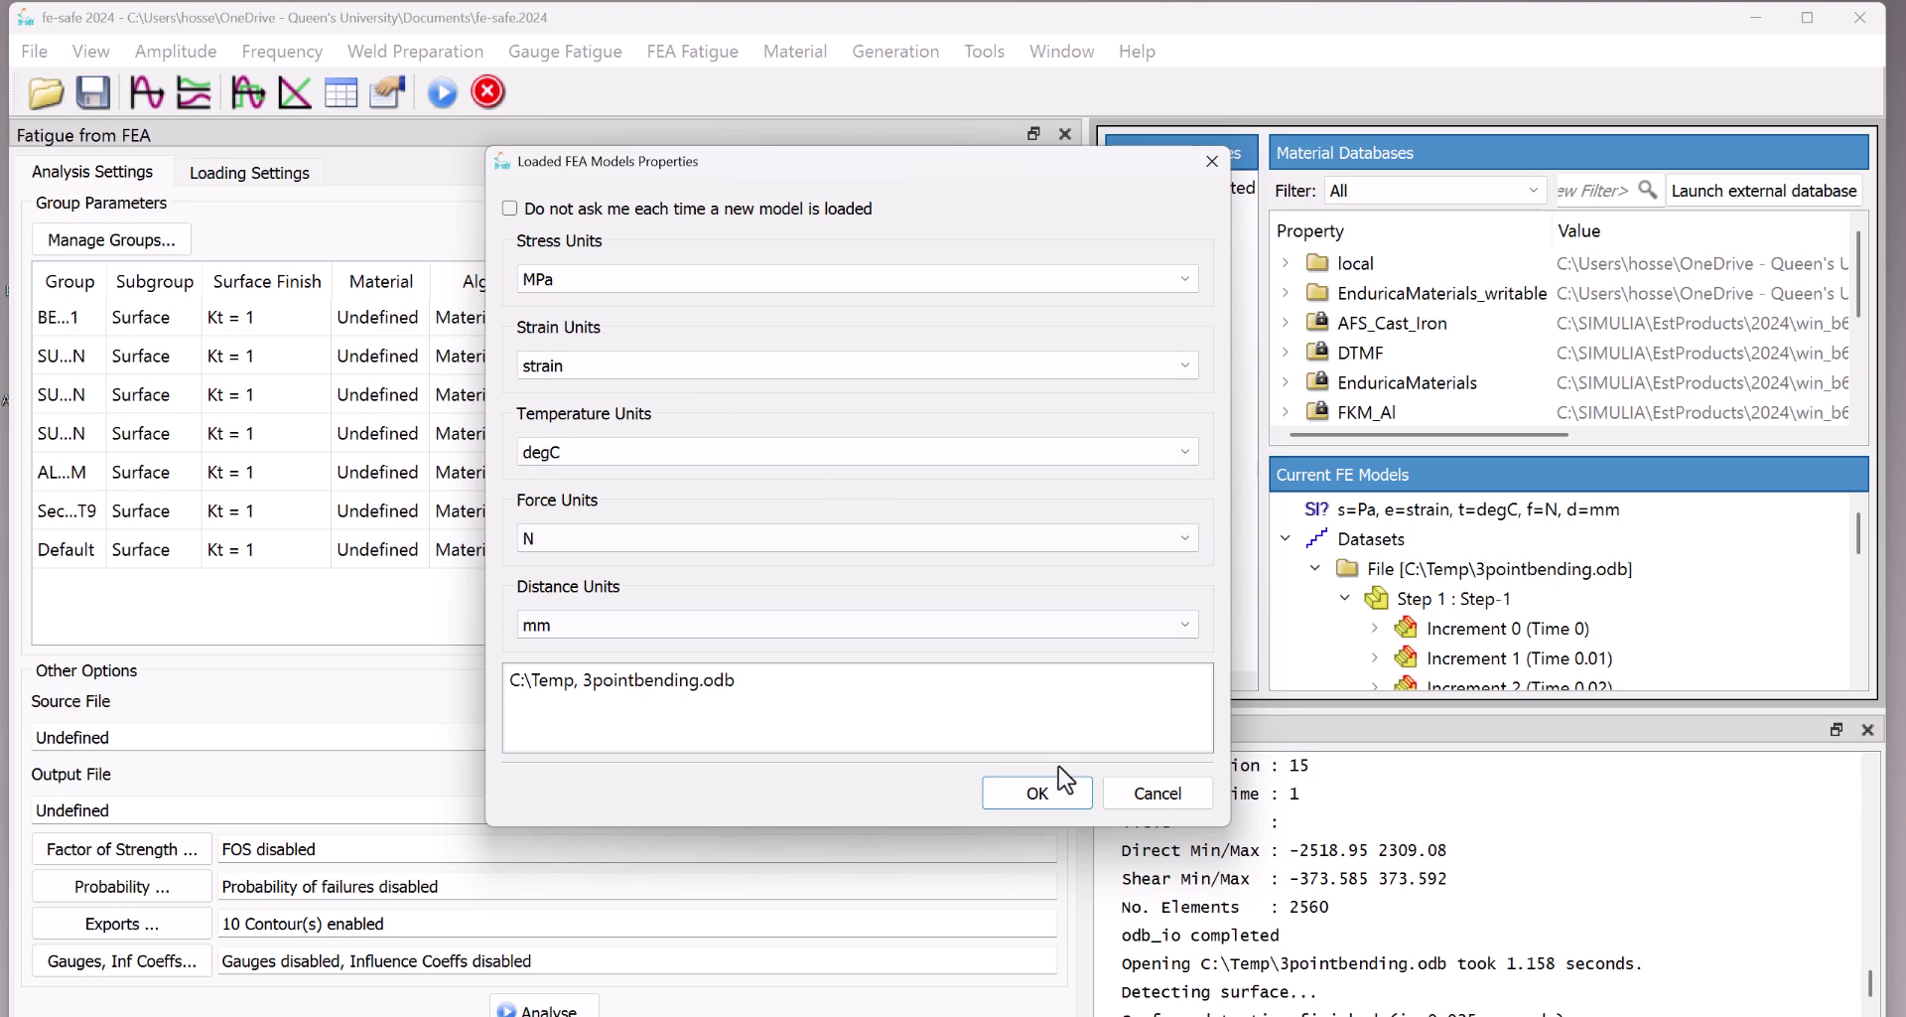
left_click(1042, 791)
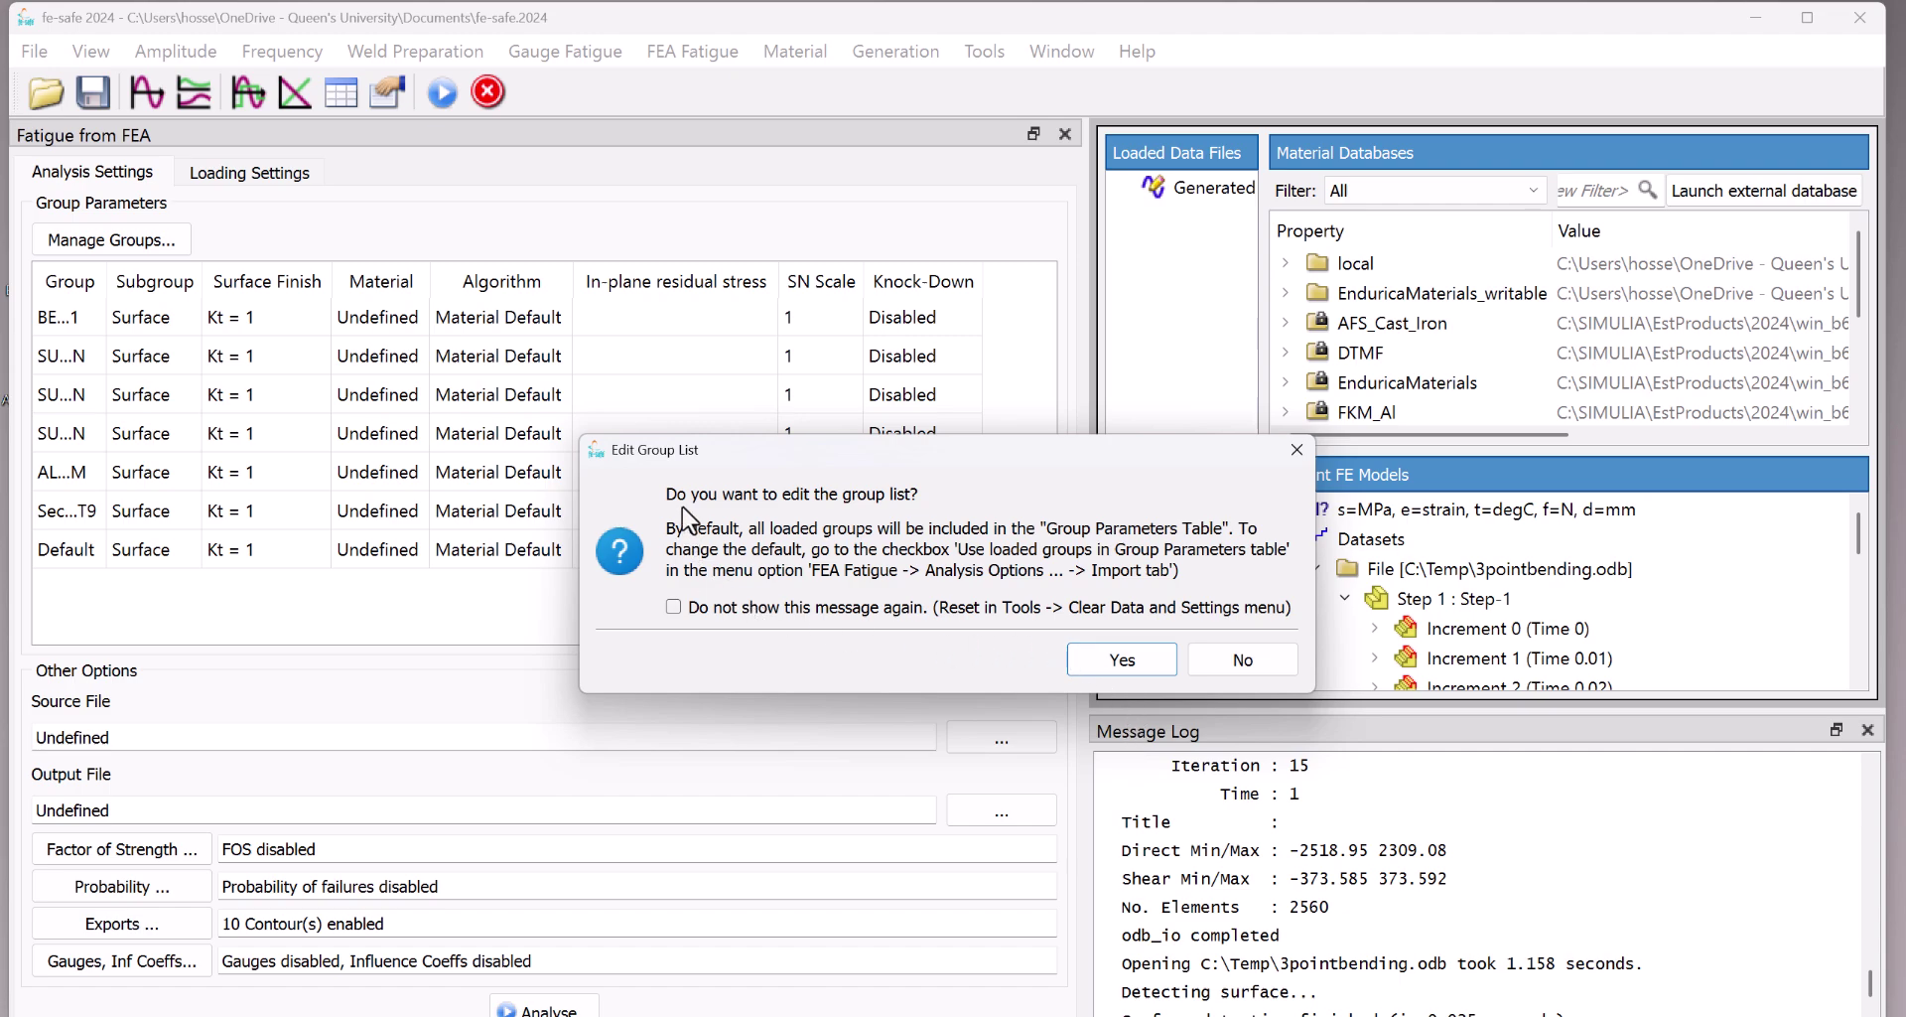
Review the group list in Manage Groups, accept it, and dismiss the all-zeros stress warning.
left_click(1122, 660)
left_click(640, 376)
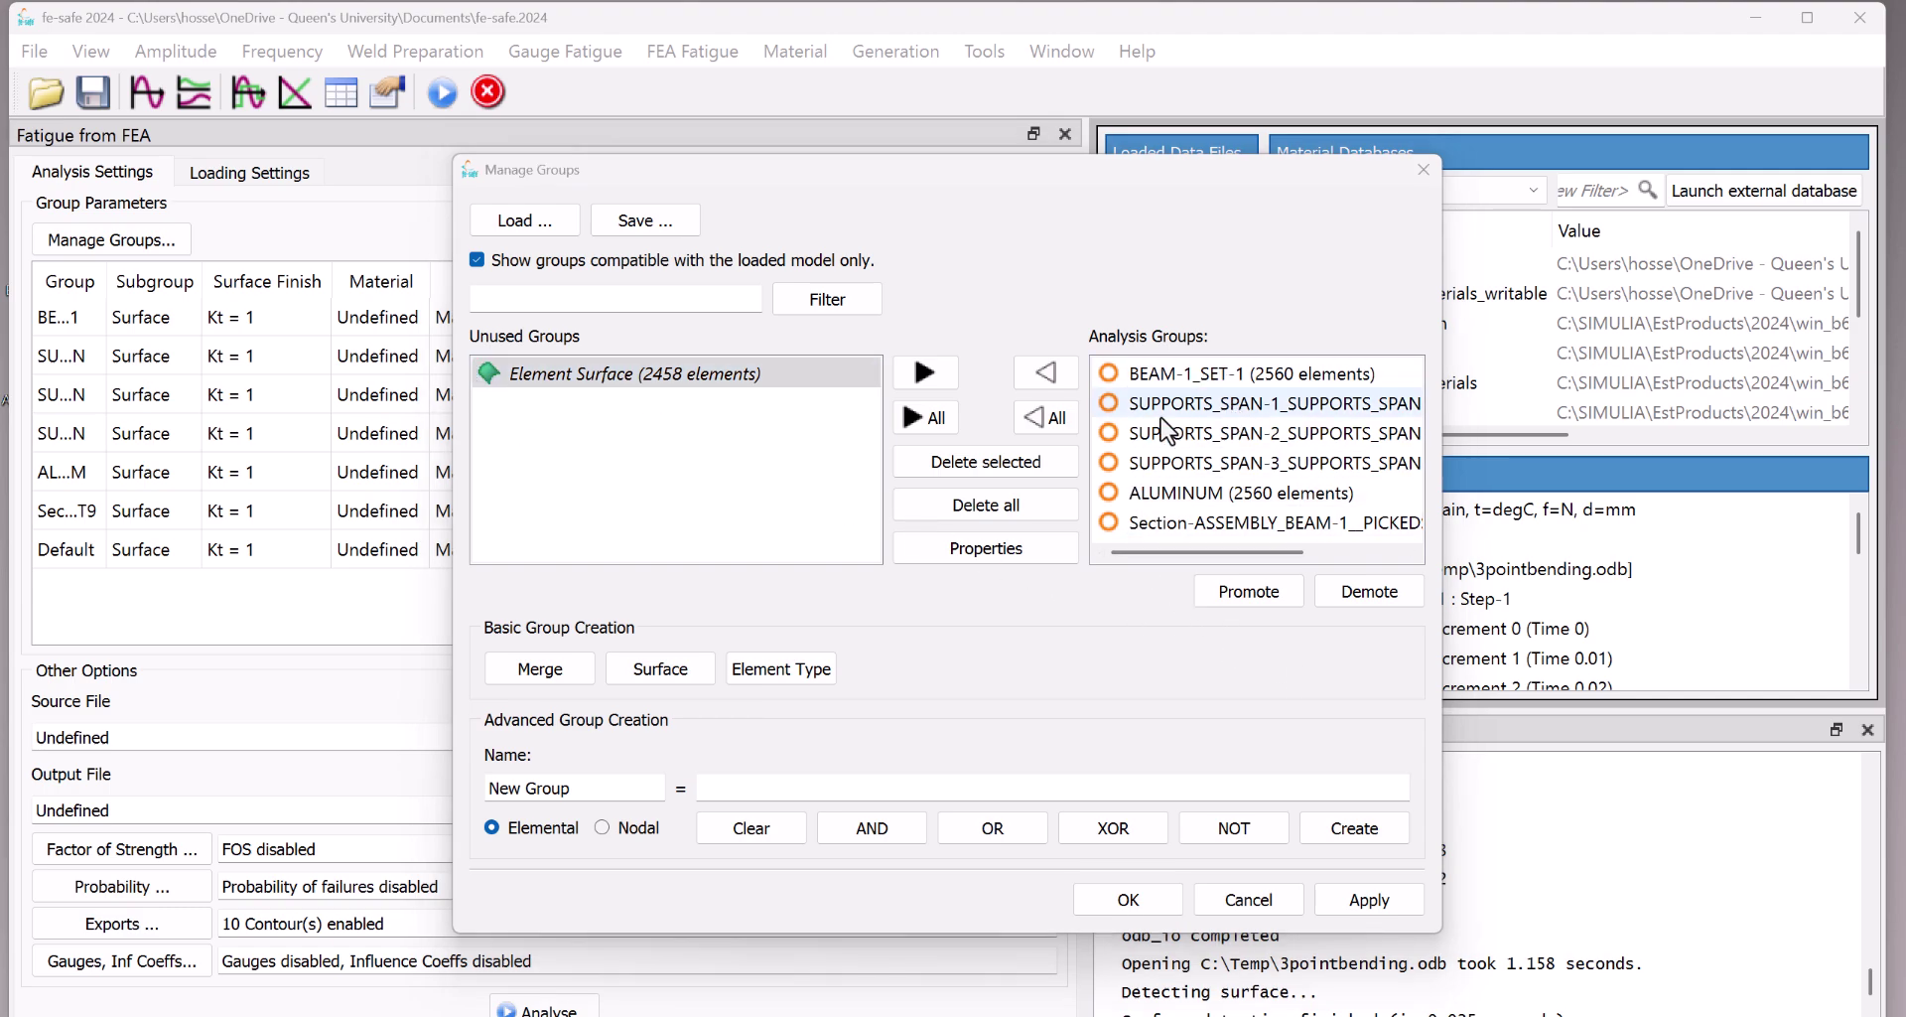
left_click(541, 375)
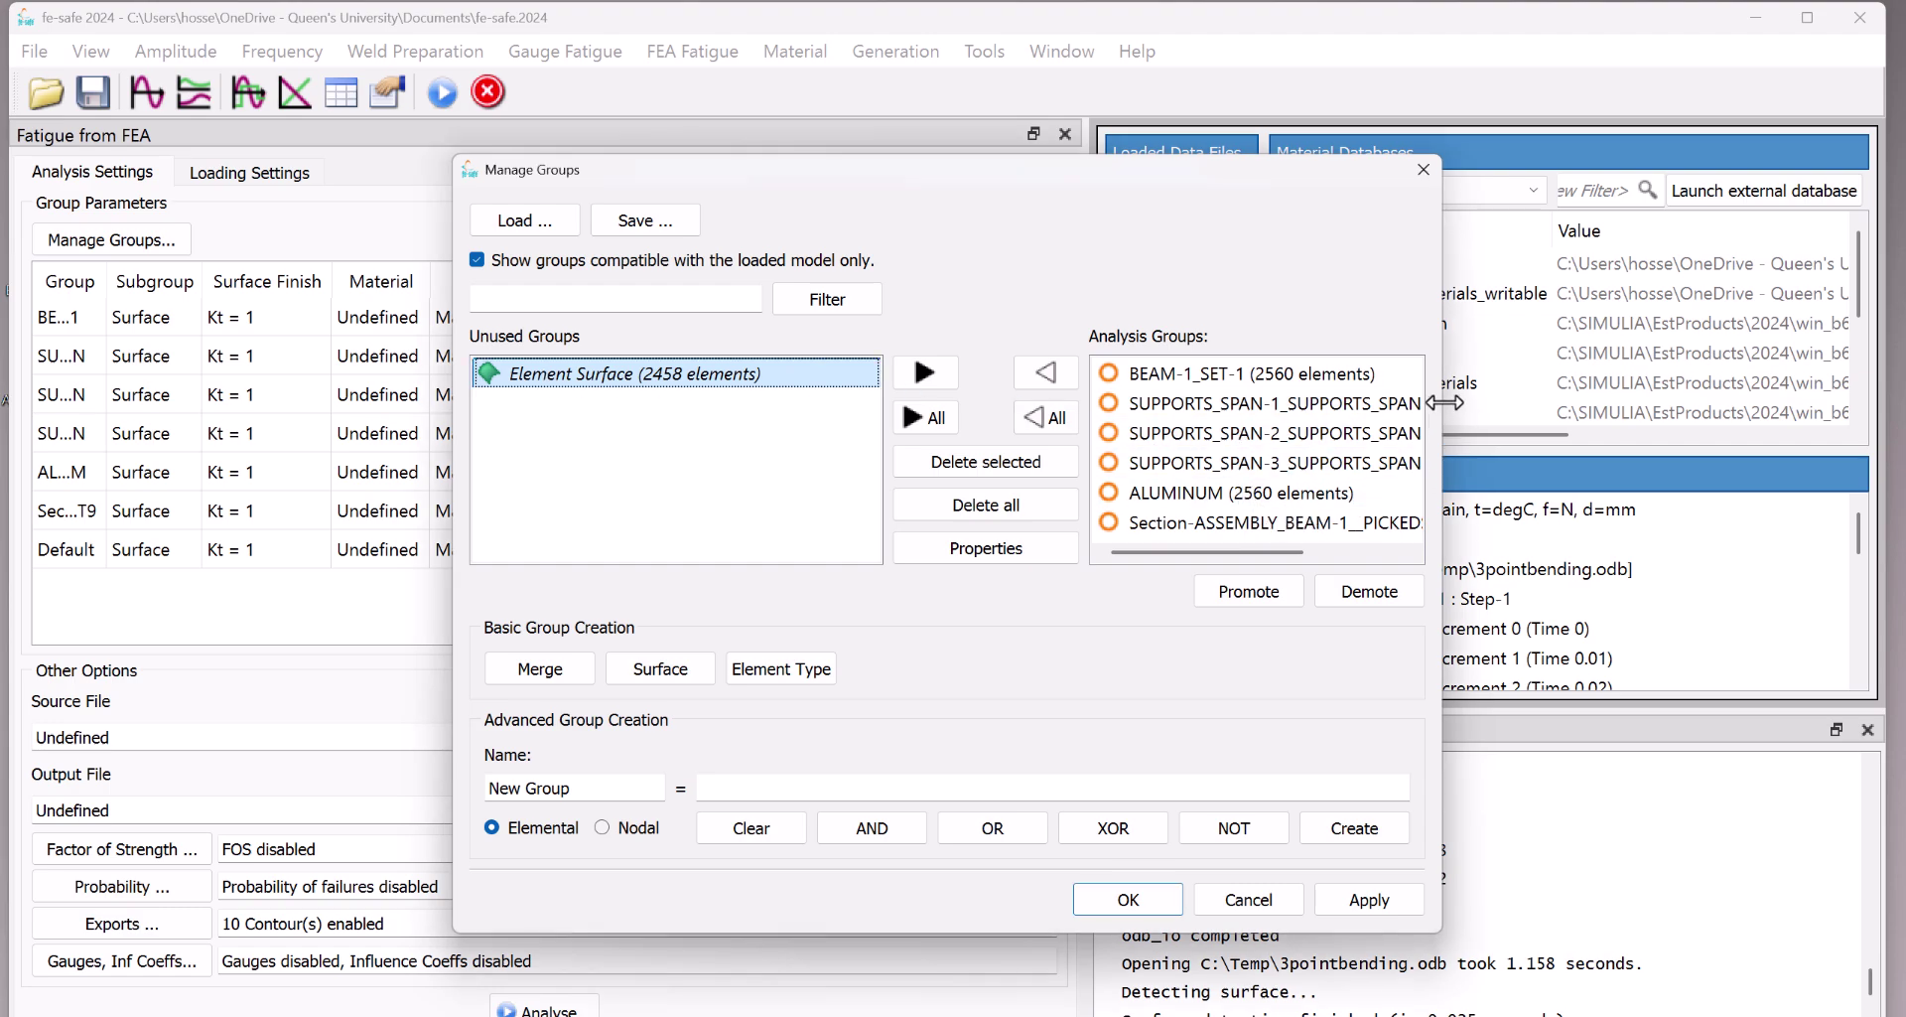
left_click_drag(1442, 402, 1653, 407)
left_click(1533, 415)
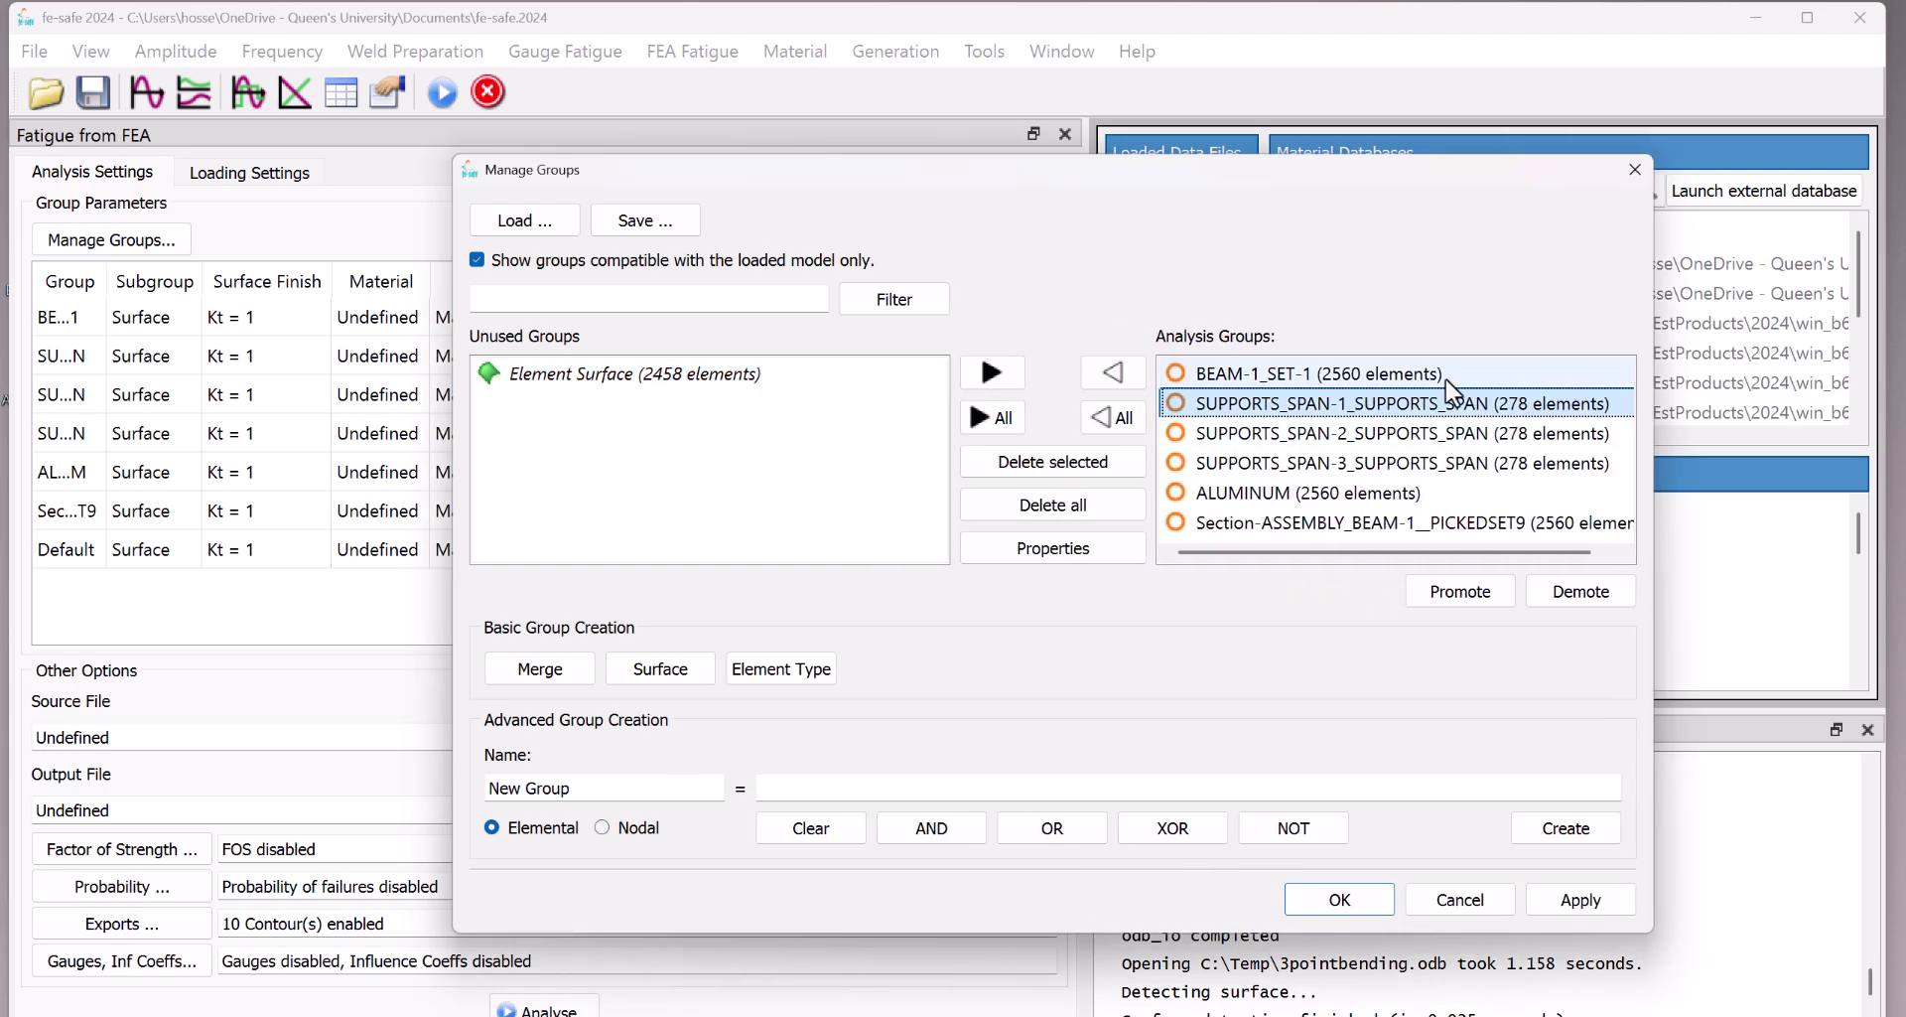
left_click(1328, 374)
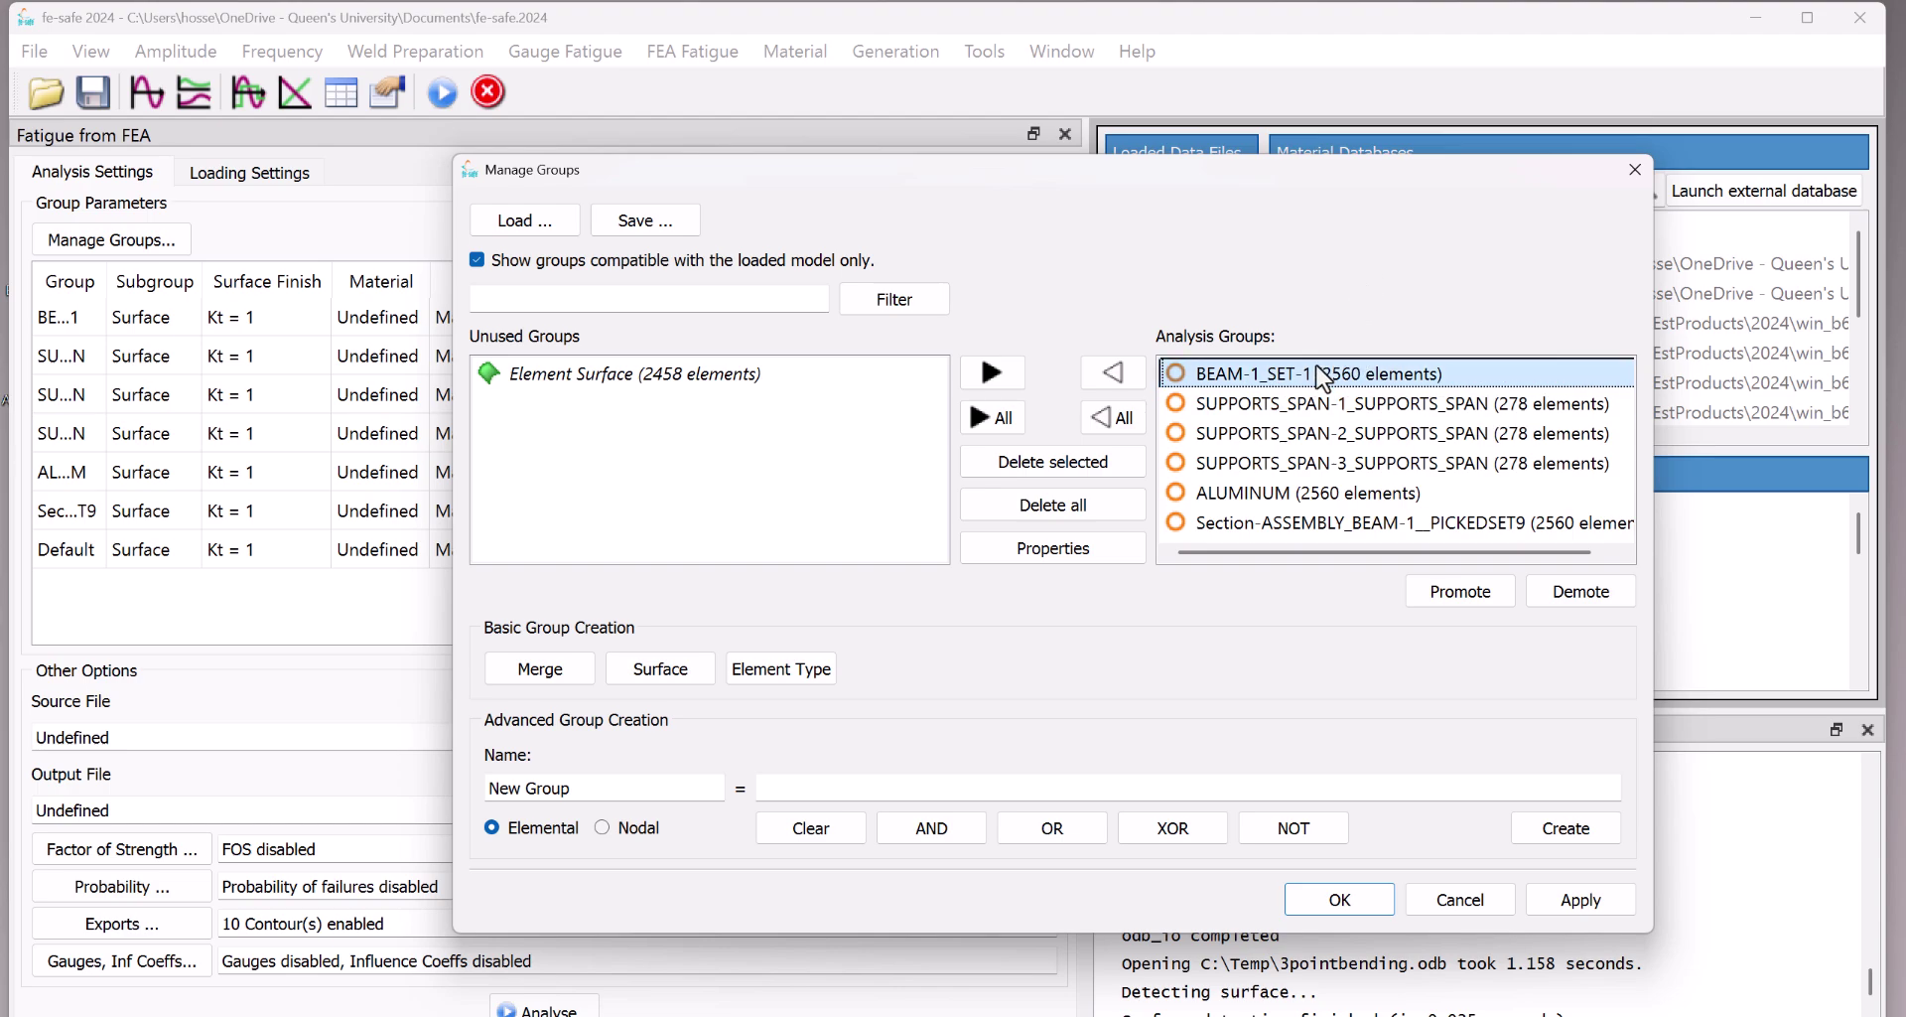
left_click(823, 392)
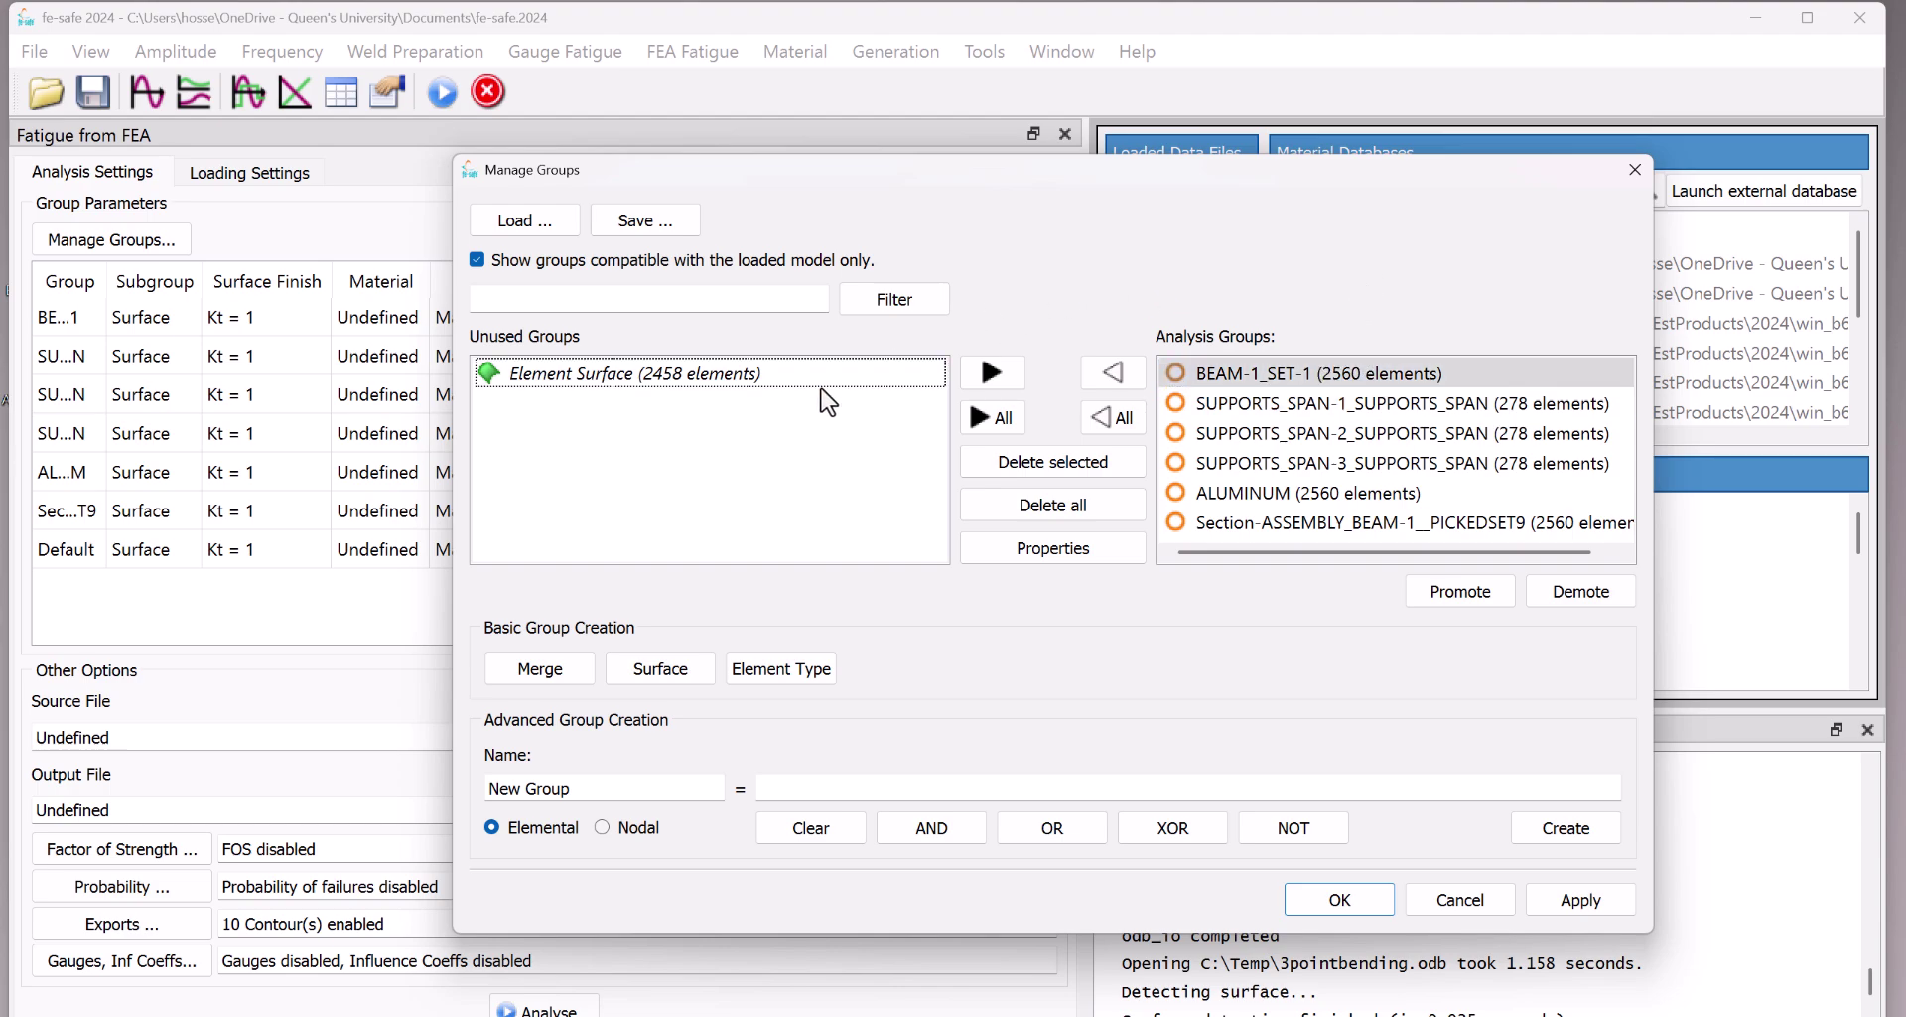
left_click(1346, 900)
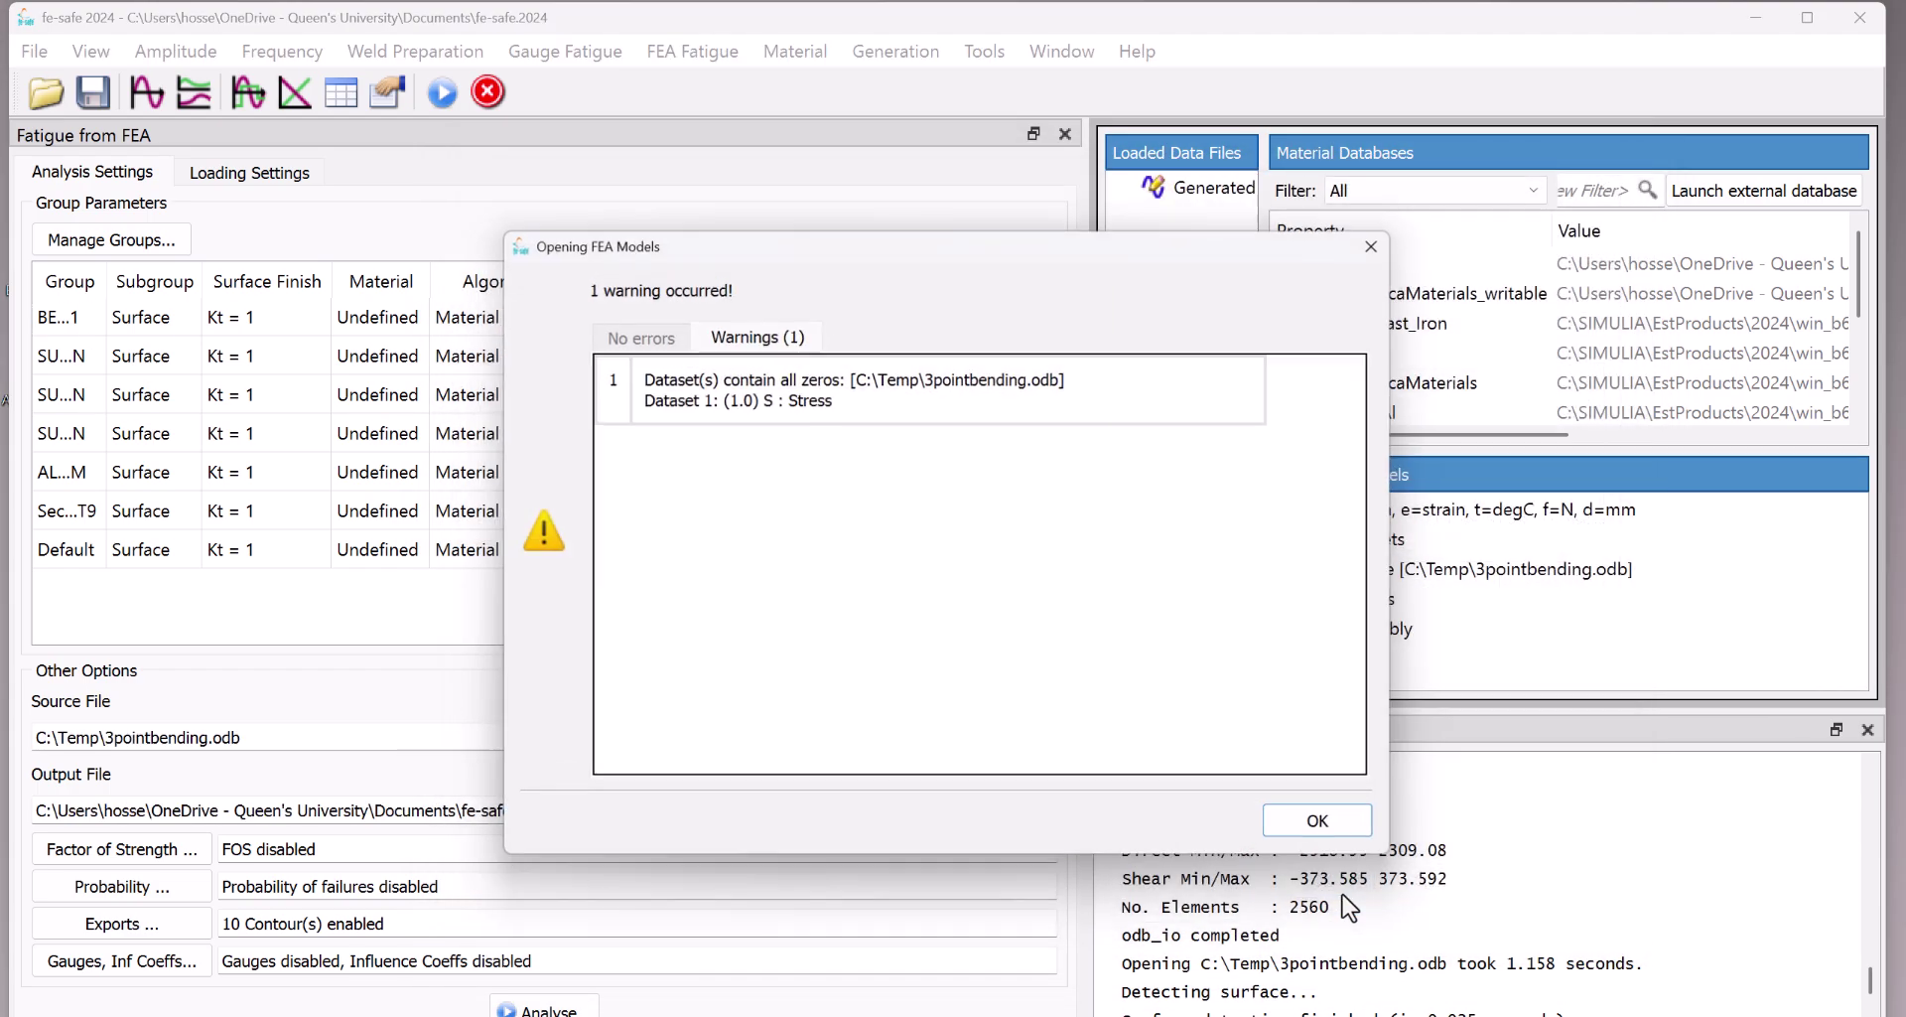
left_click(1322, 824)
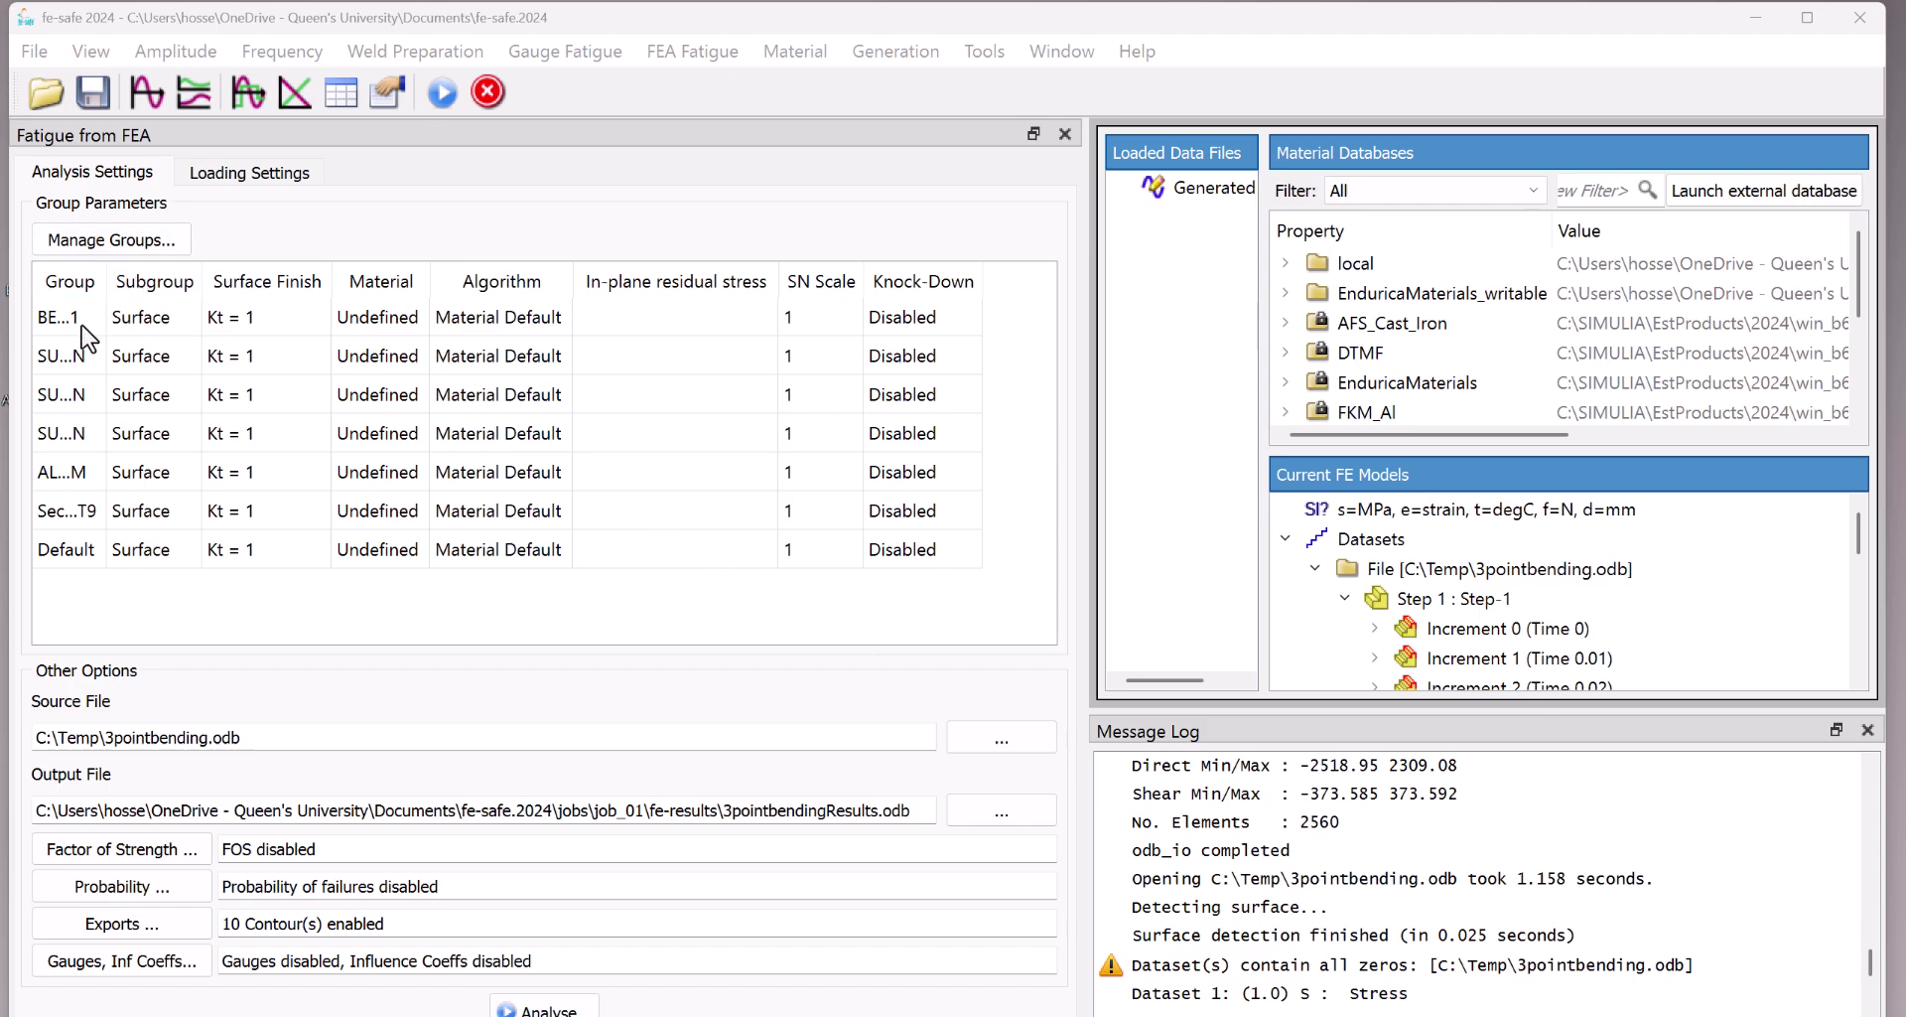
Widen the Group column to show full names and select BEAM-1_SET-1's Material cell.
left_click_drag(106, 280, 149, 281)
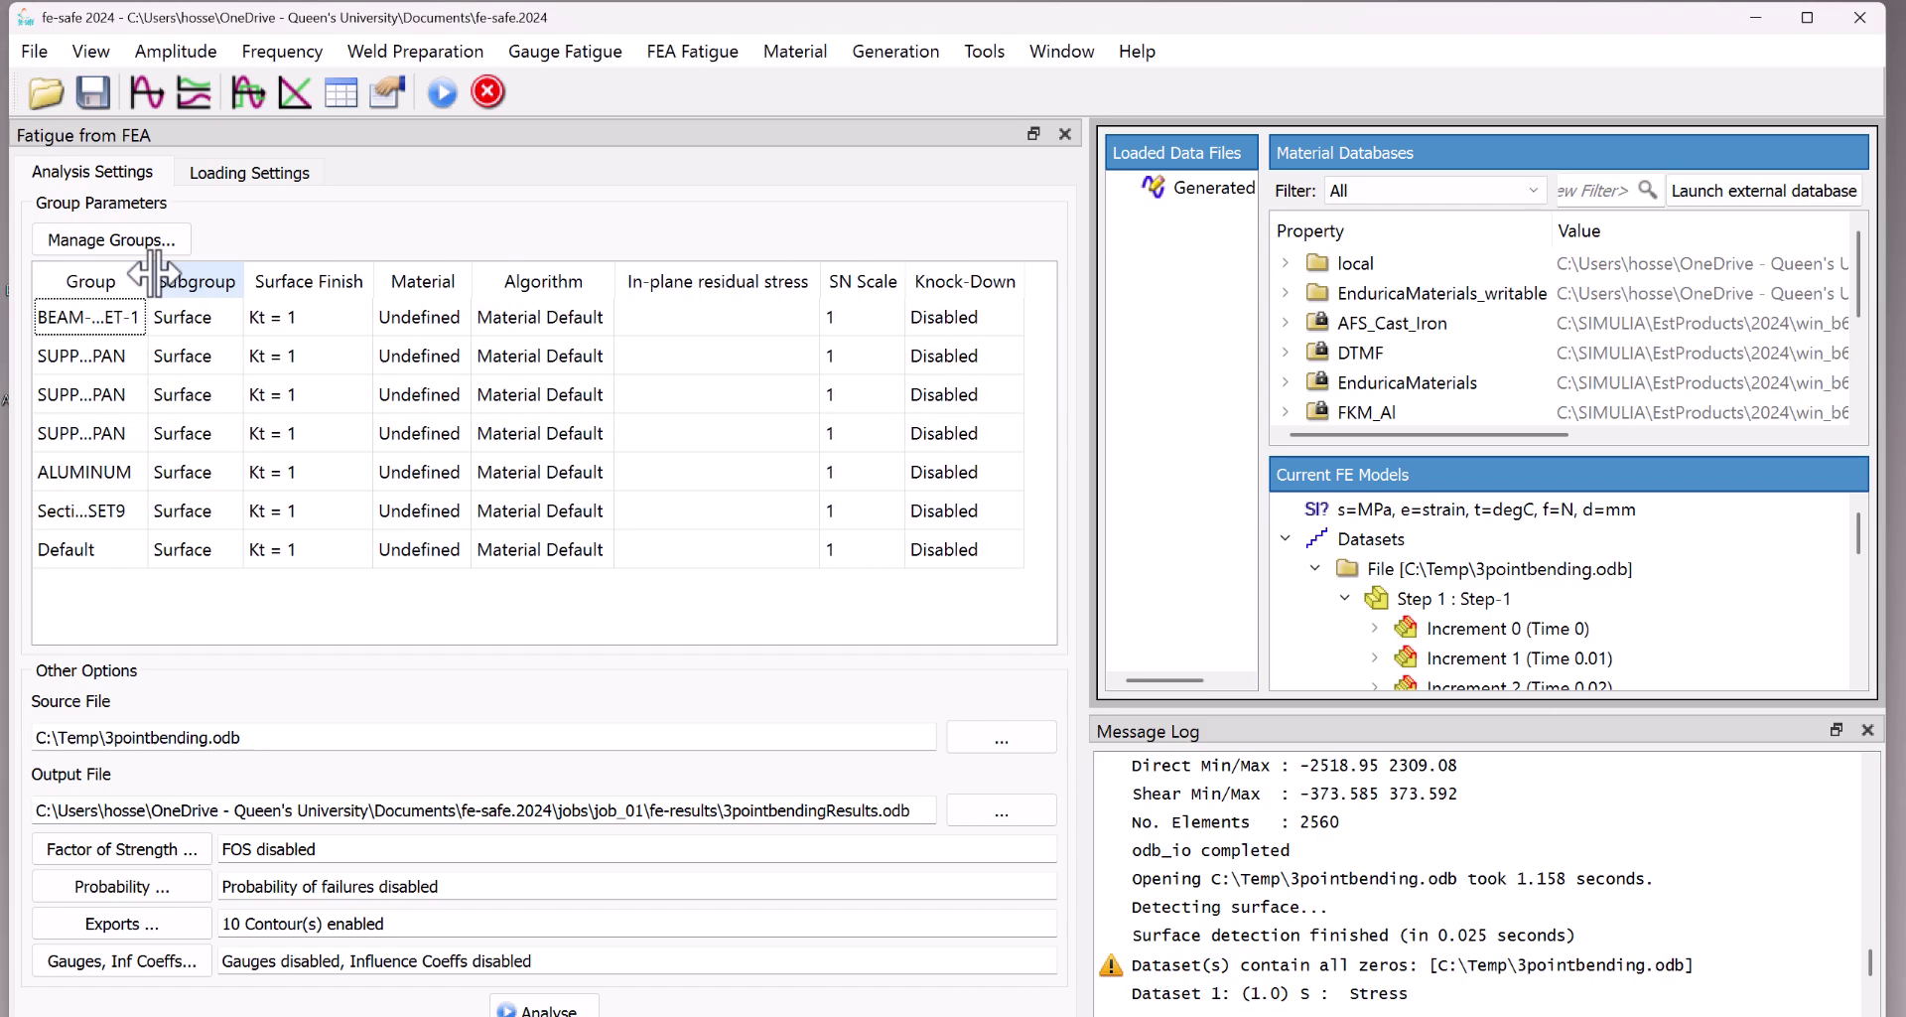
left_click(241, 286)
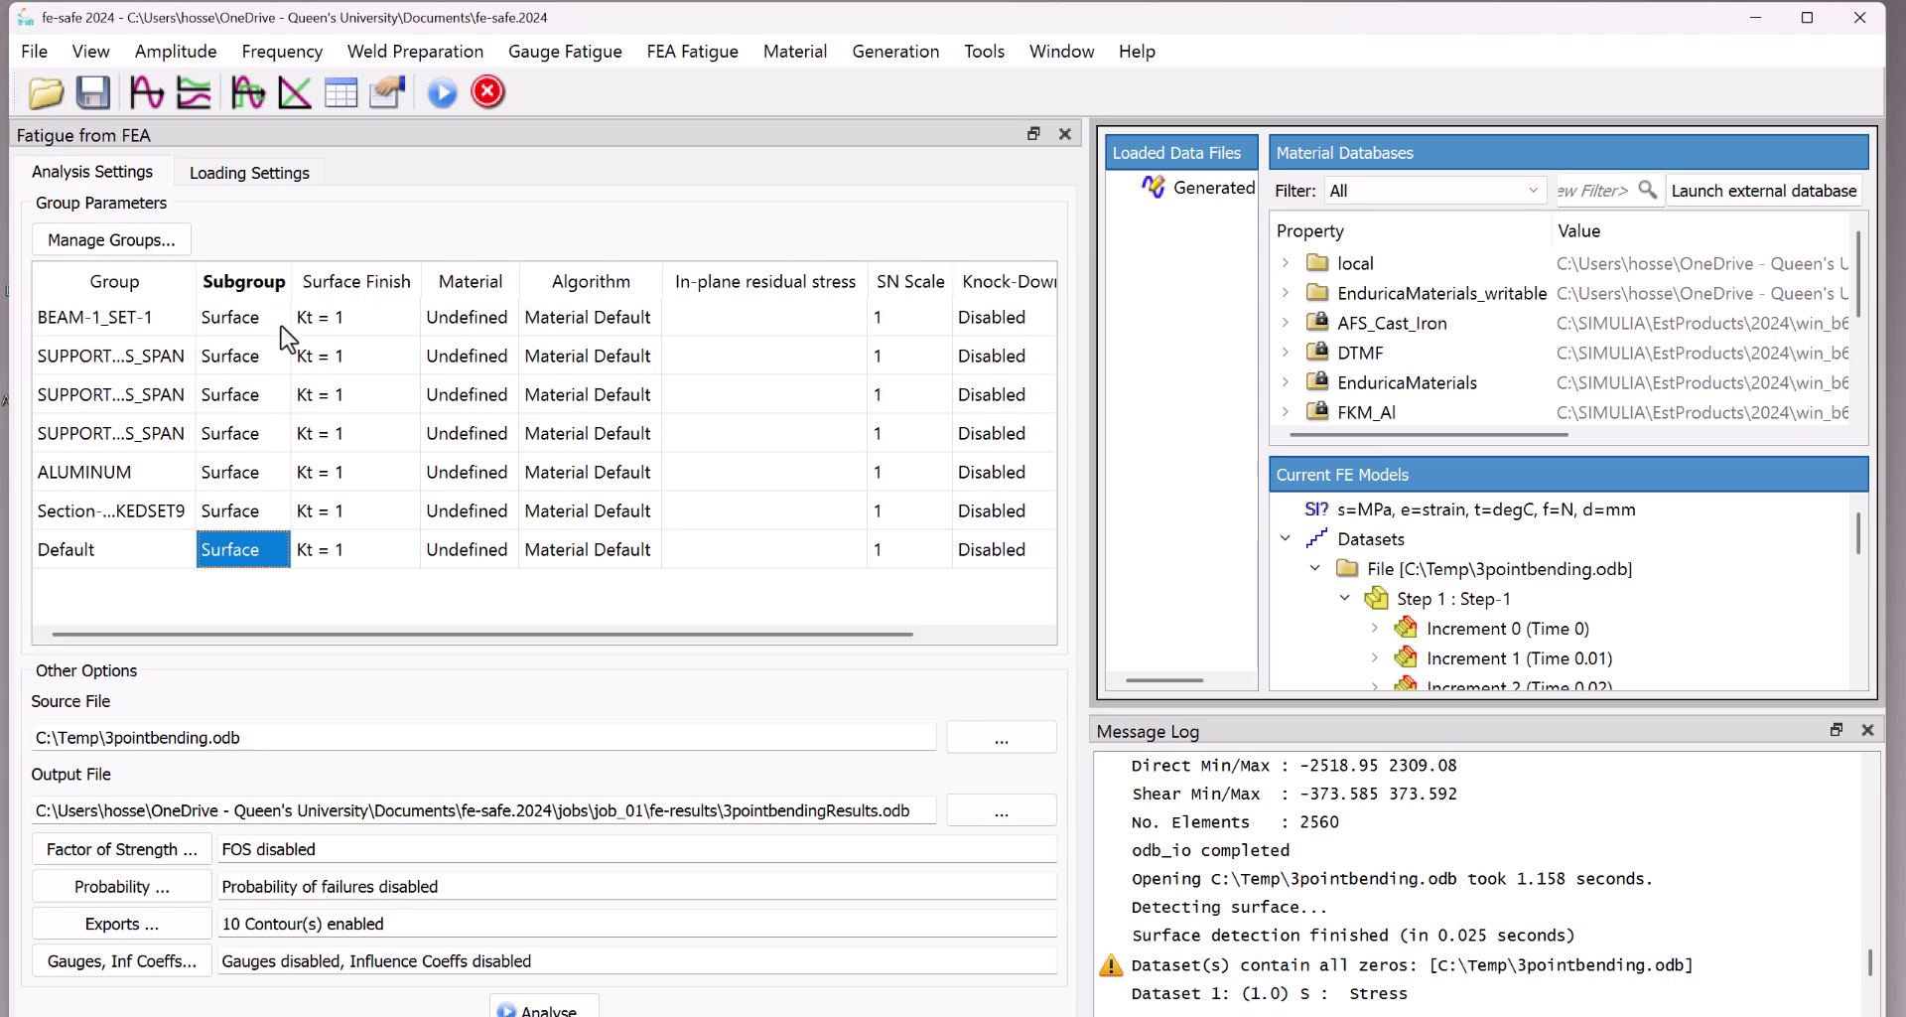
left_click(472, 318)
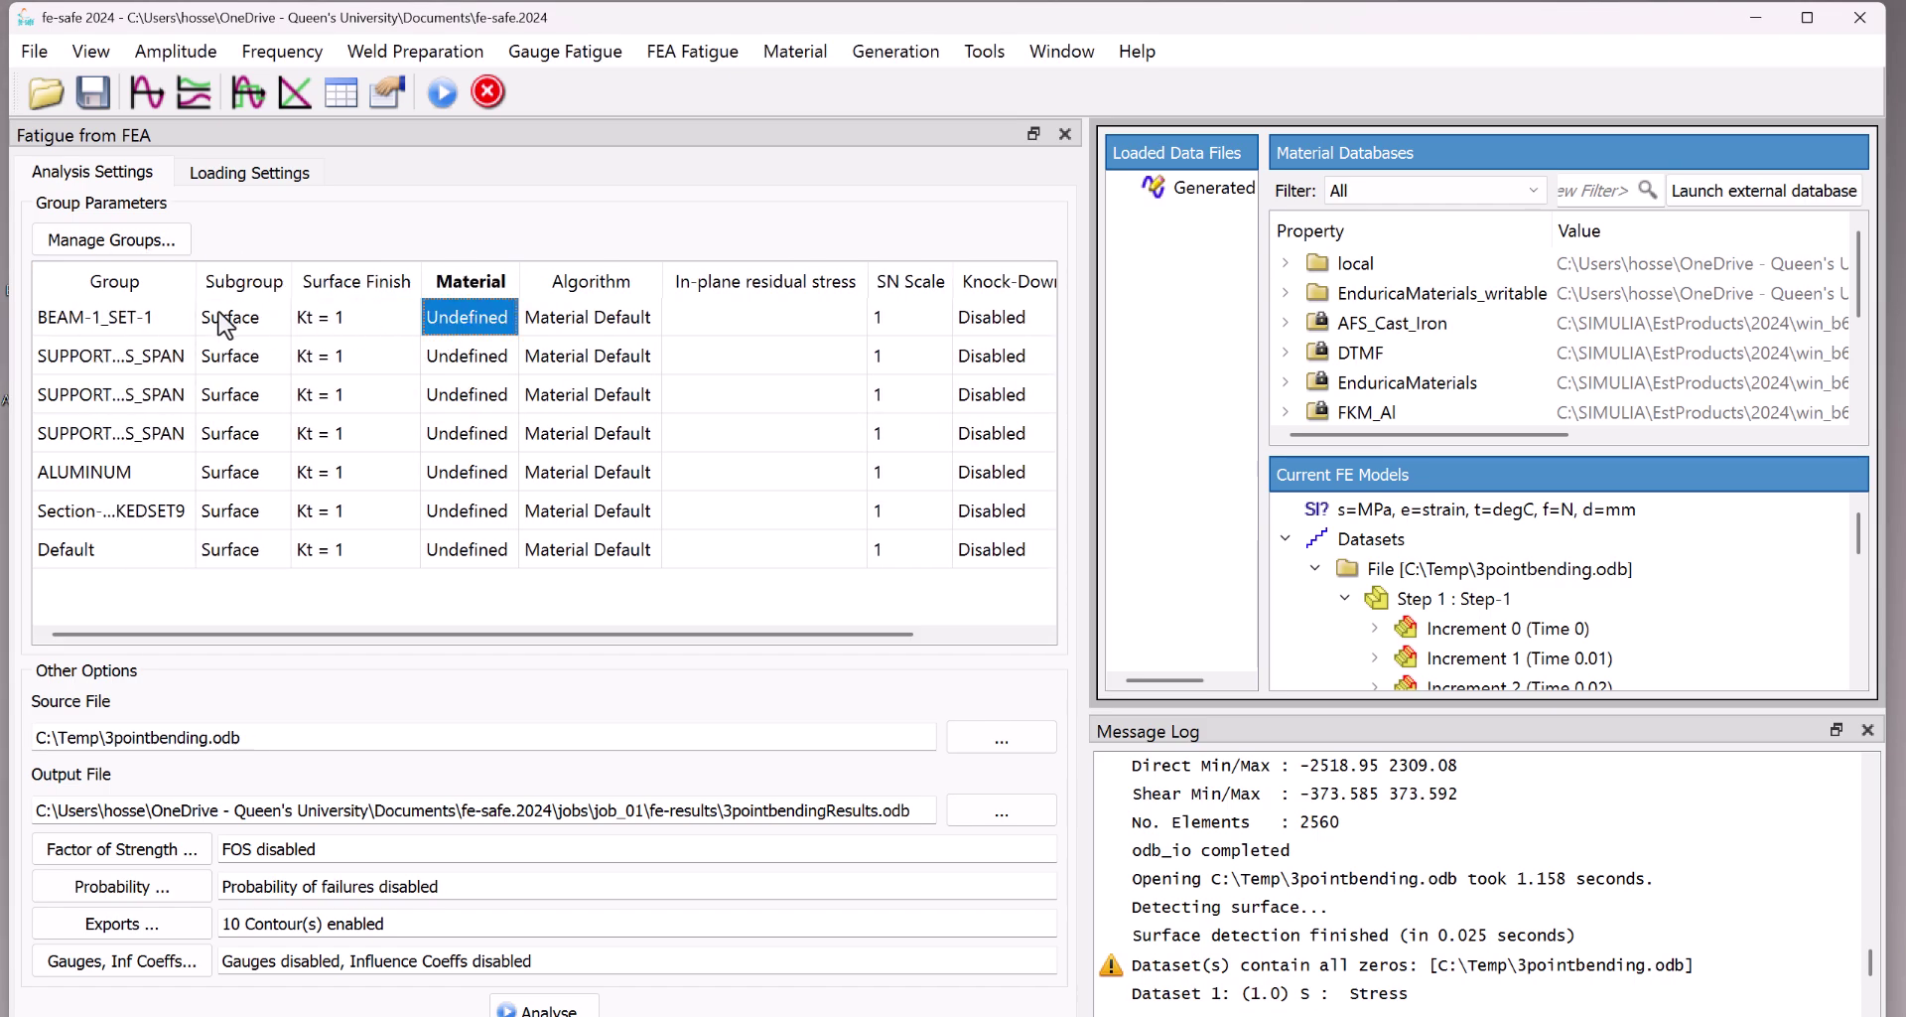
left_click(444, 316)
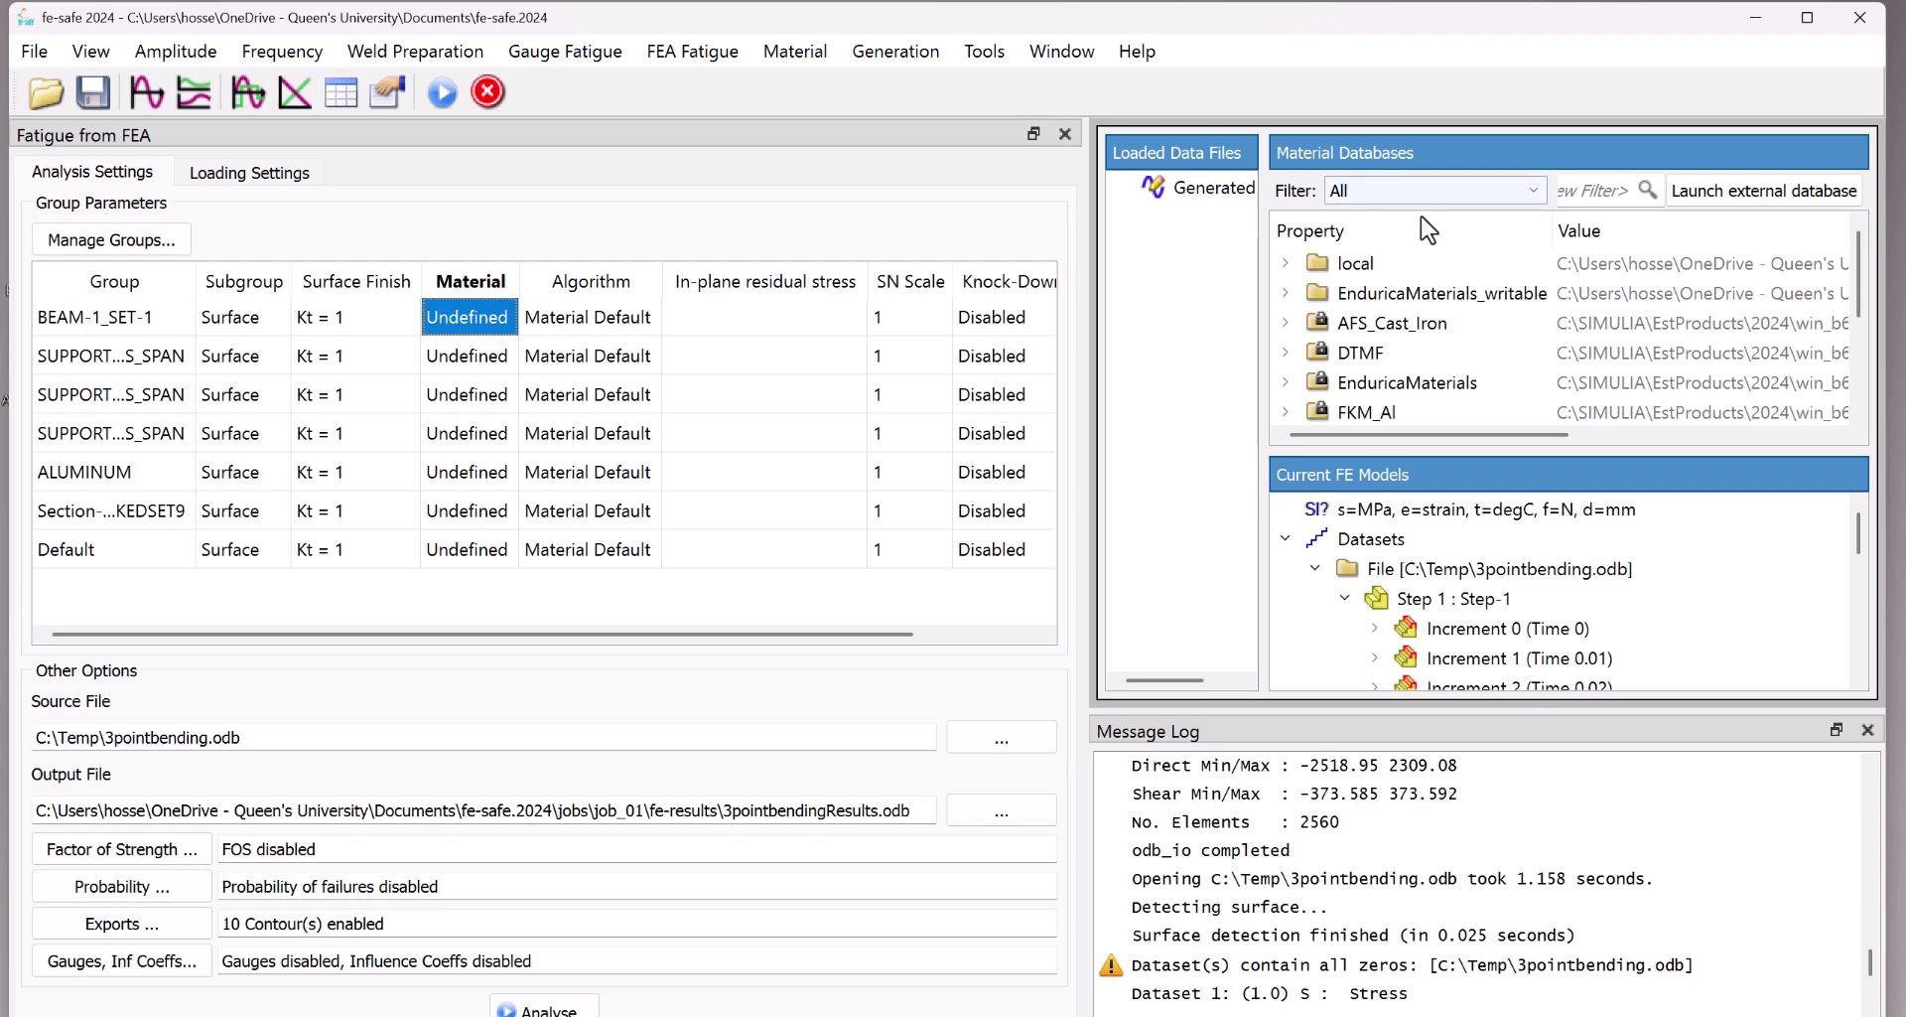
Browse the material databases and expand the verity database.
double_click(1320, 264)
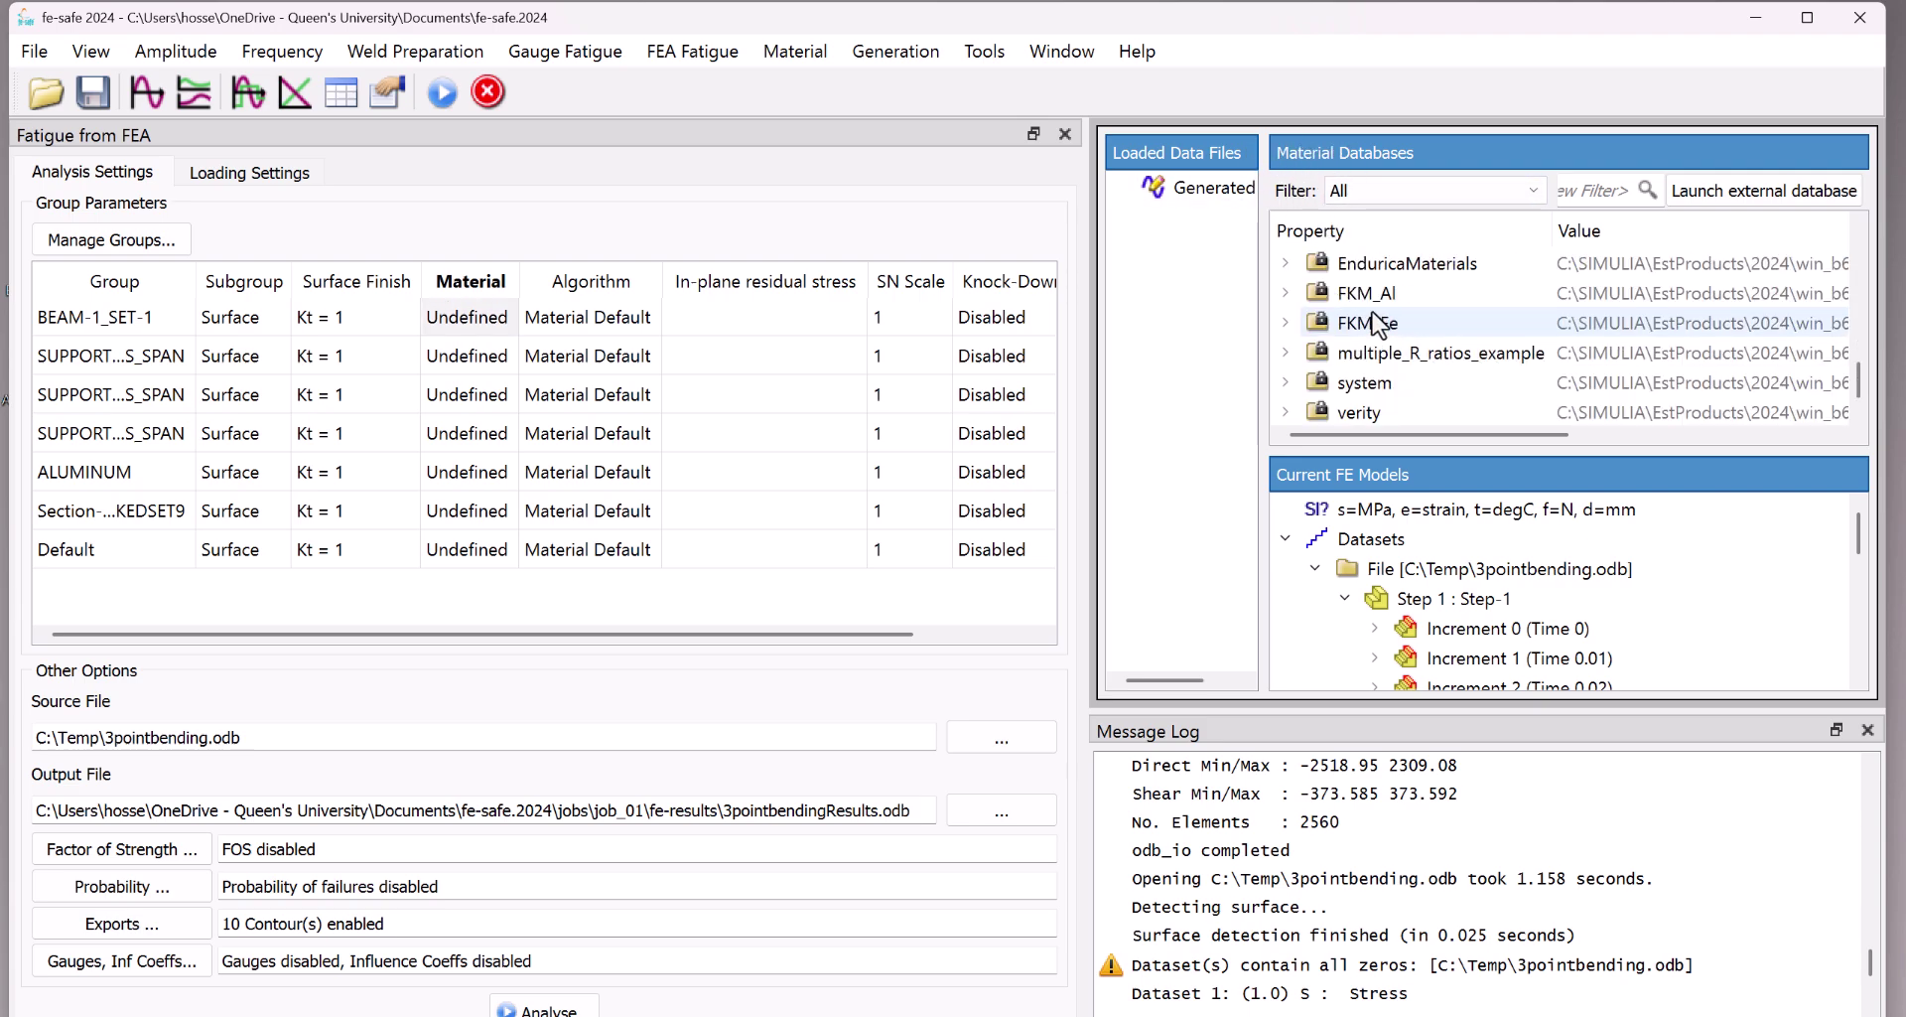
scroll(1350, 308, "down", 1)
scroll(1347, 323, "up", 1)
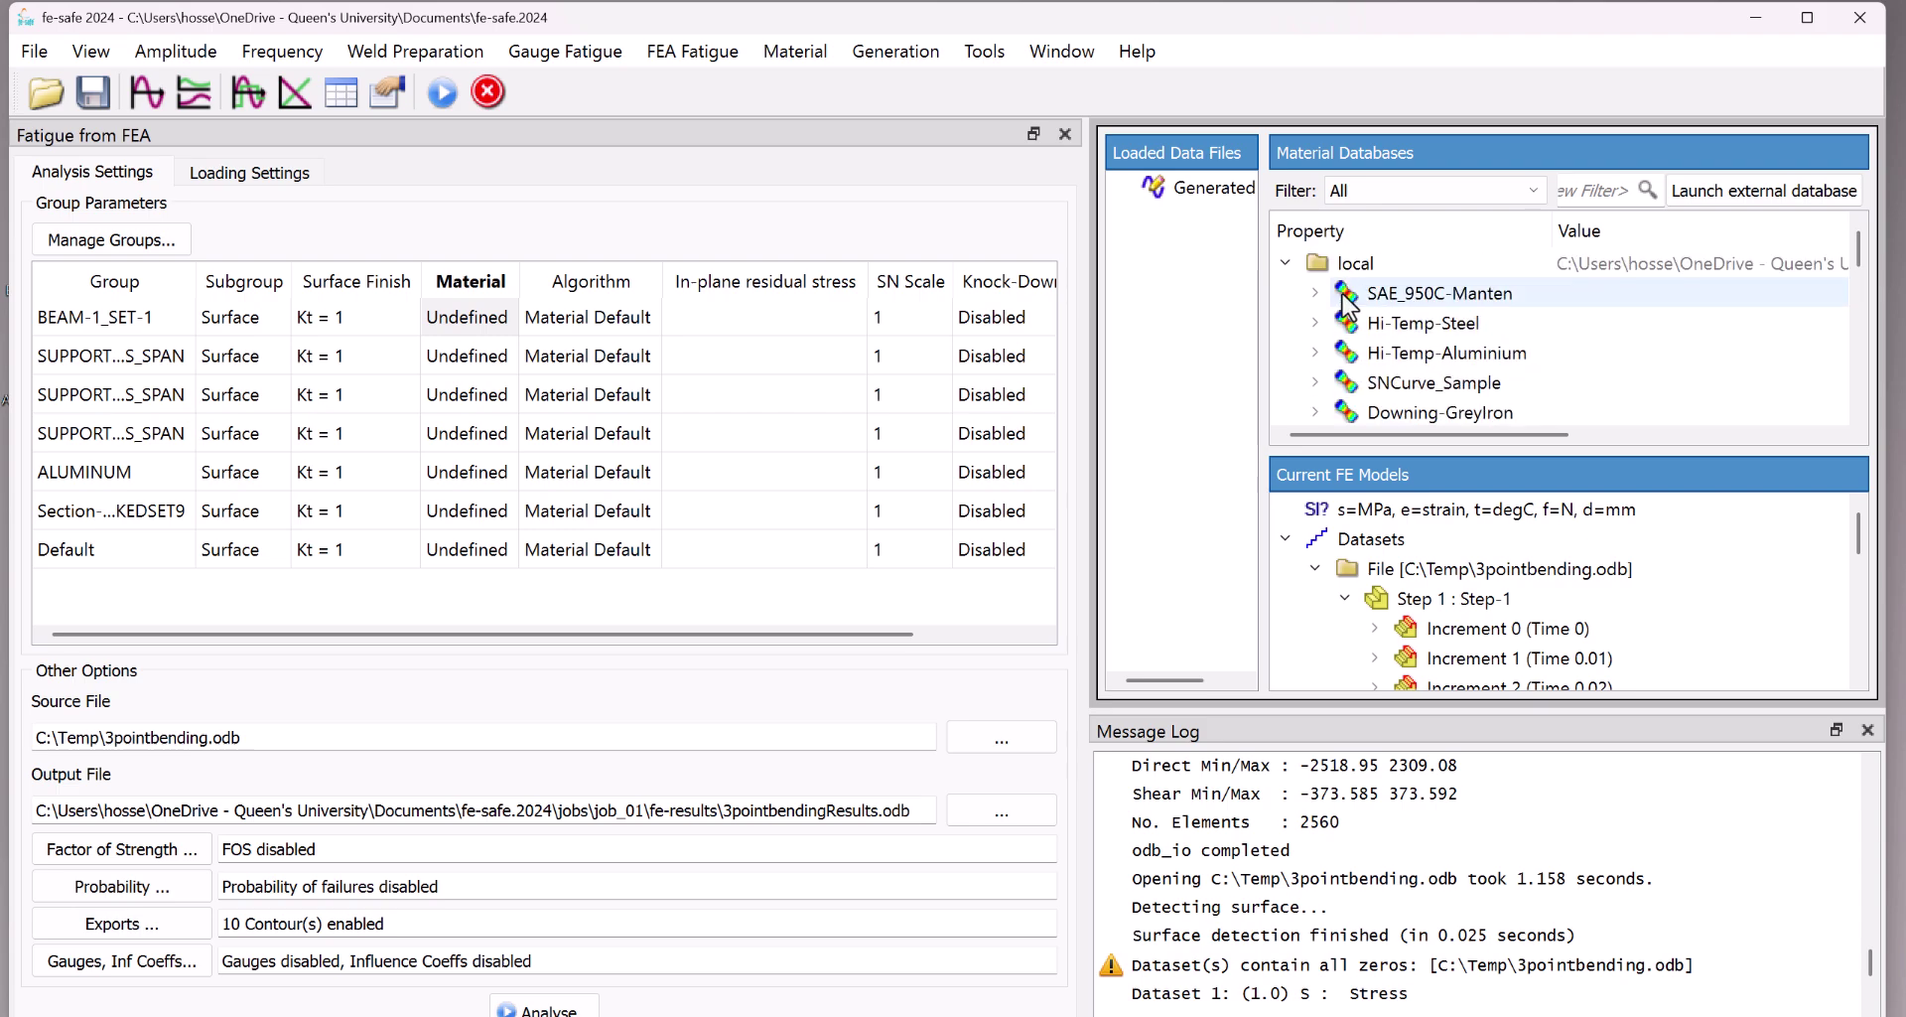
left_click(1287, 266)
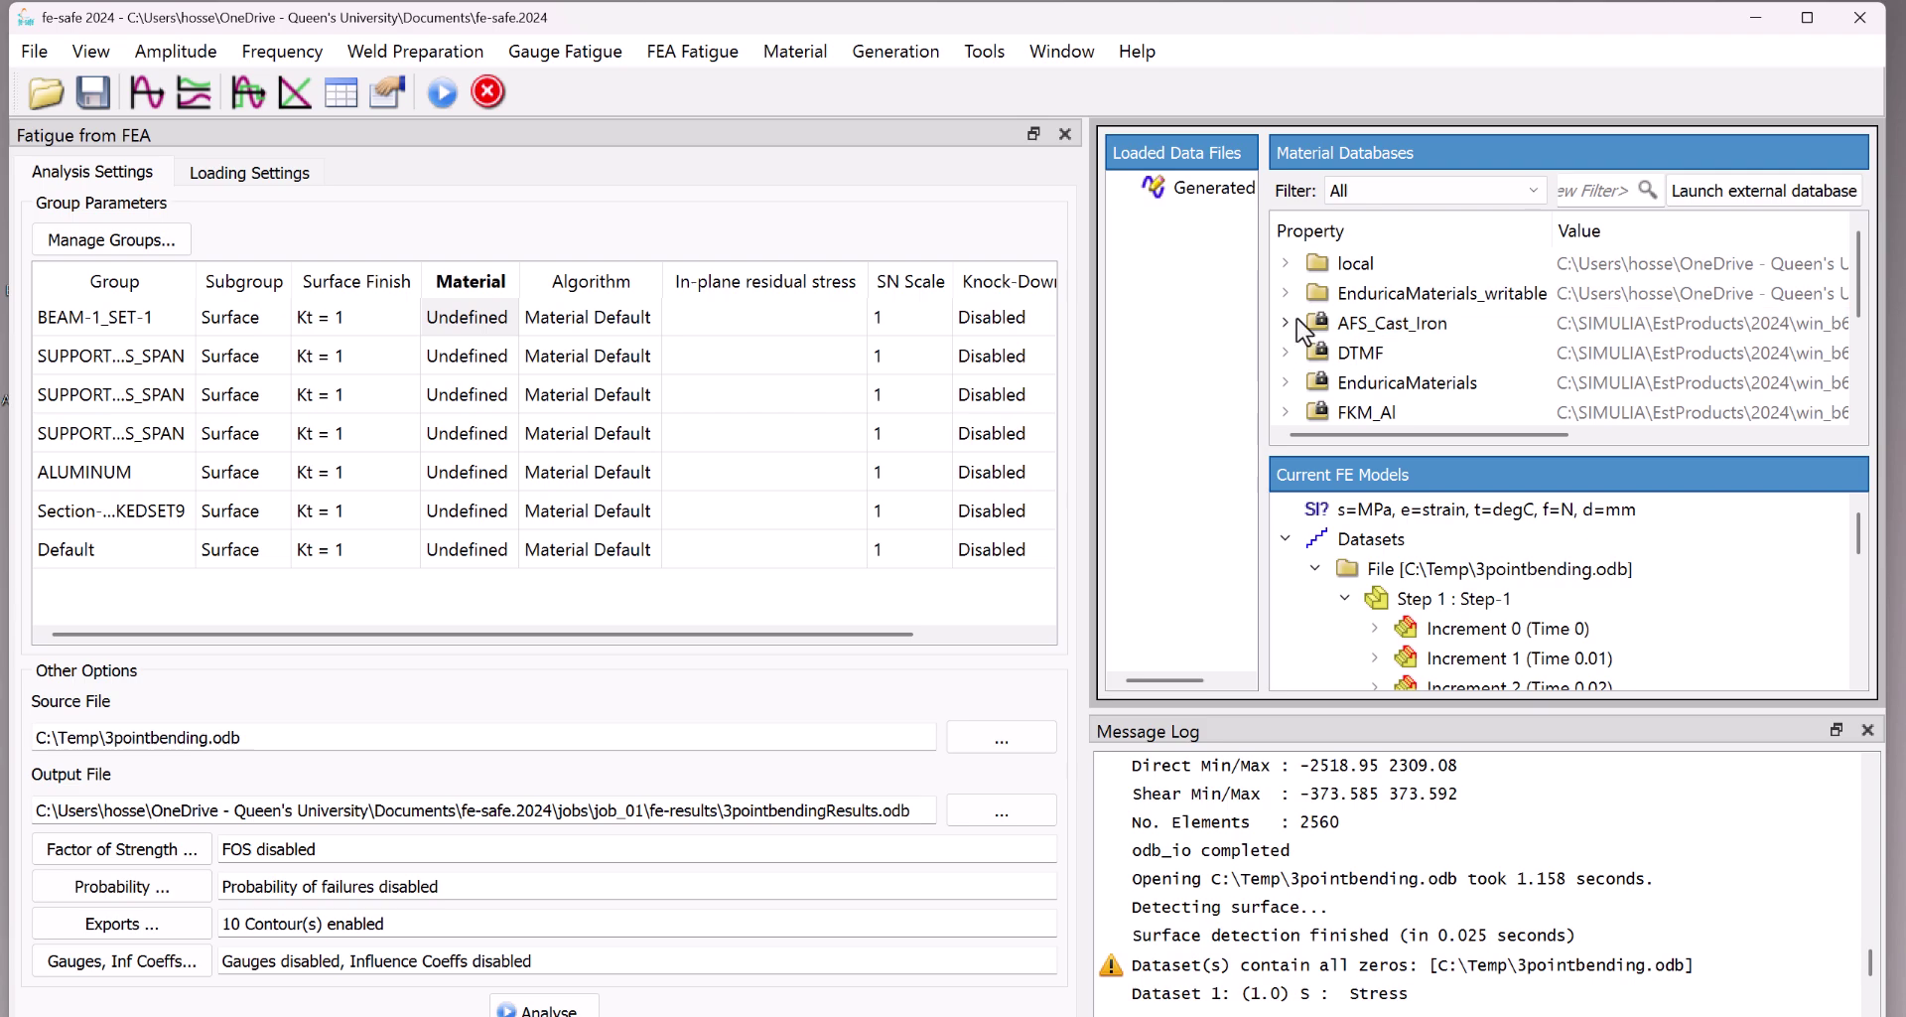
scroll(1304, 331, "down", 2)
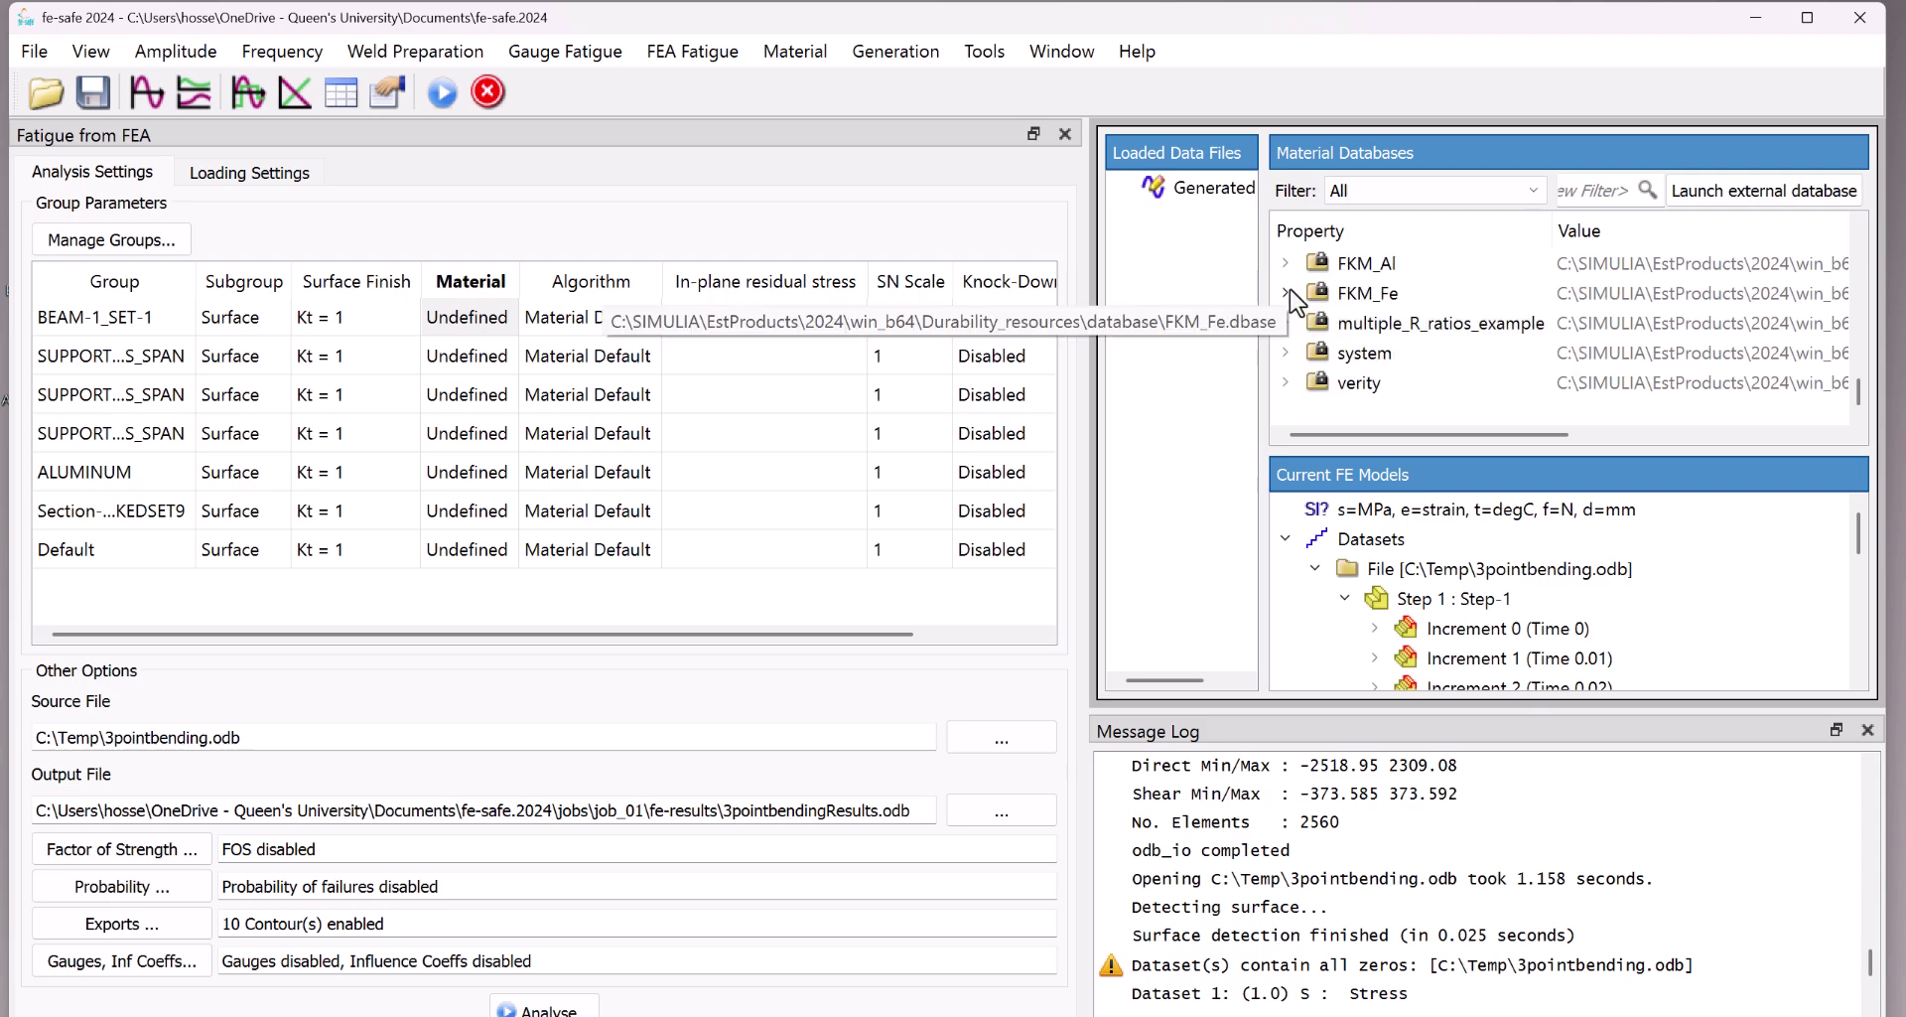
left_click(1288, 294)
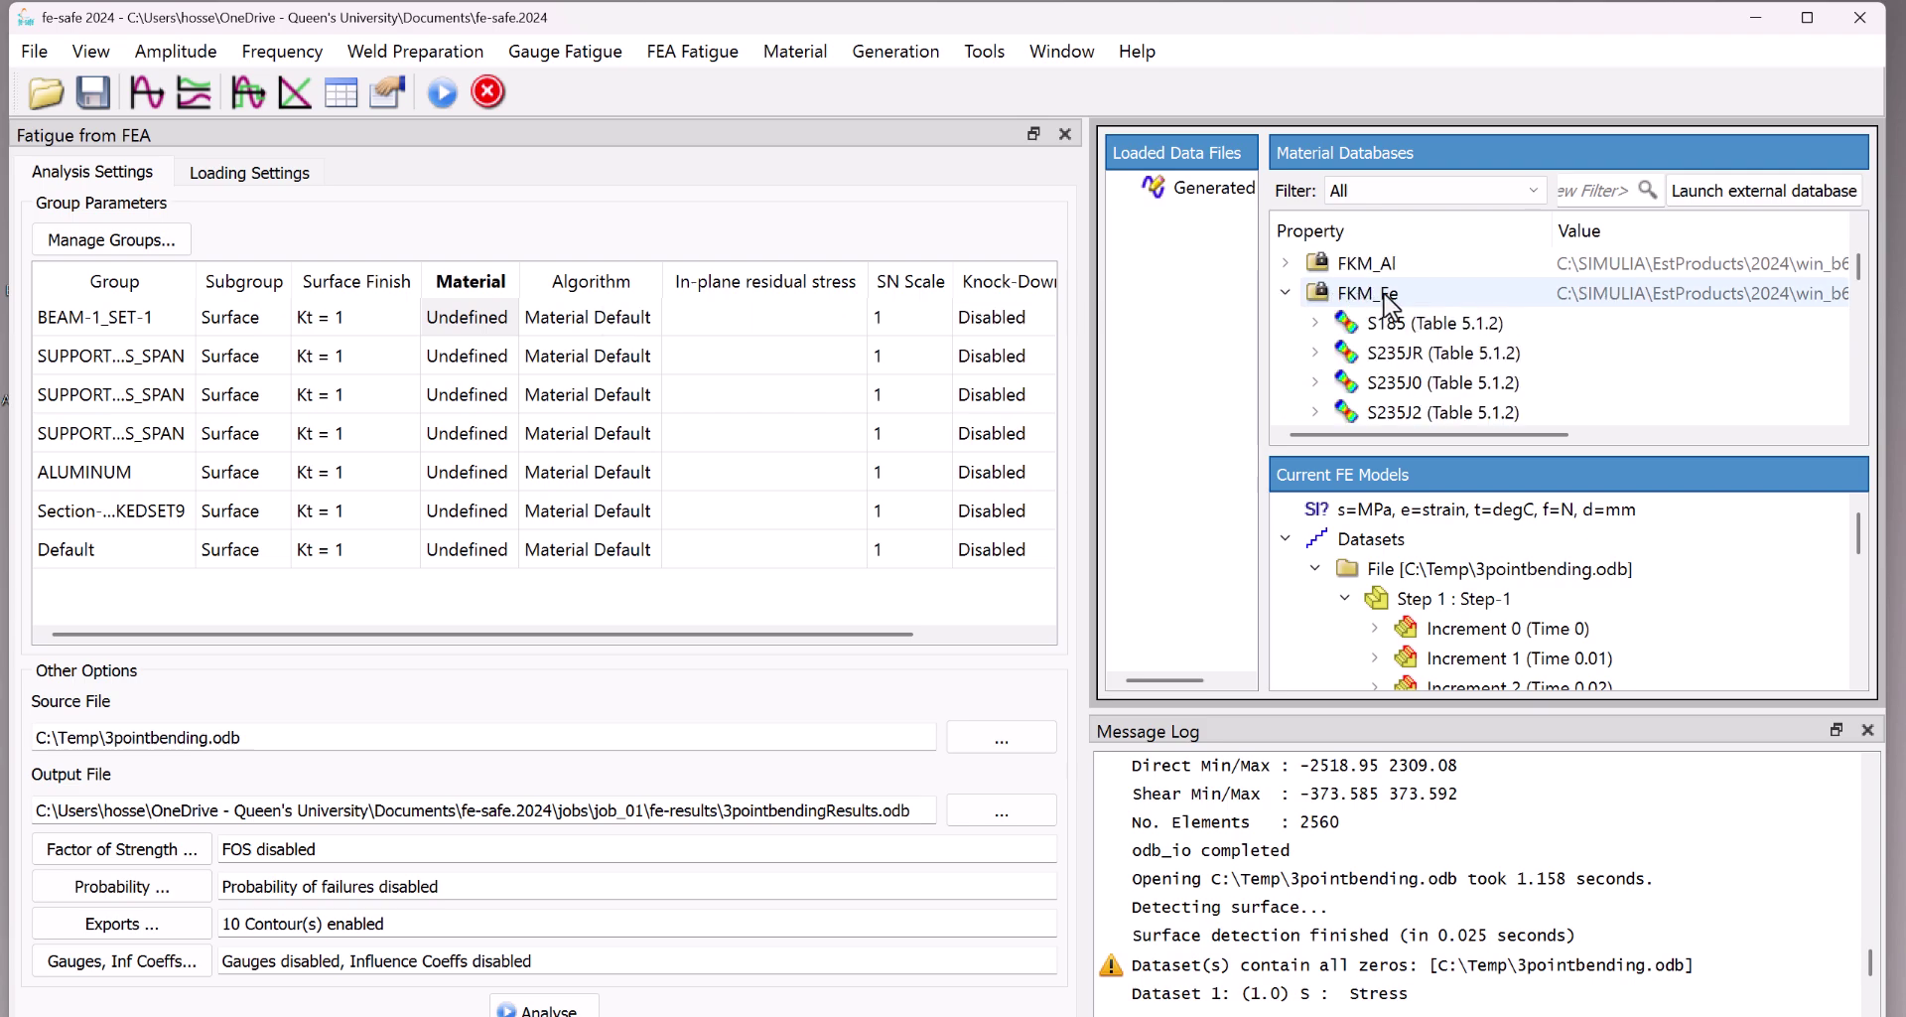
scroll(1395, 332, "down", 10)
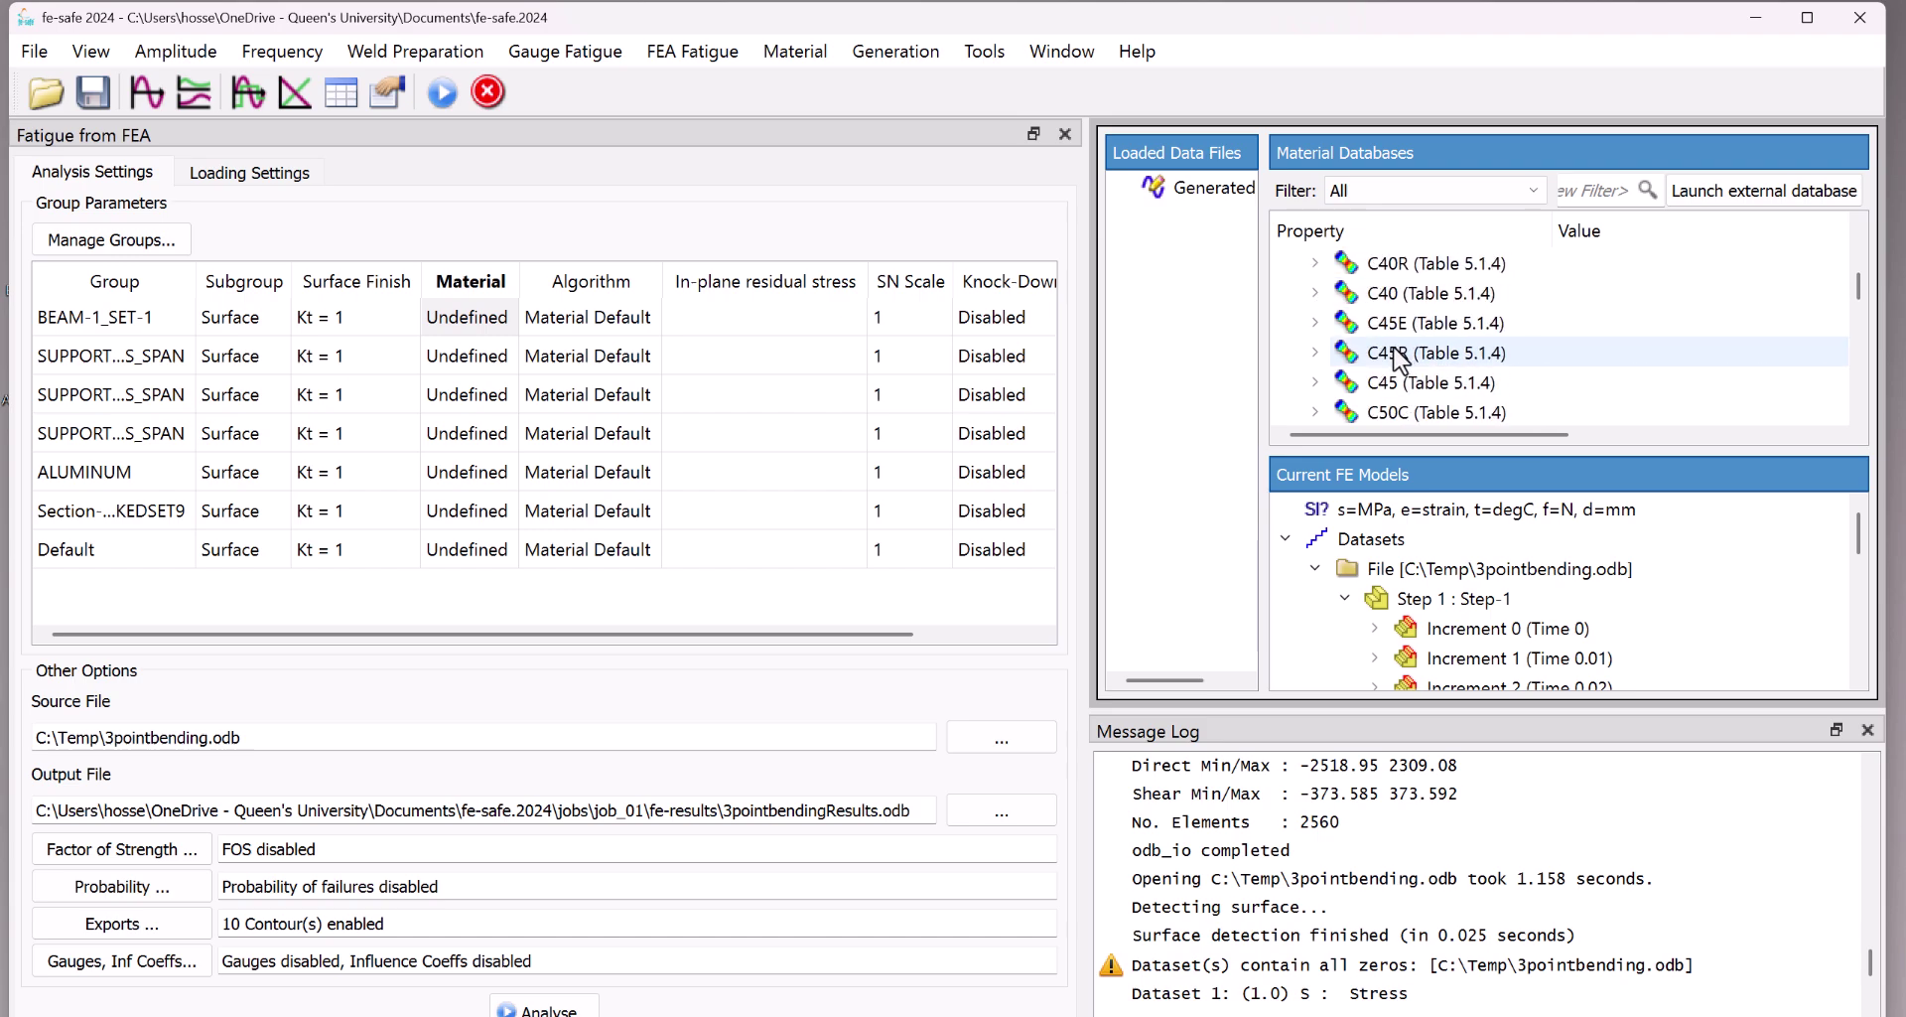
scroll(1370, 372, "down", 8)
left_click(1286, 383)
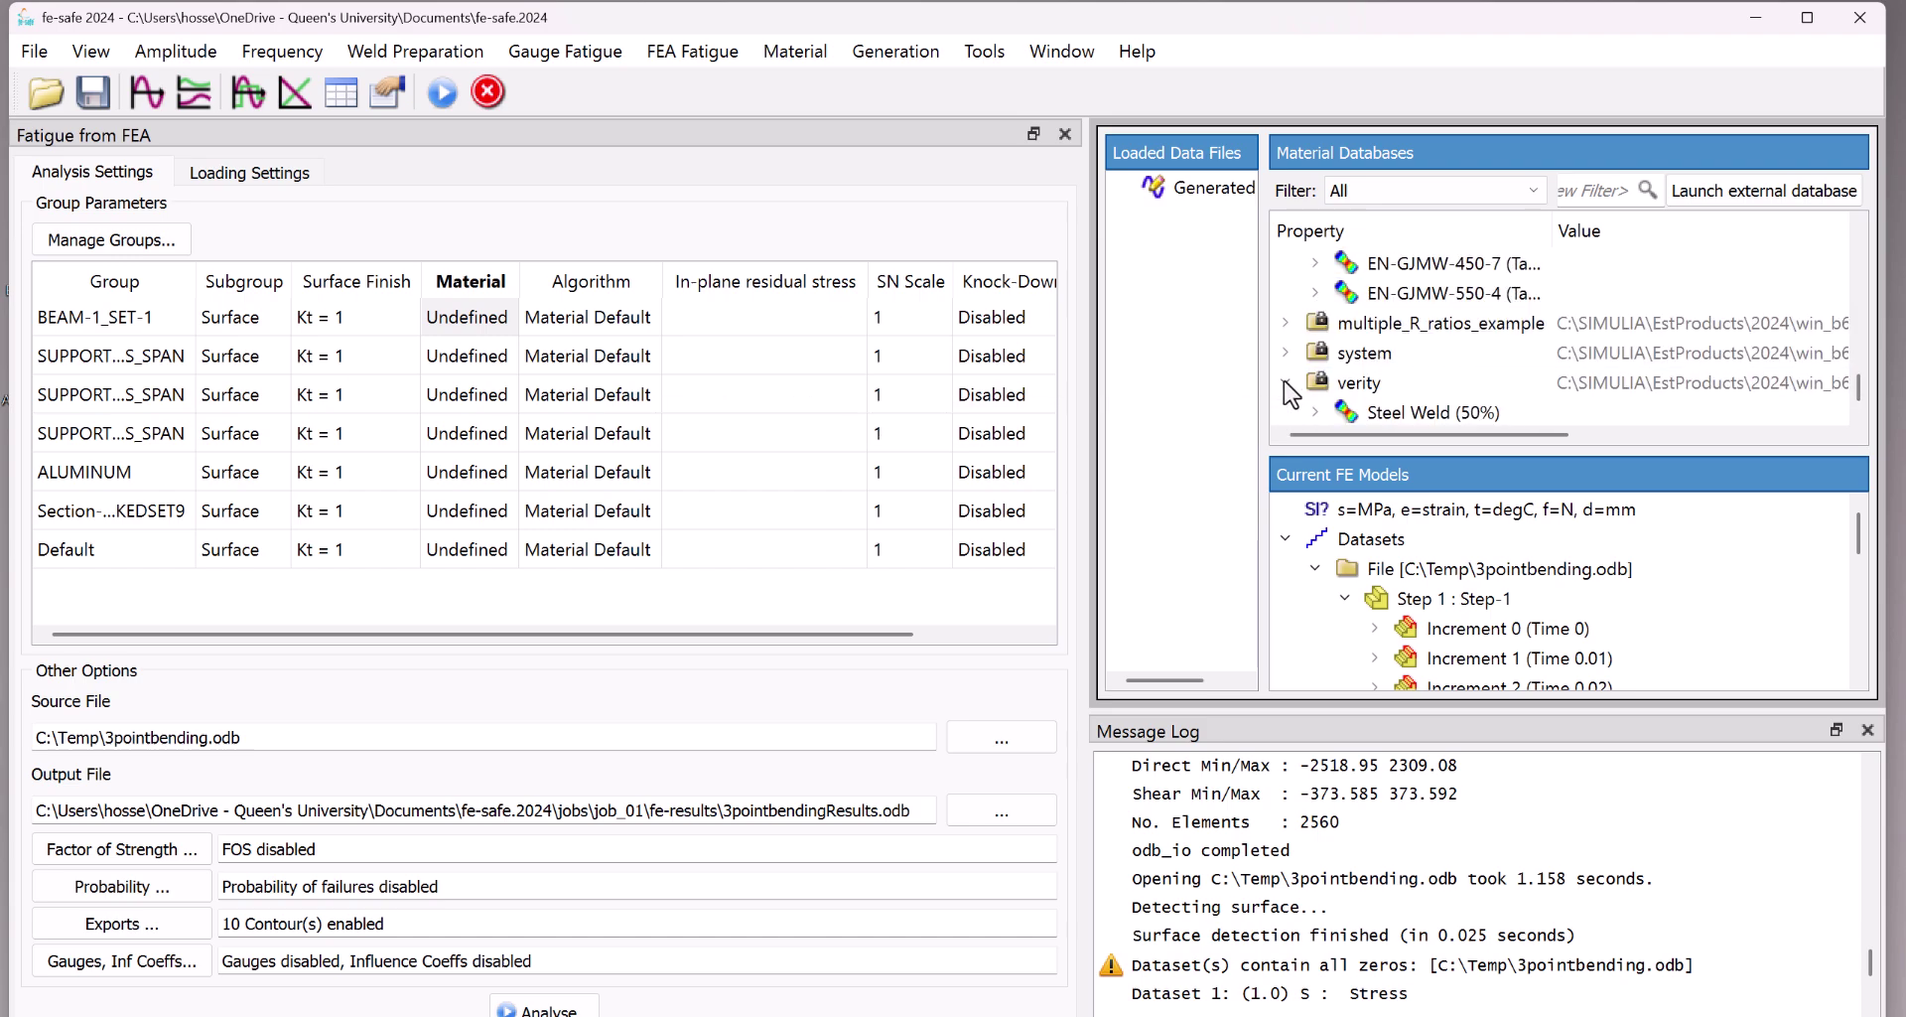
scroll(1290, 394, "down", 2)
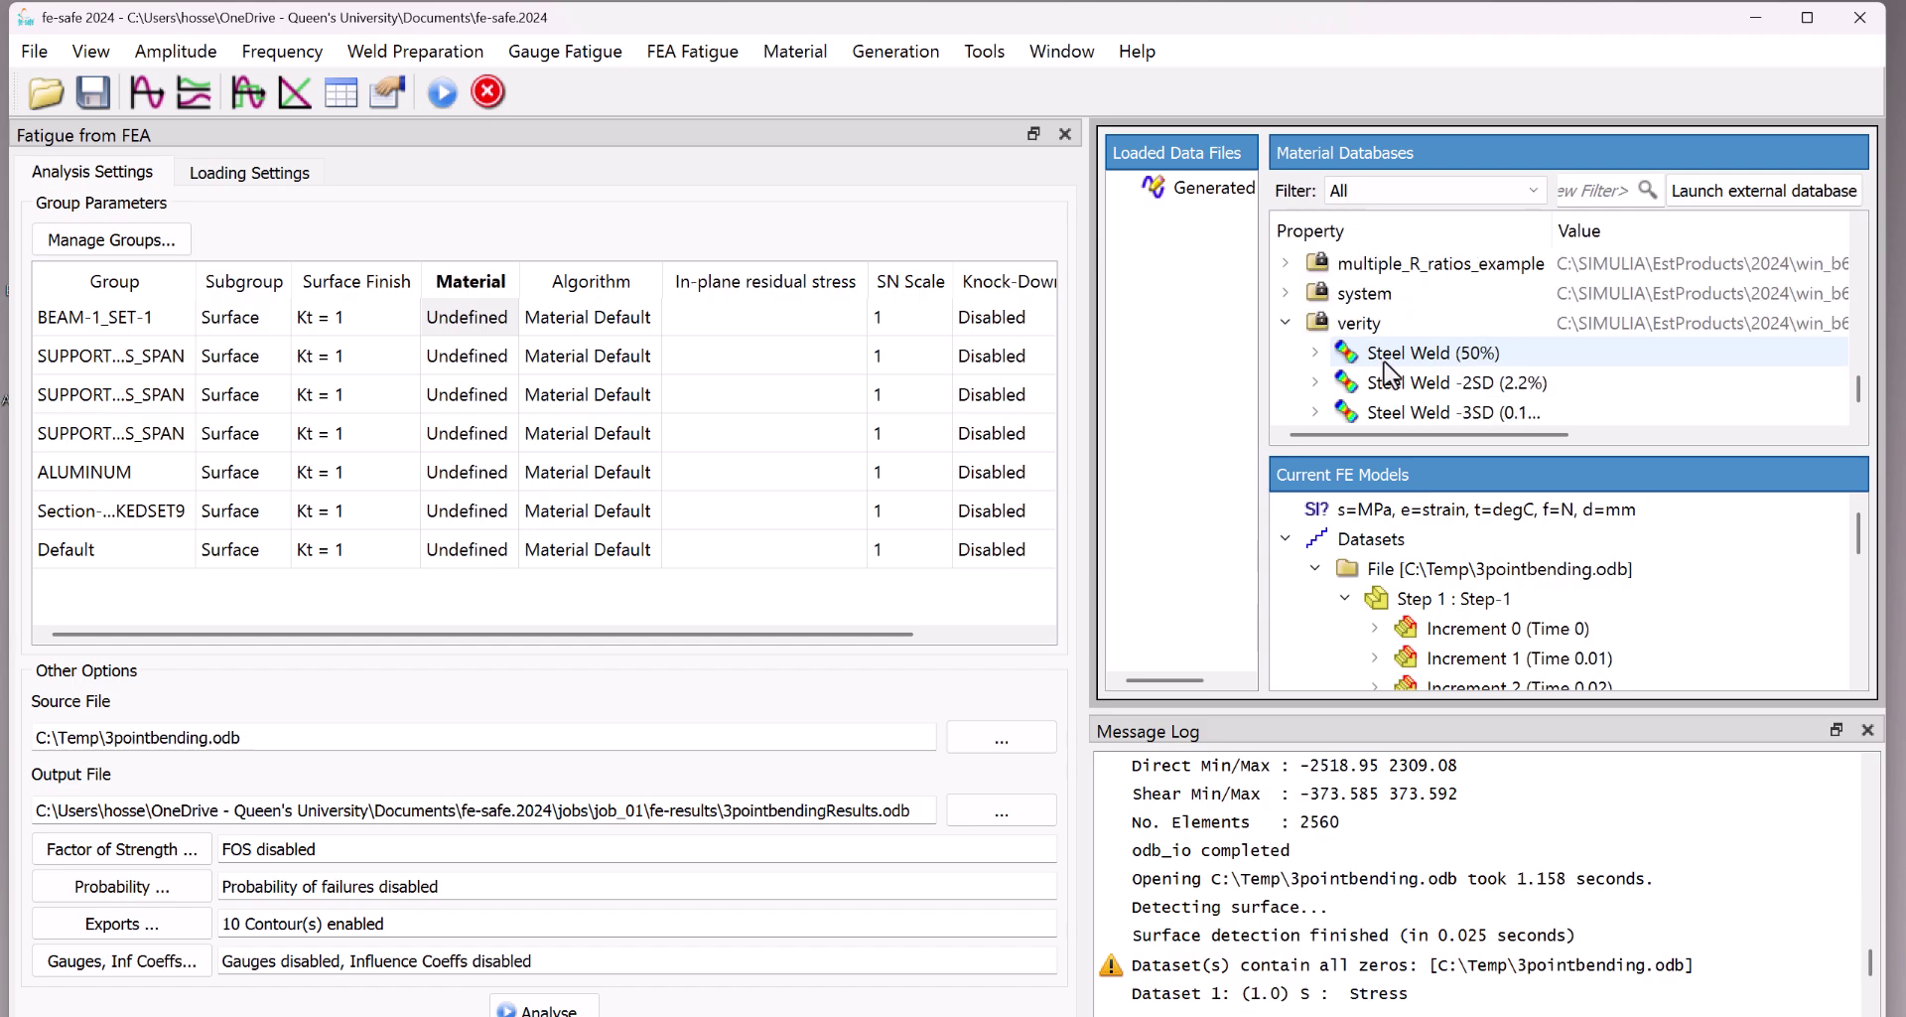
scroll(1410, 362, "down", 2)
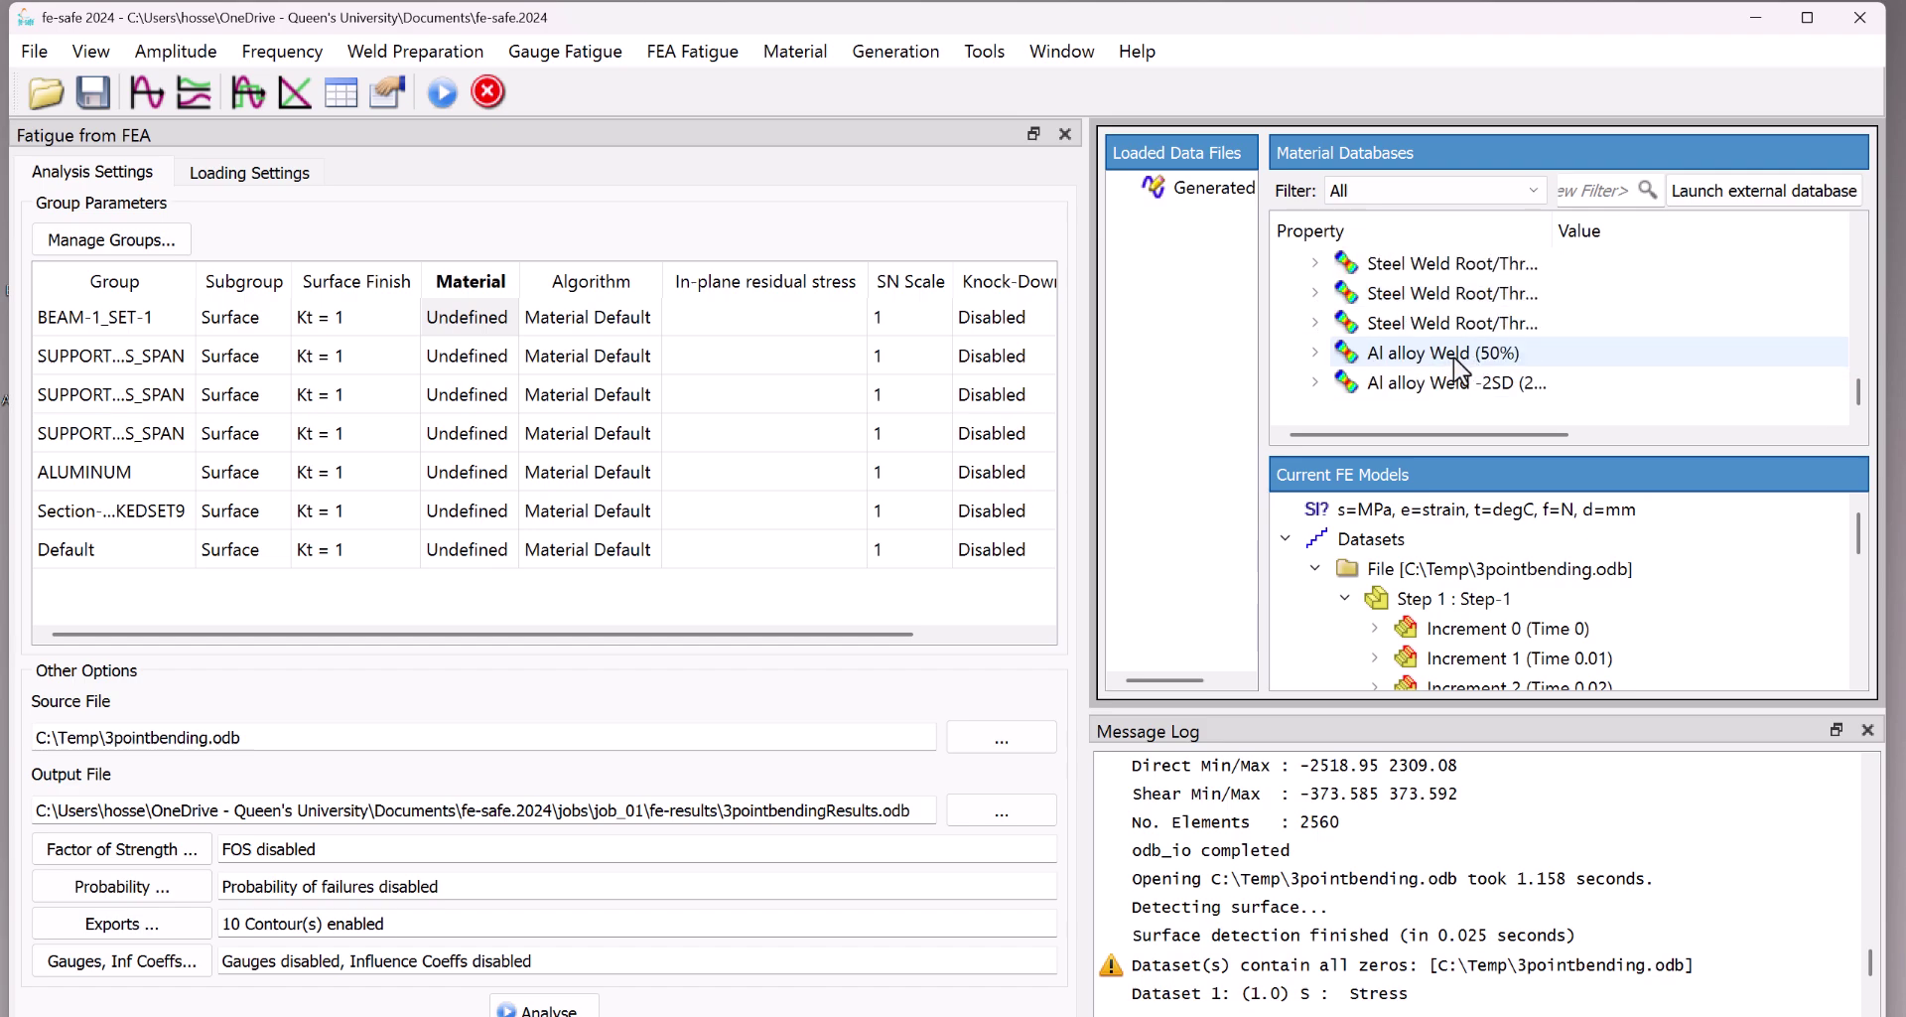
scroll(1445, 365, "up", 4)
scroll(1444, 366, "down", 4)
Assign Steel Weld -3SD (0.12%) to BEAM-1_SET-1 and confirm the material change.
left_click(1449, 323)
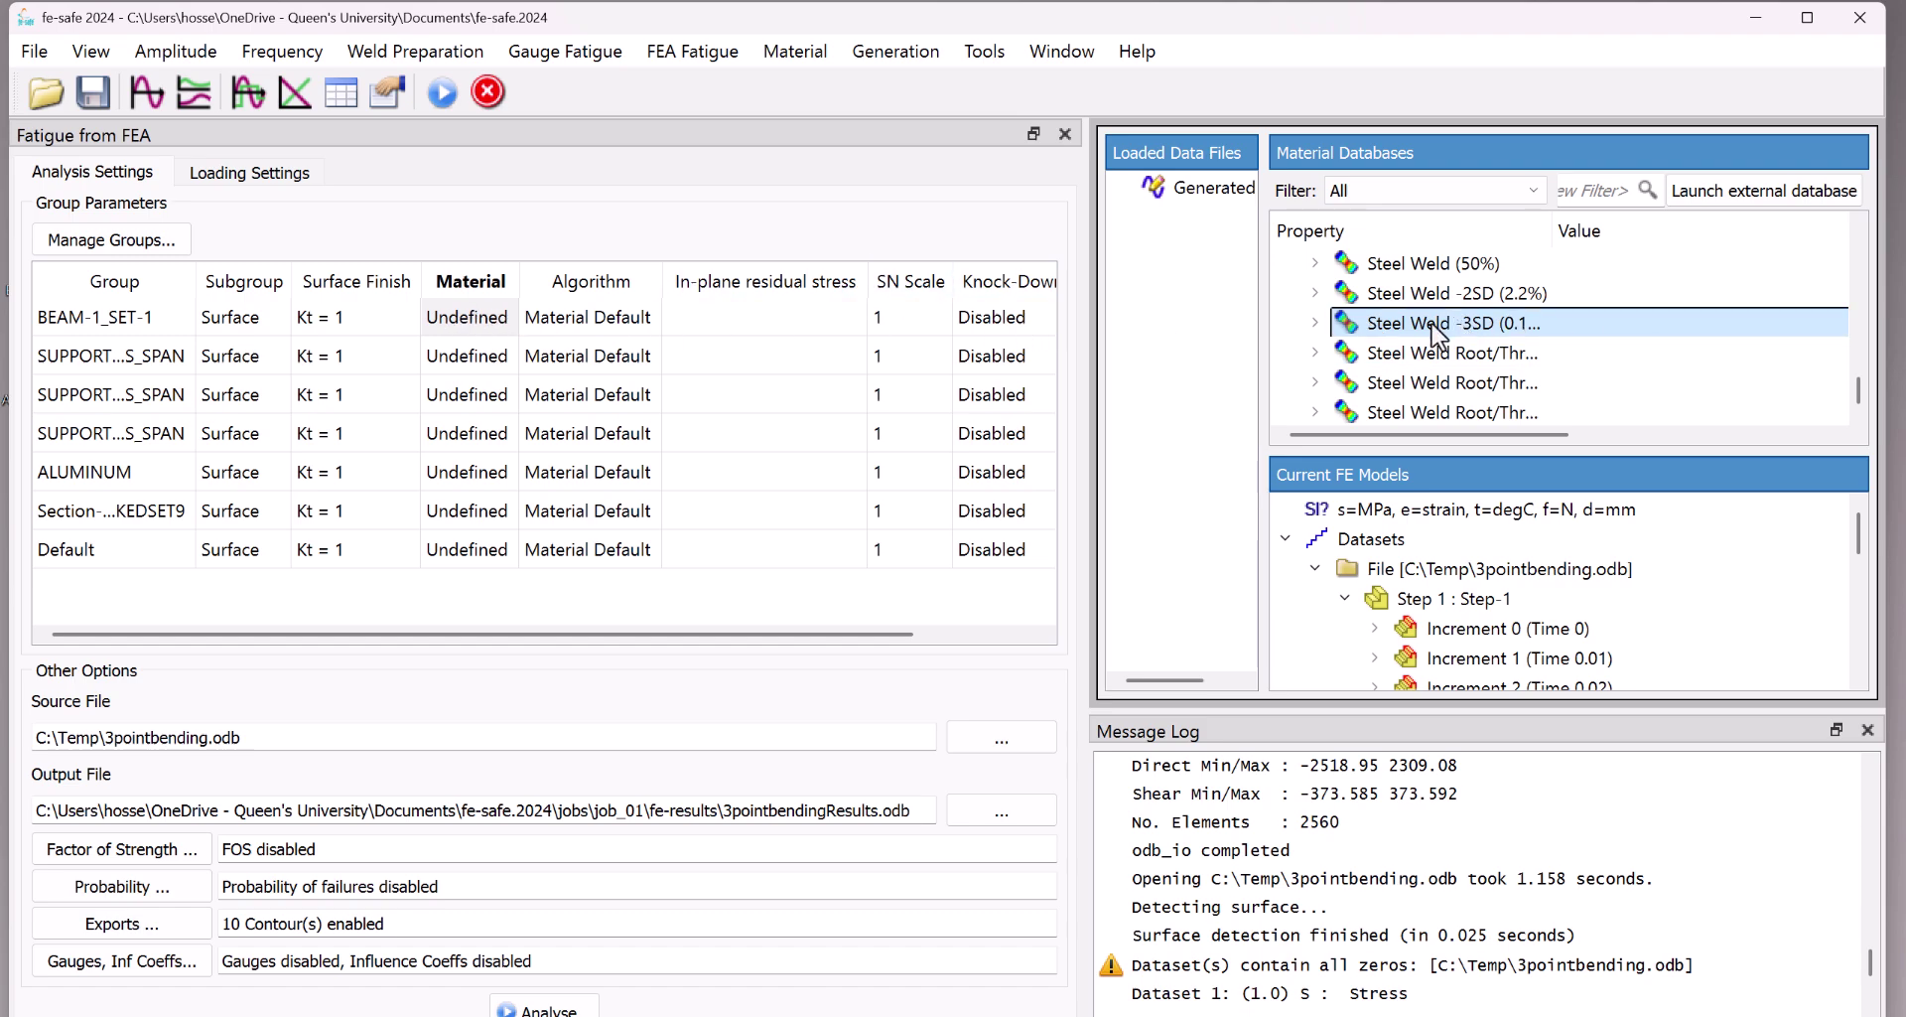
double_click(491, 320)
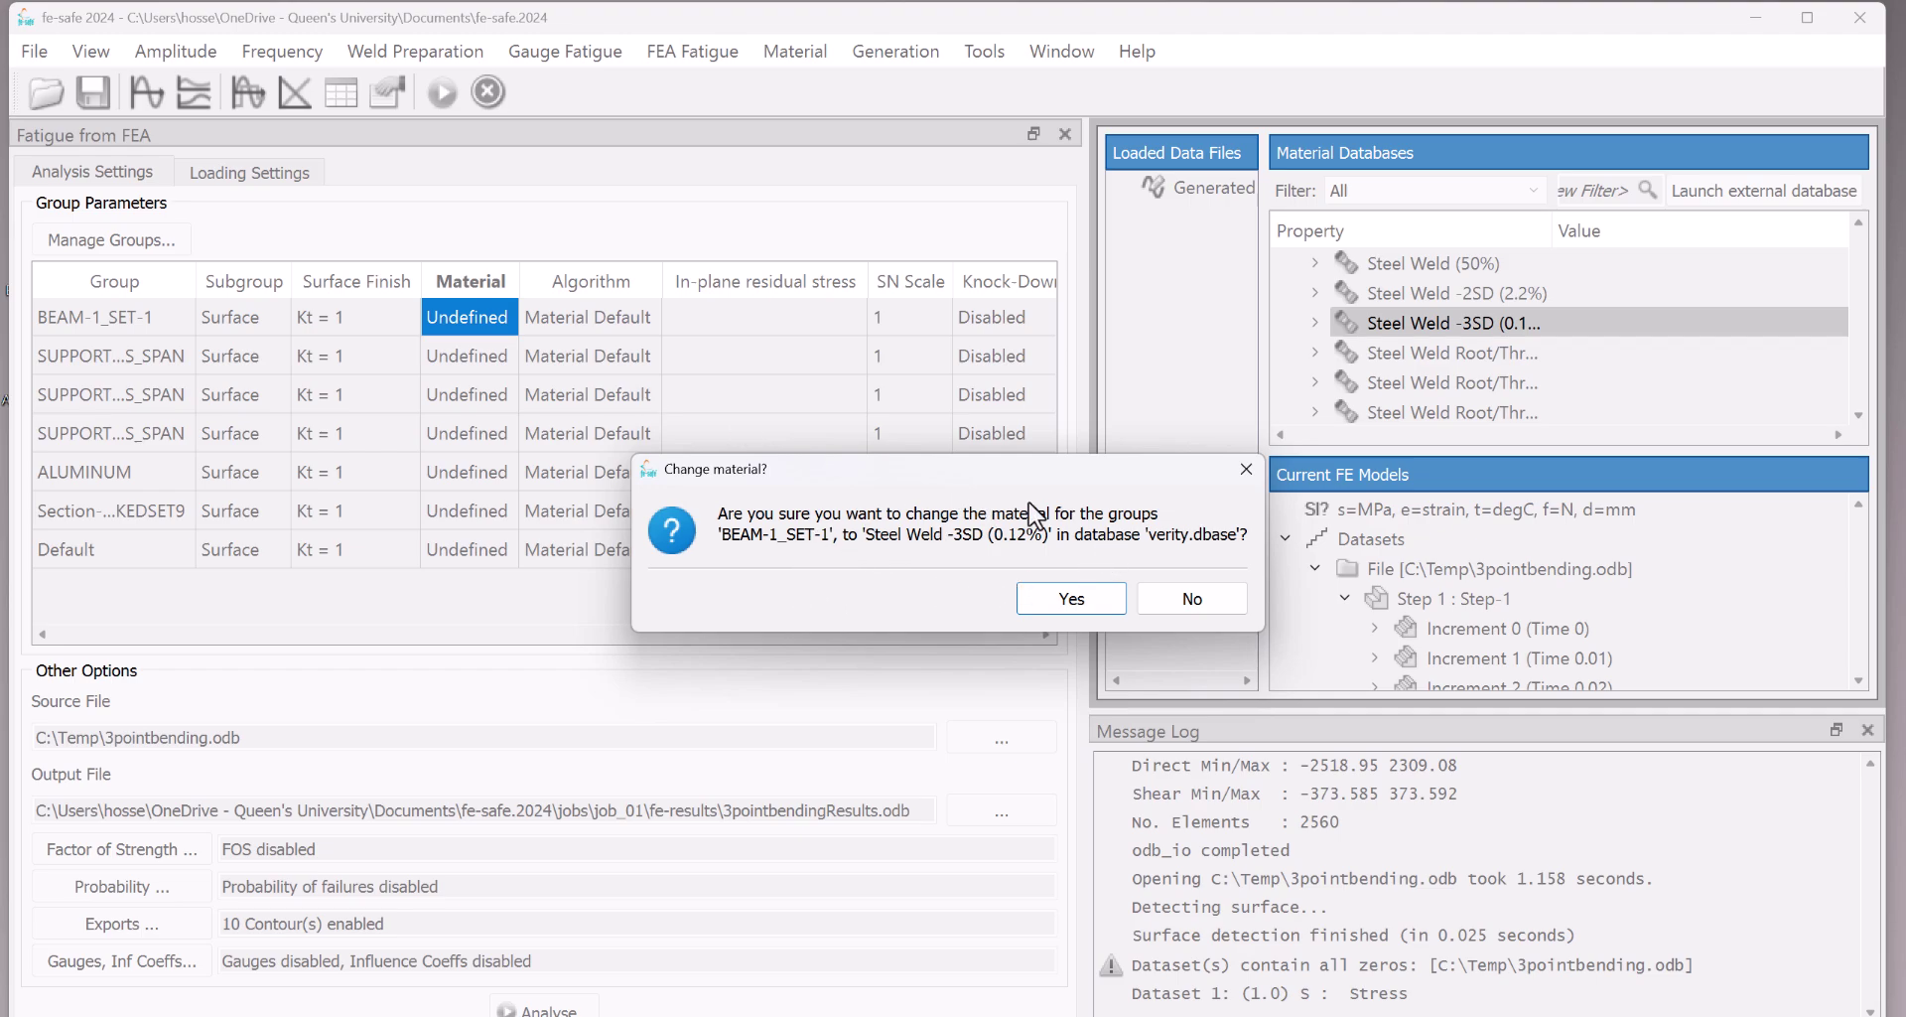
left_click(1080, 594)
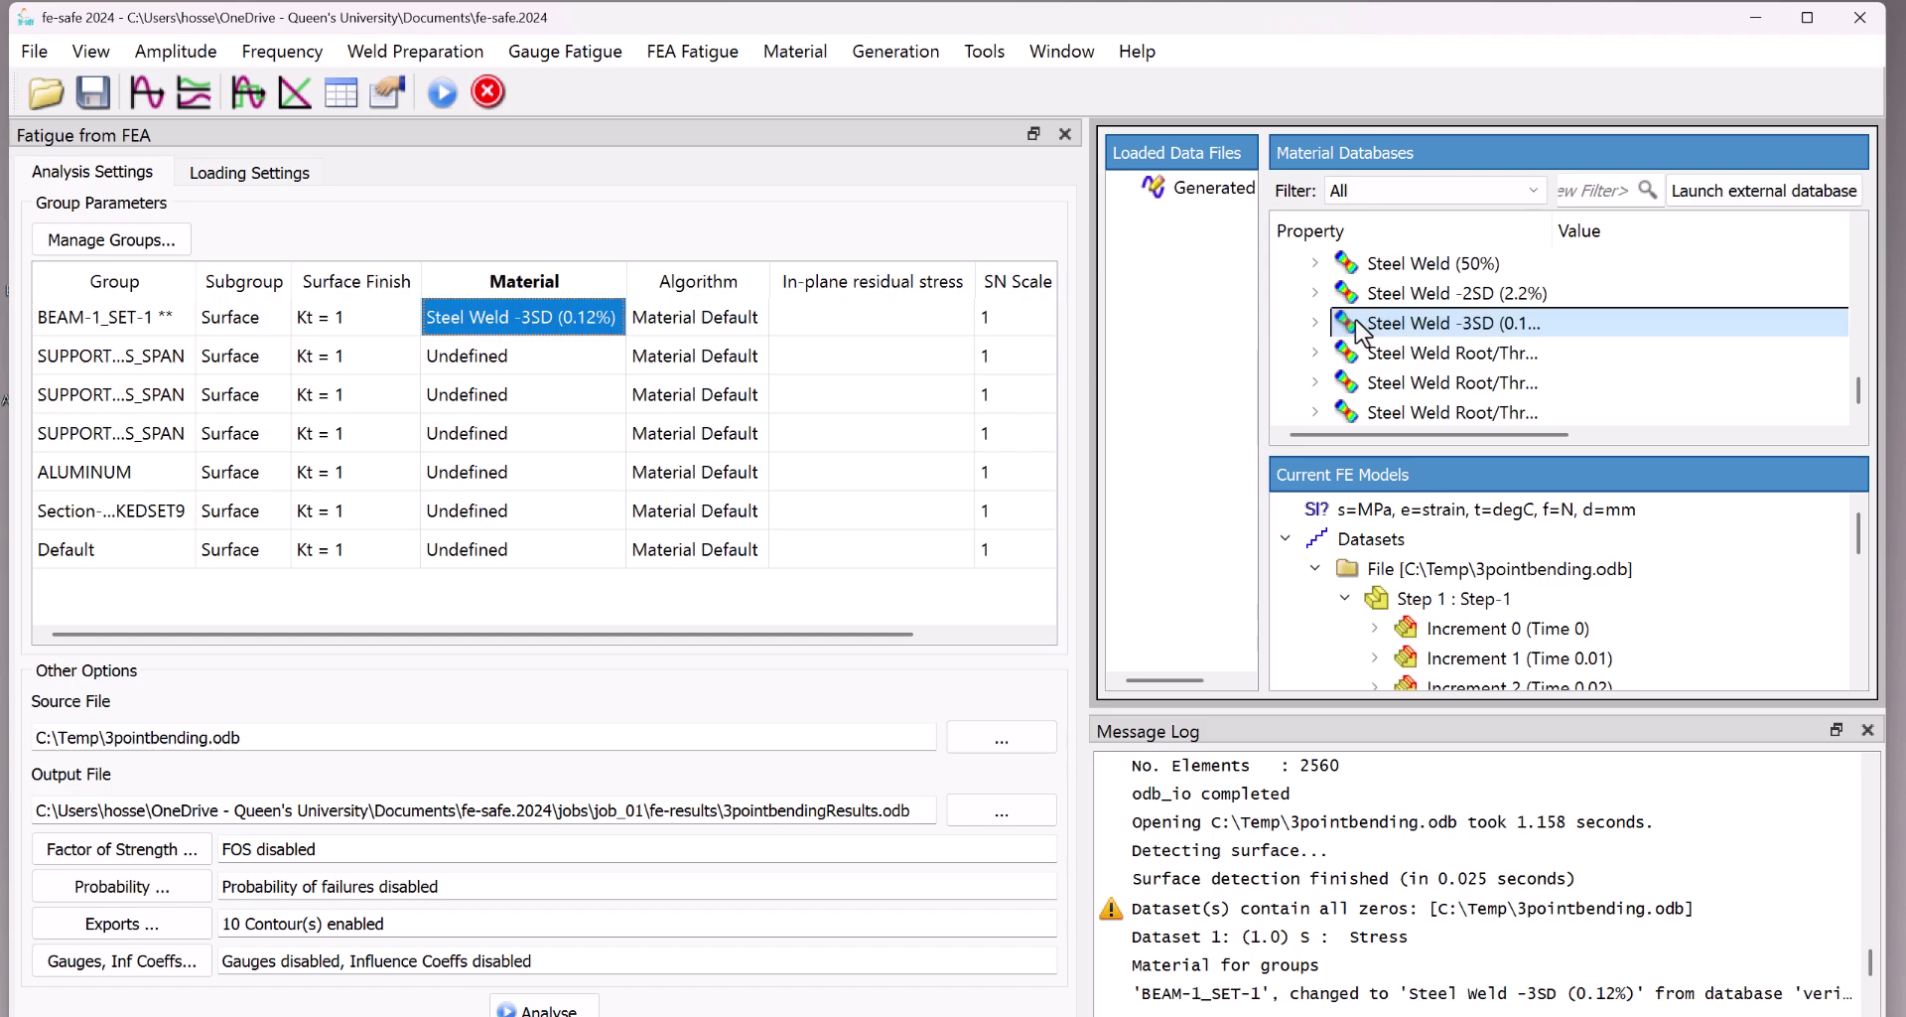
left_click(1315, 323)
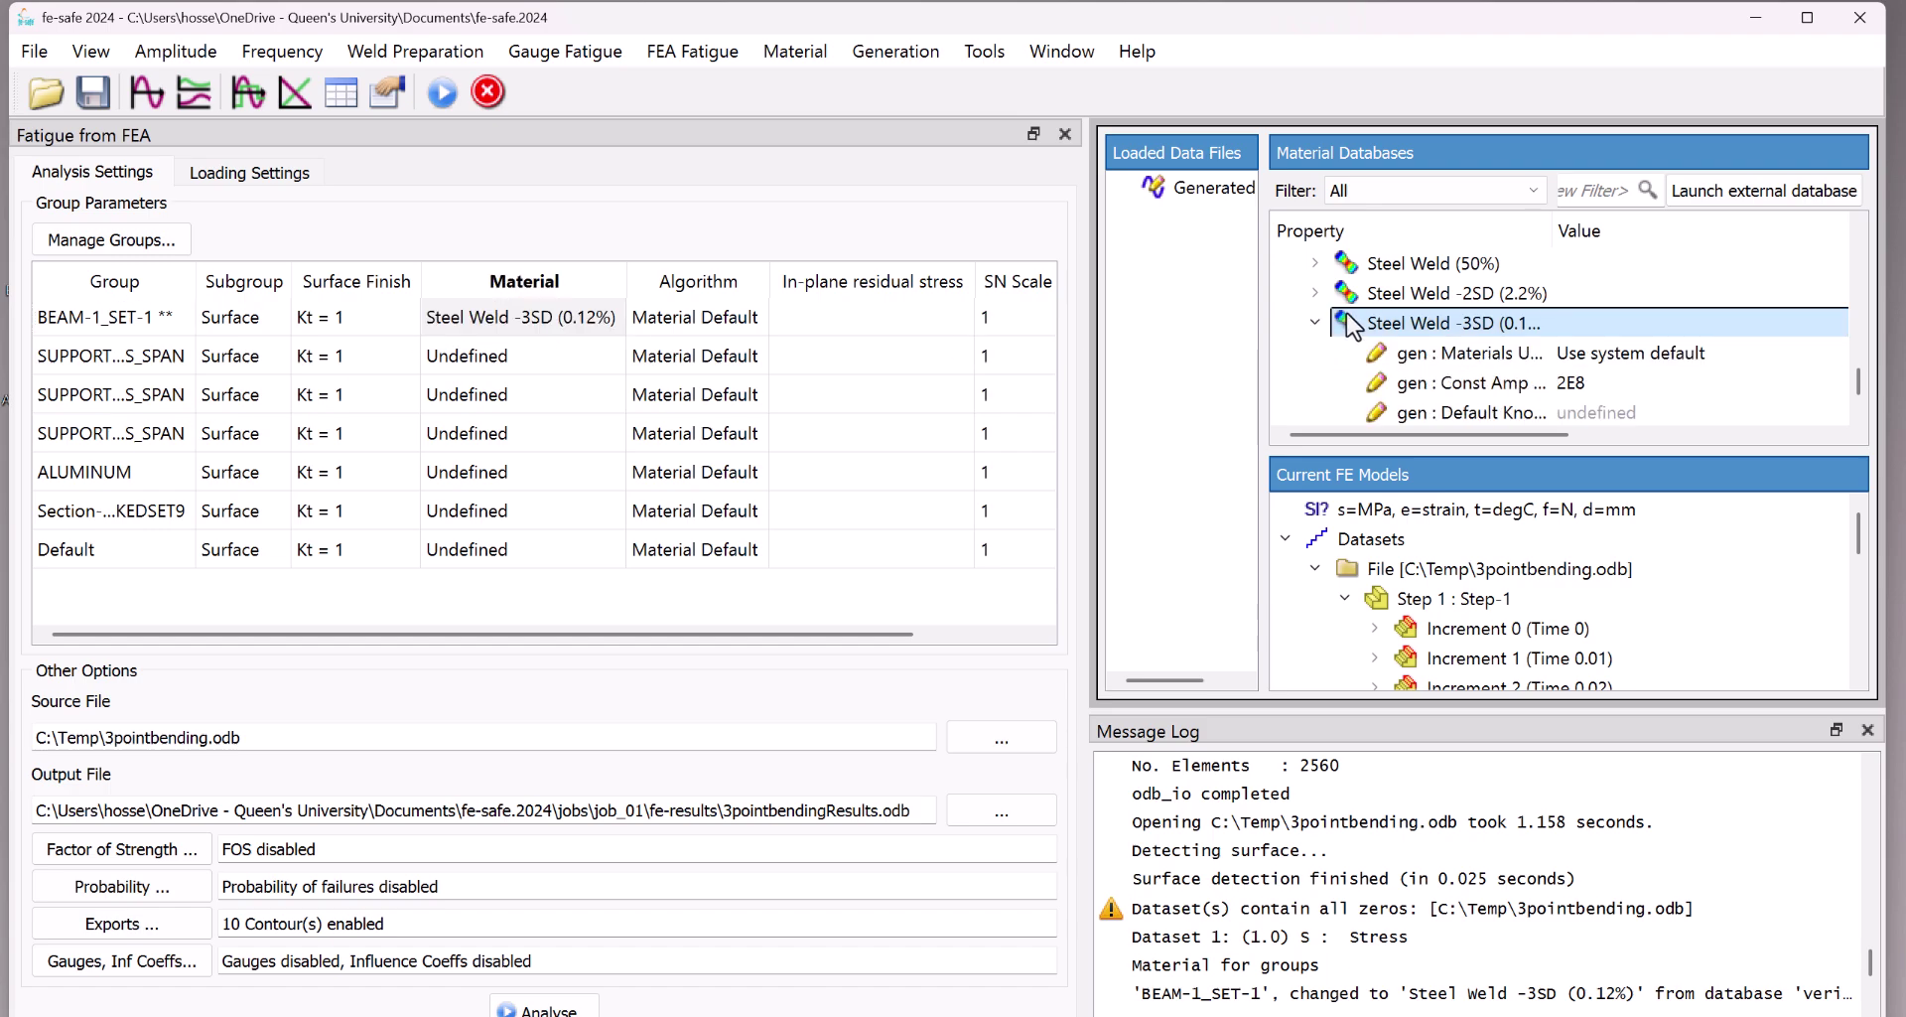
scroll(1588, 307, "down", 1)
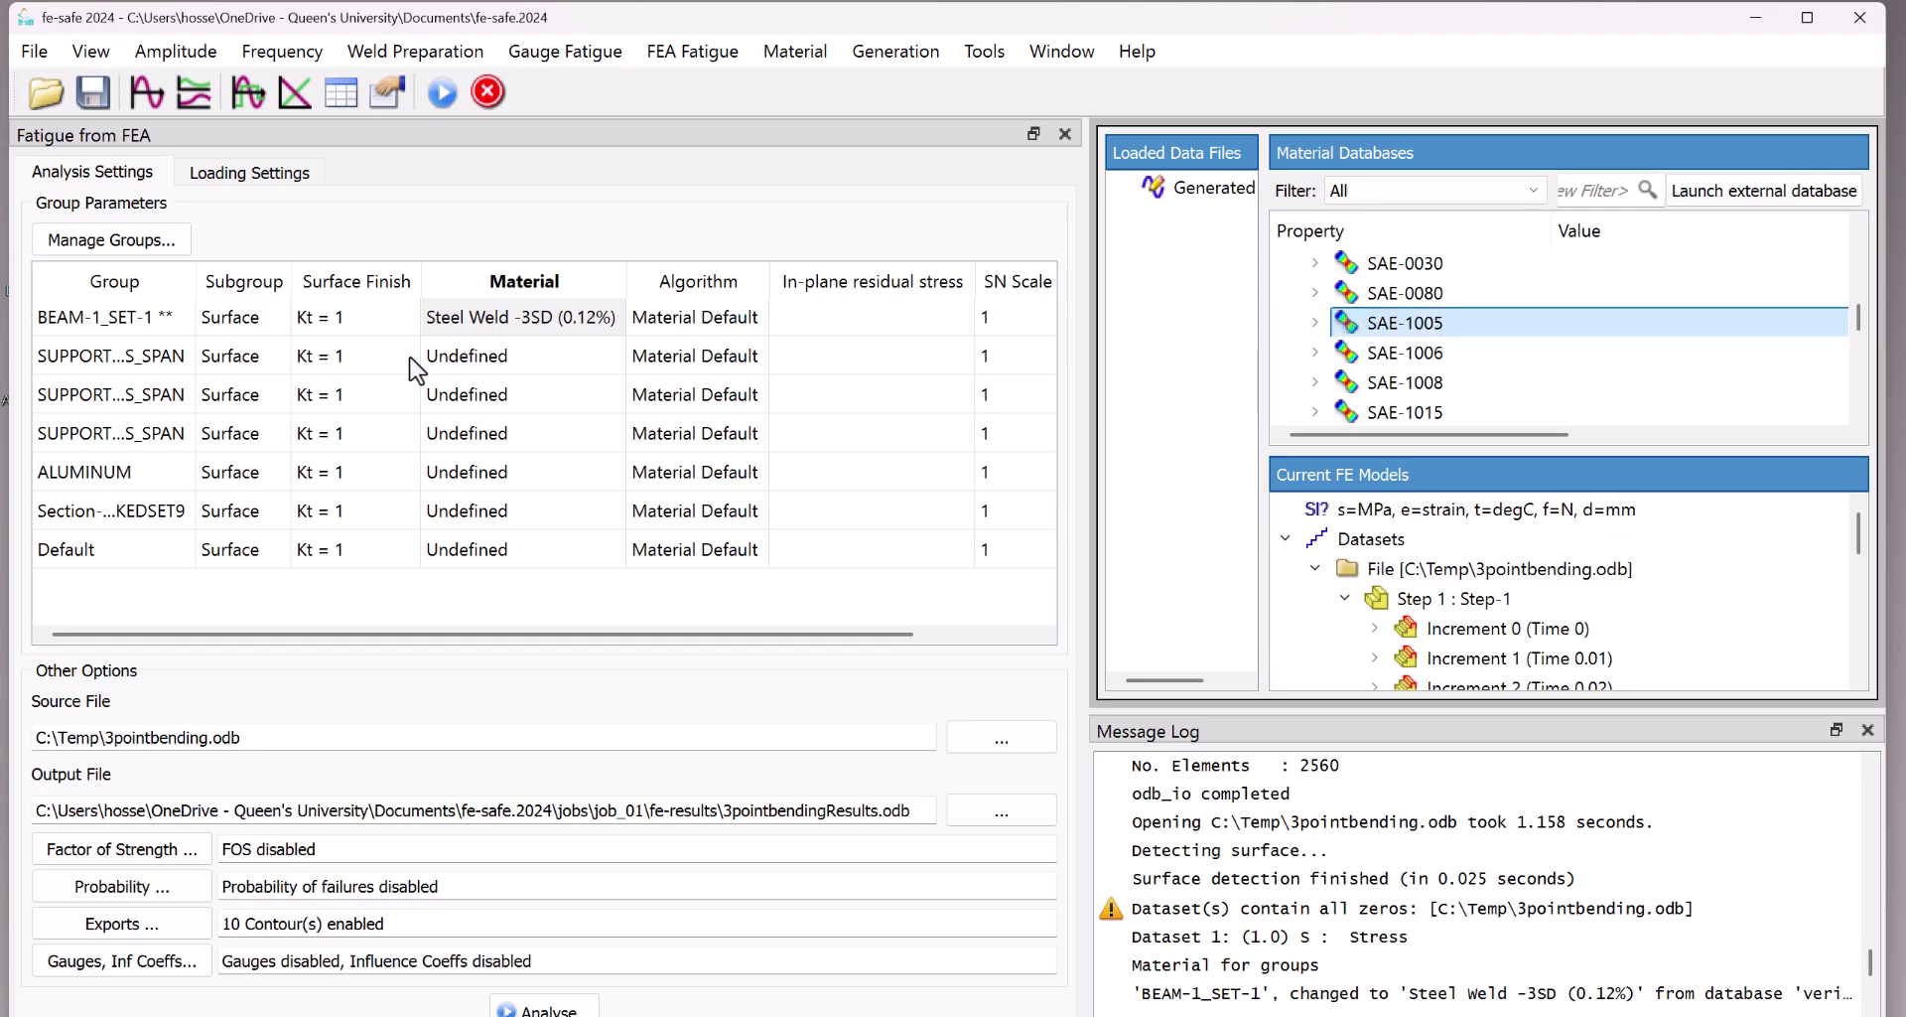
Assign SAE-1005 to the SUPPORTS_SPAN-1 group and confirm the change.
double_click(500, 360)
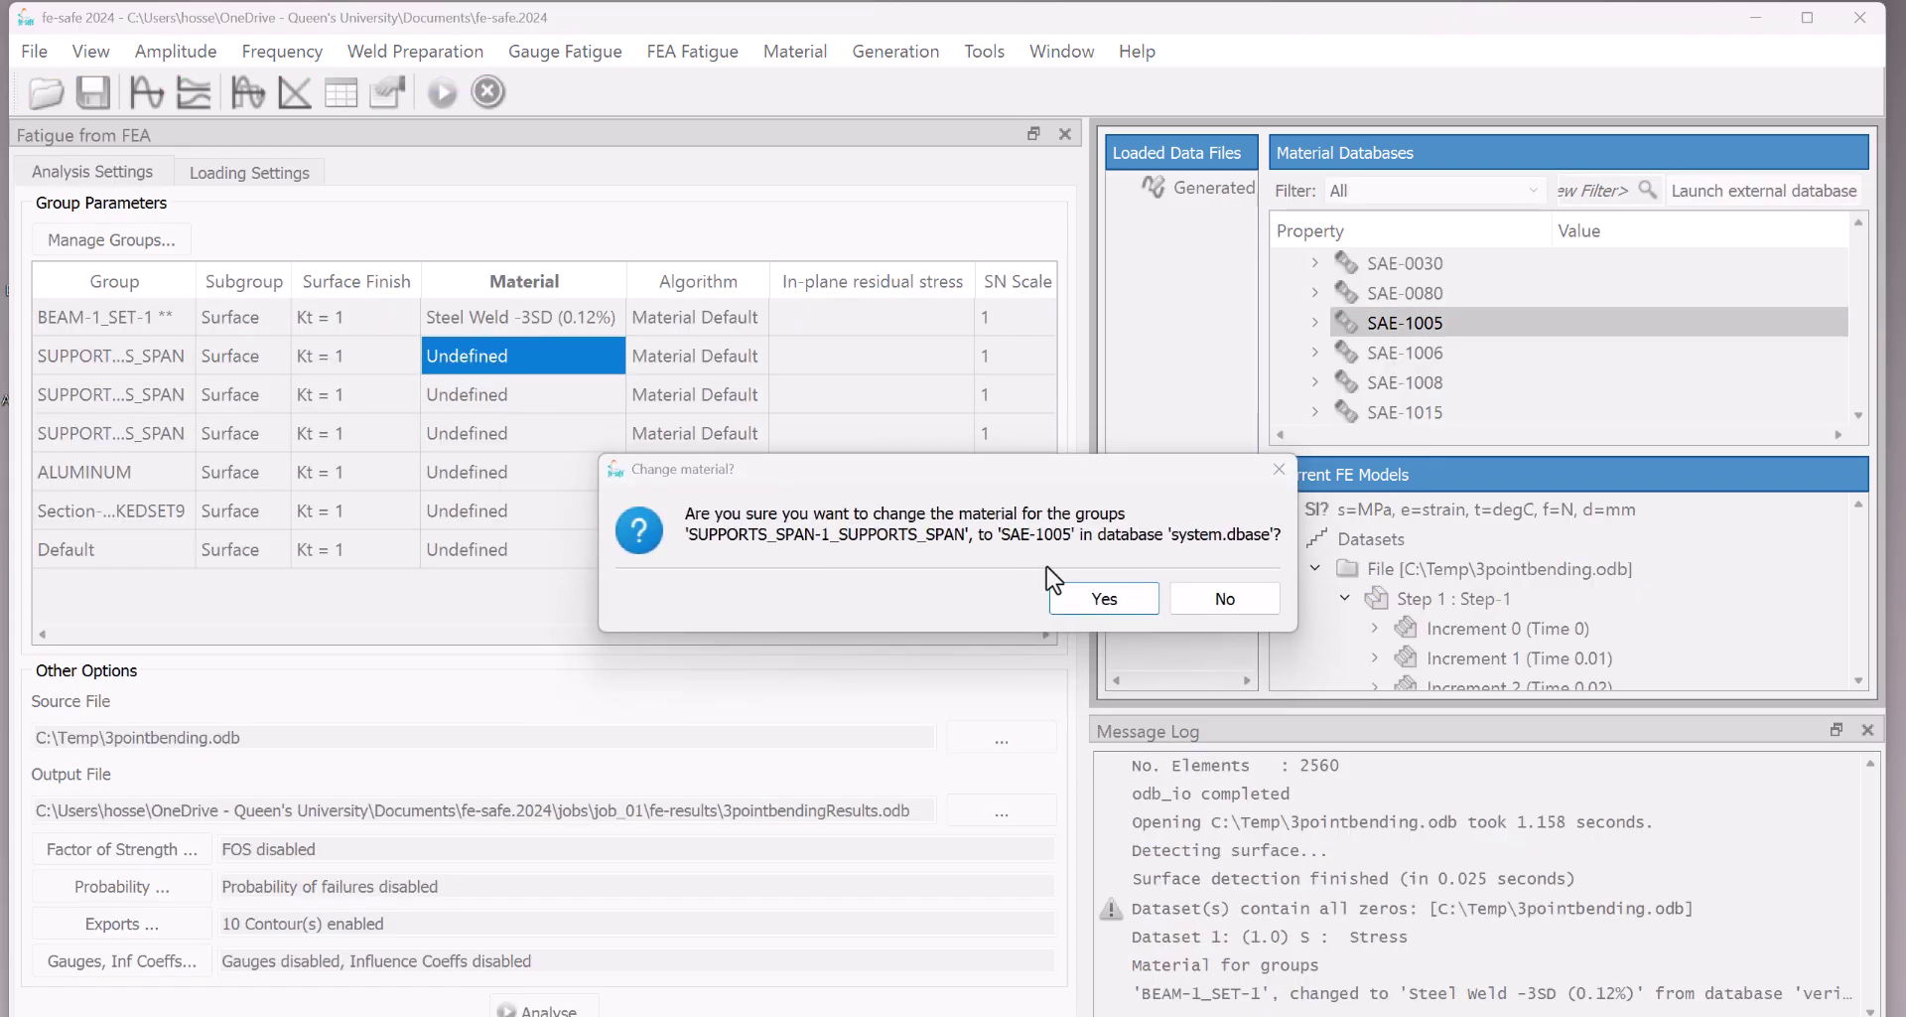
left_click(1107, 595)
left_click(1112, 596)
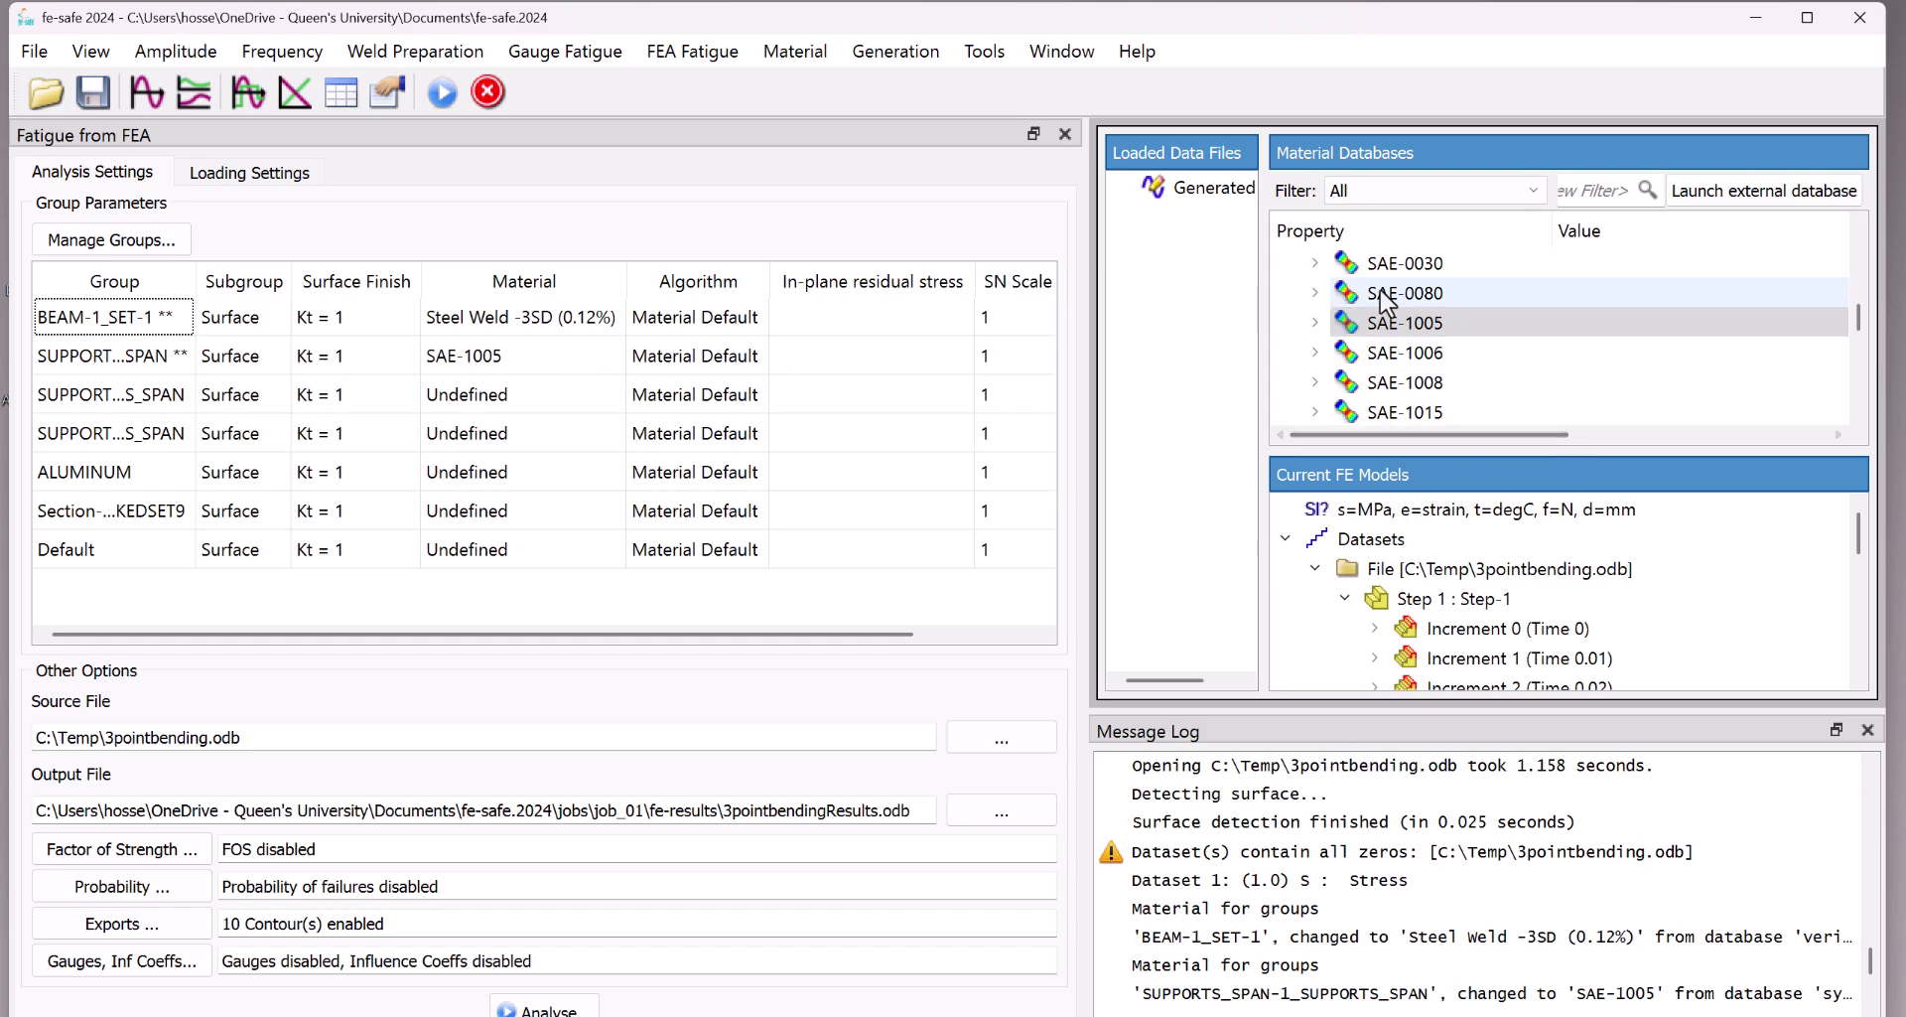
Expand SAE-1005 and inspect its elastic modulus and n' property values.
left_click(1315, 322)
scroll(1522, 303, "down", 1)
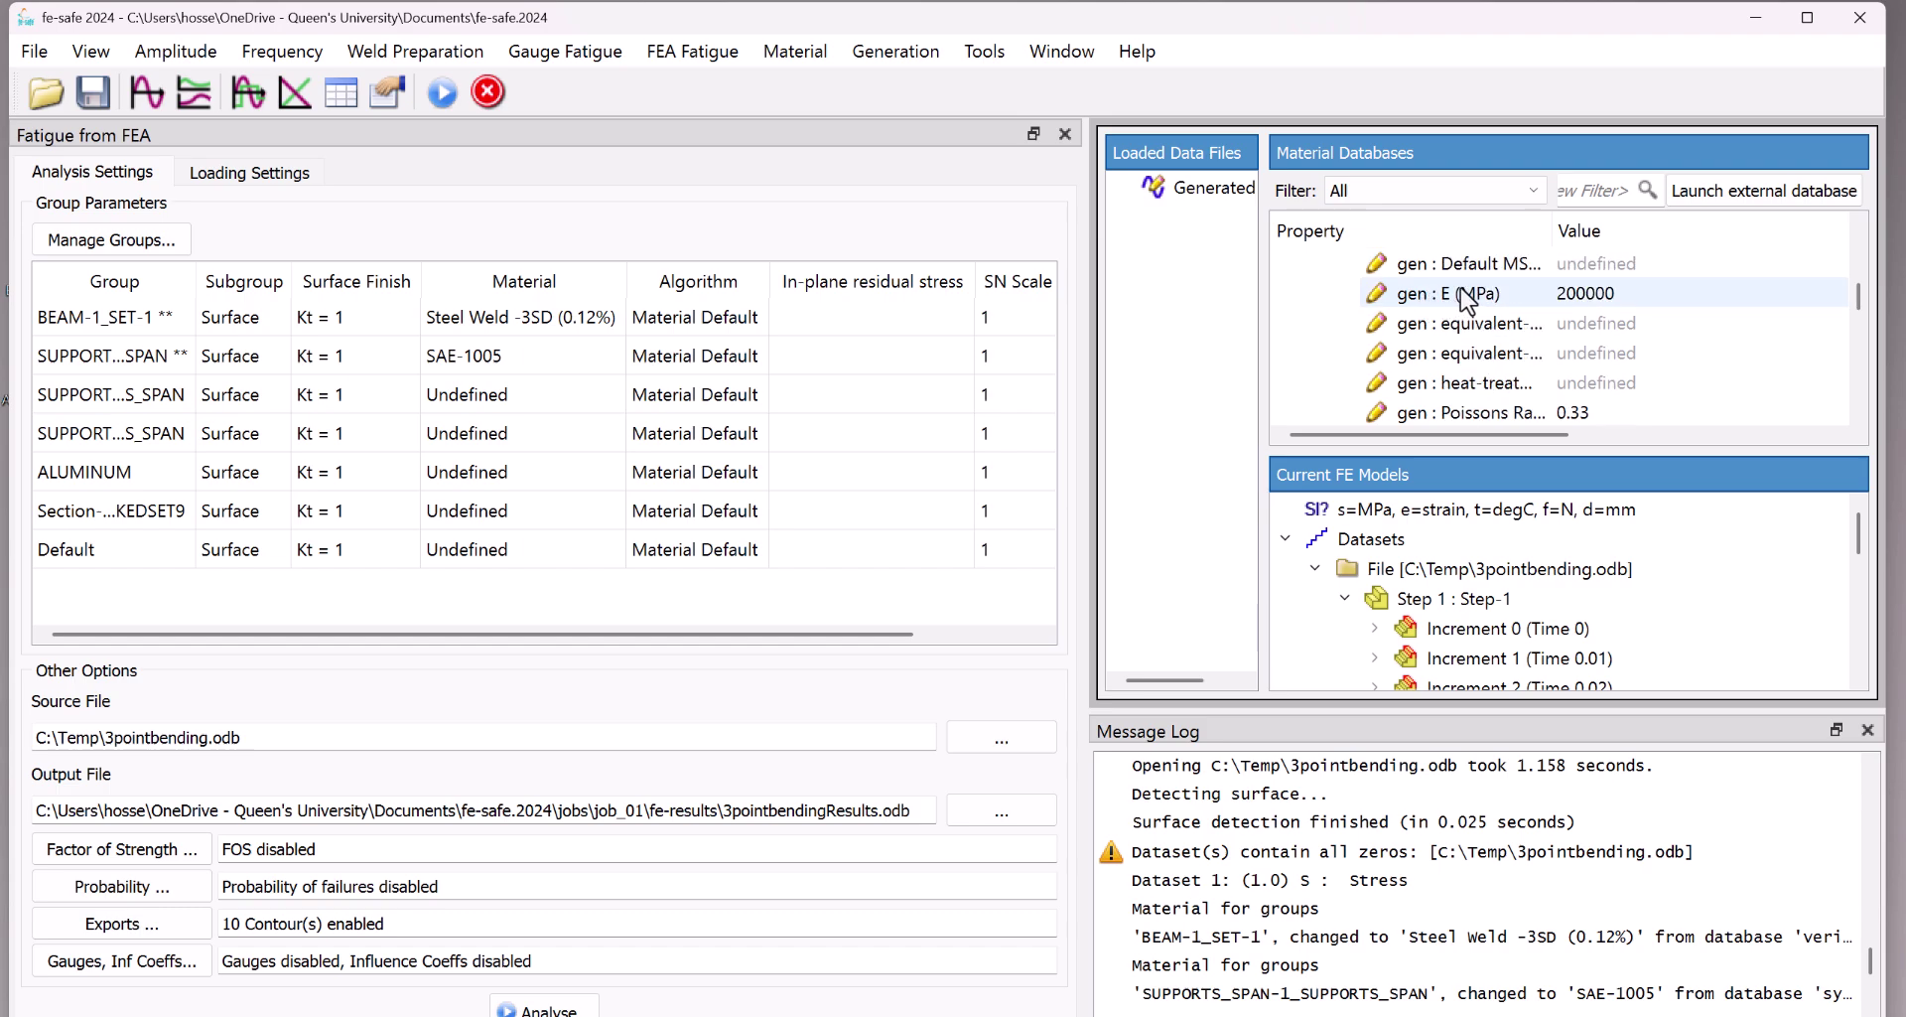
left_click(1467, 298)
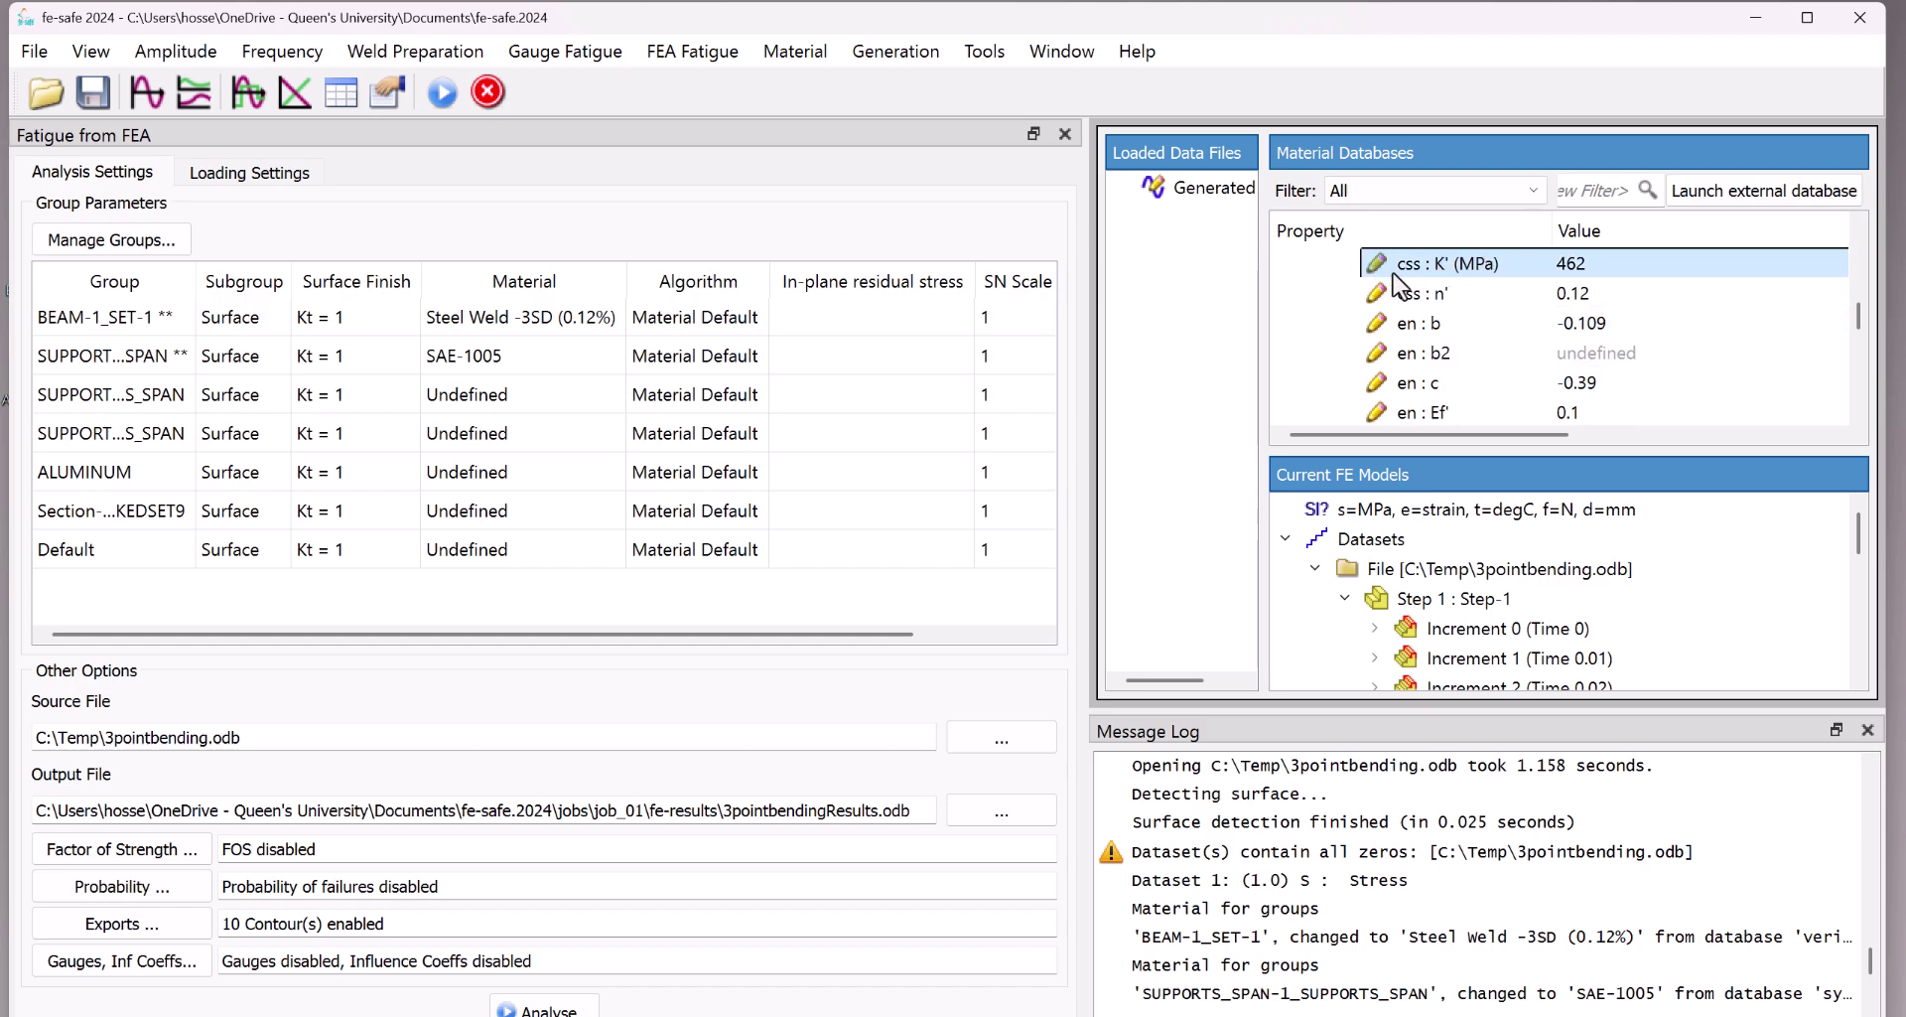
left_click(1461, 293)
scroll(1464, 303, "up", 1)
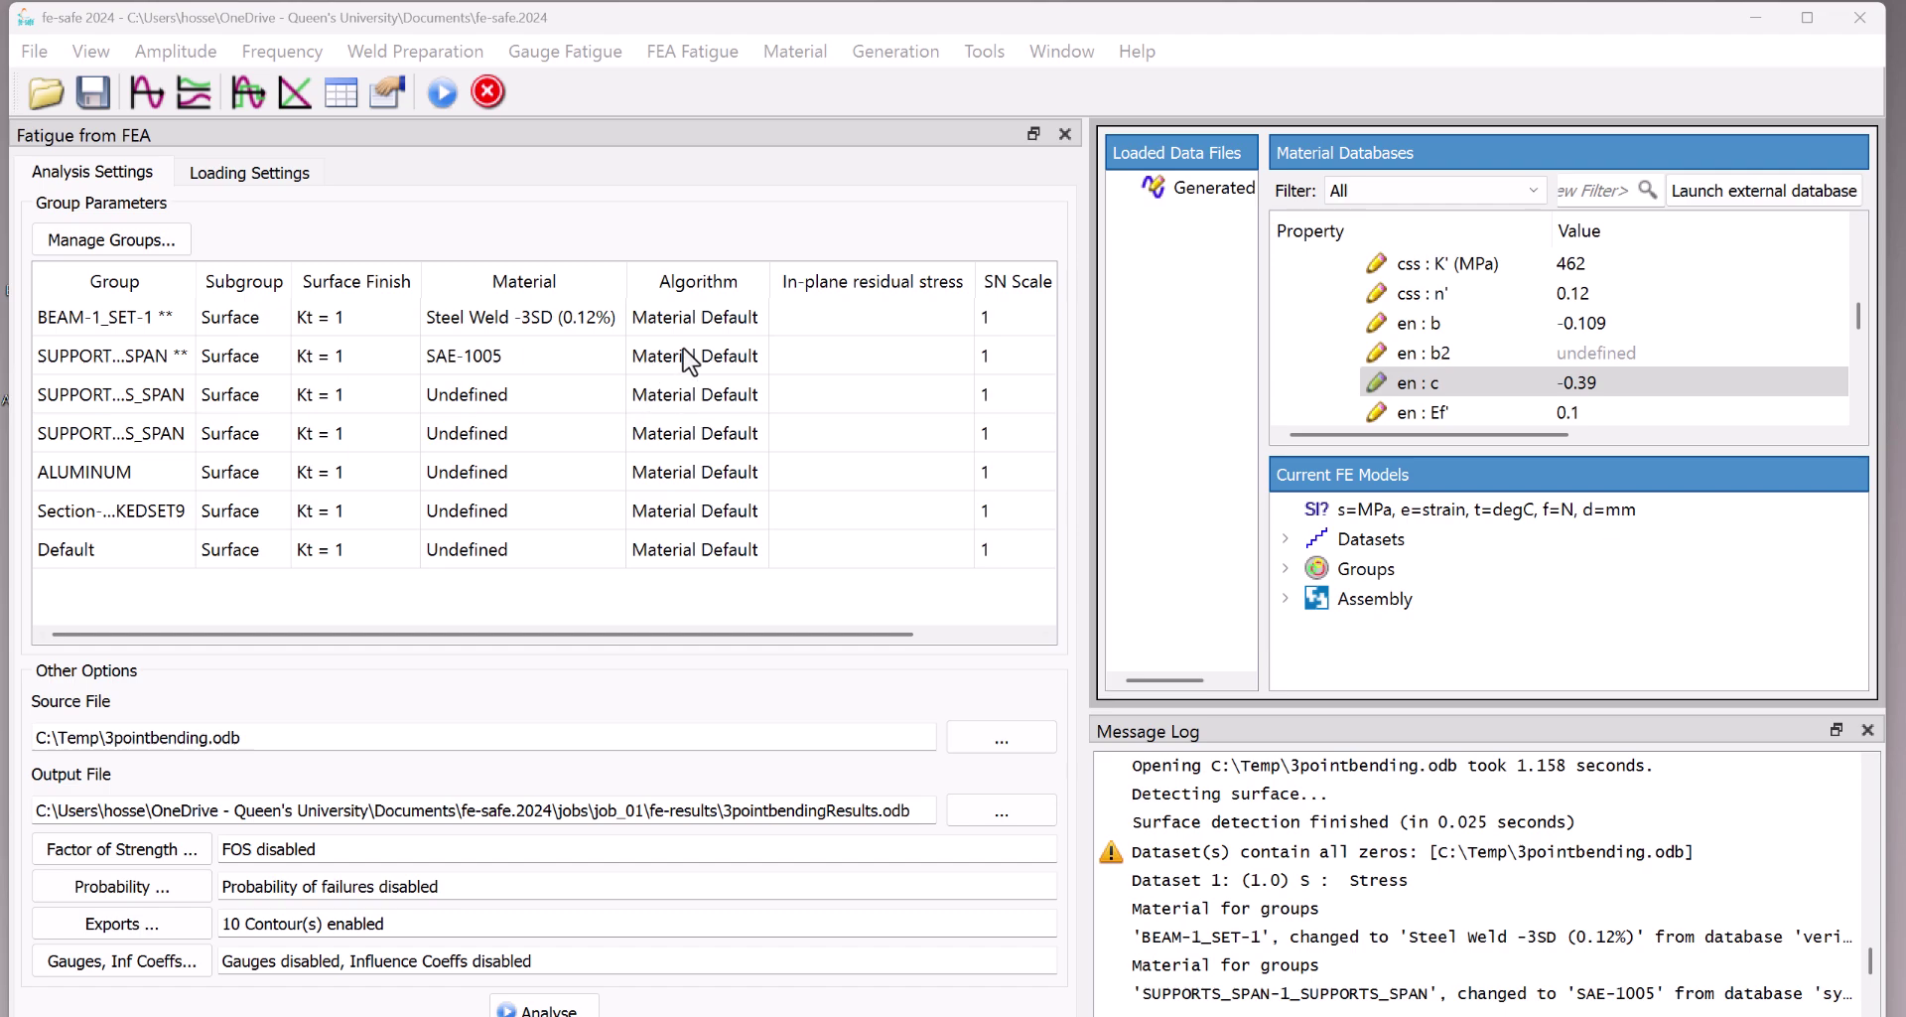
Choose Uniaxial Strain Life > Morrow for BEAM-1_SET-1 in Group Algorithm Selection.
double_click(691, 319)
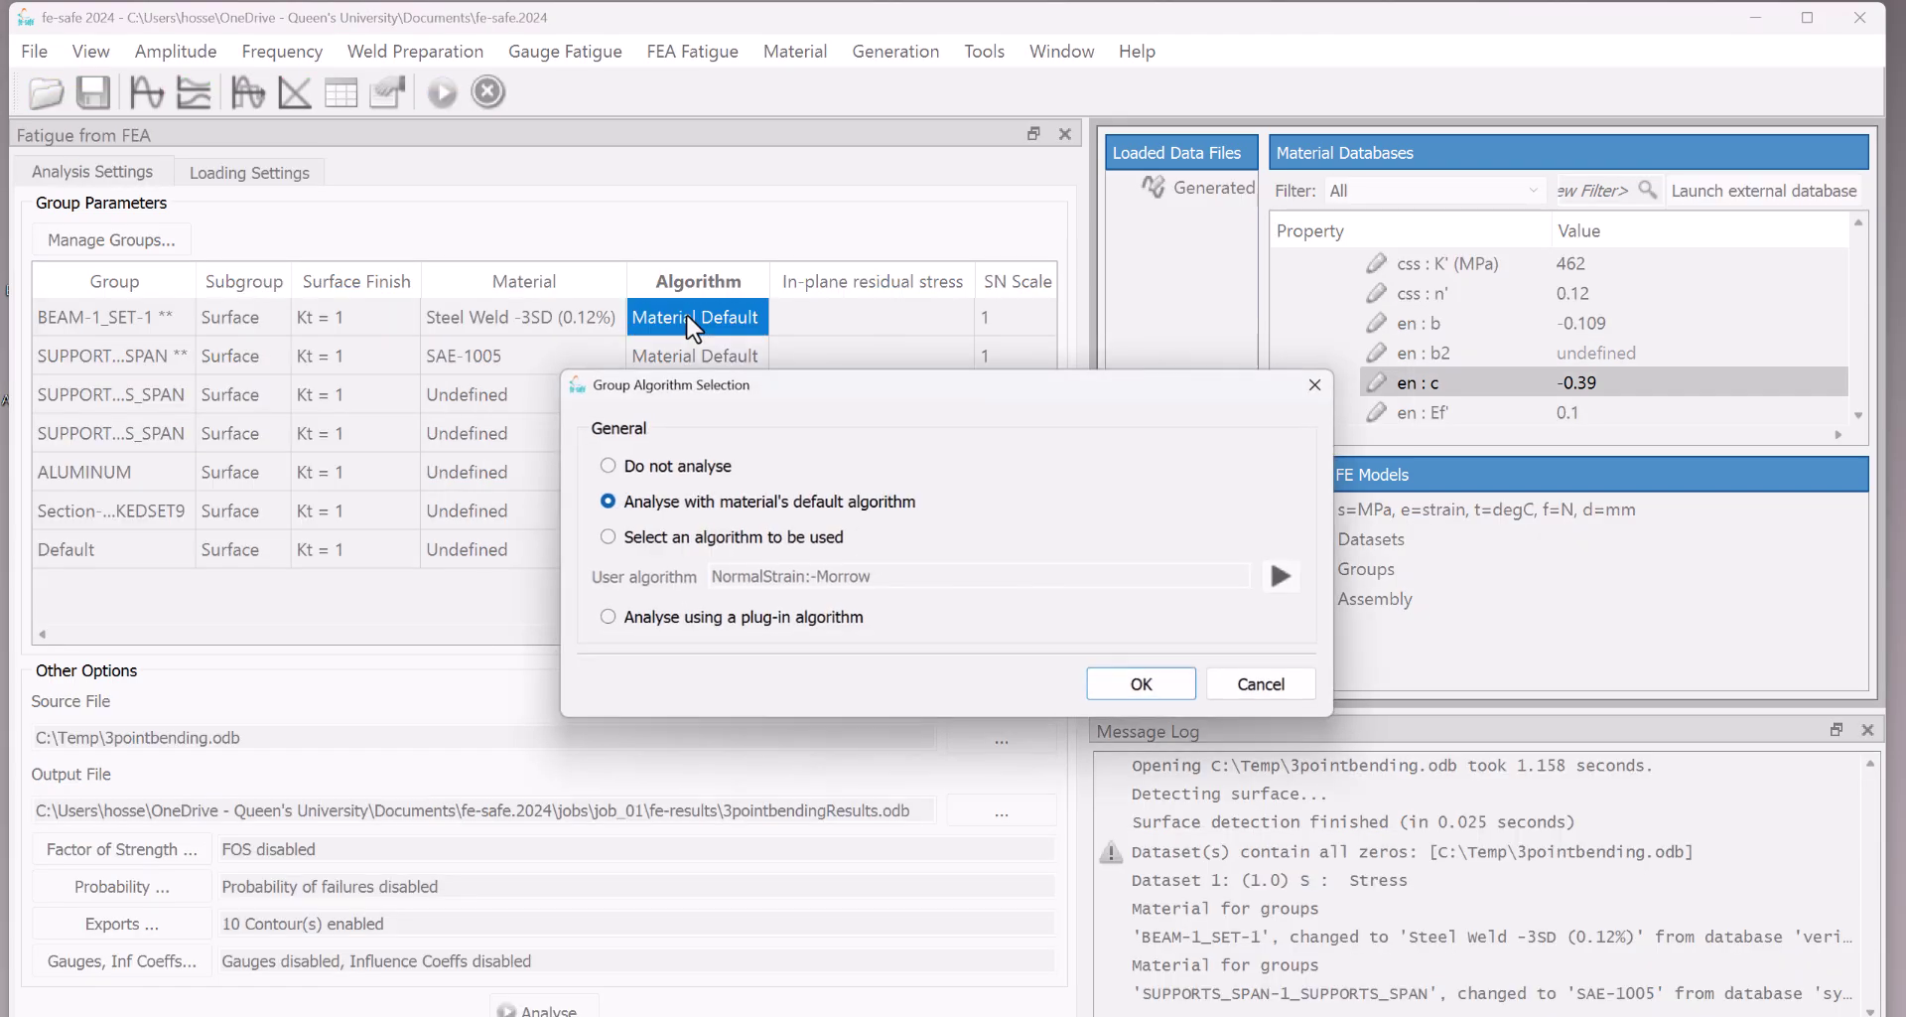
left_click(631, 536)
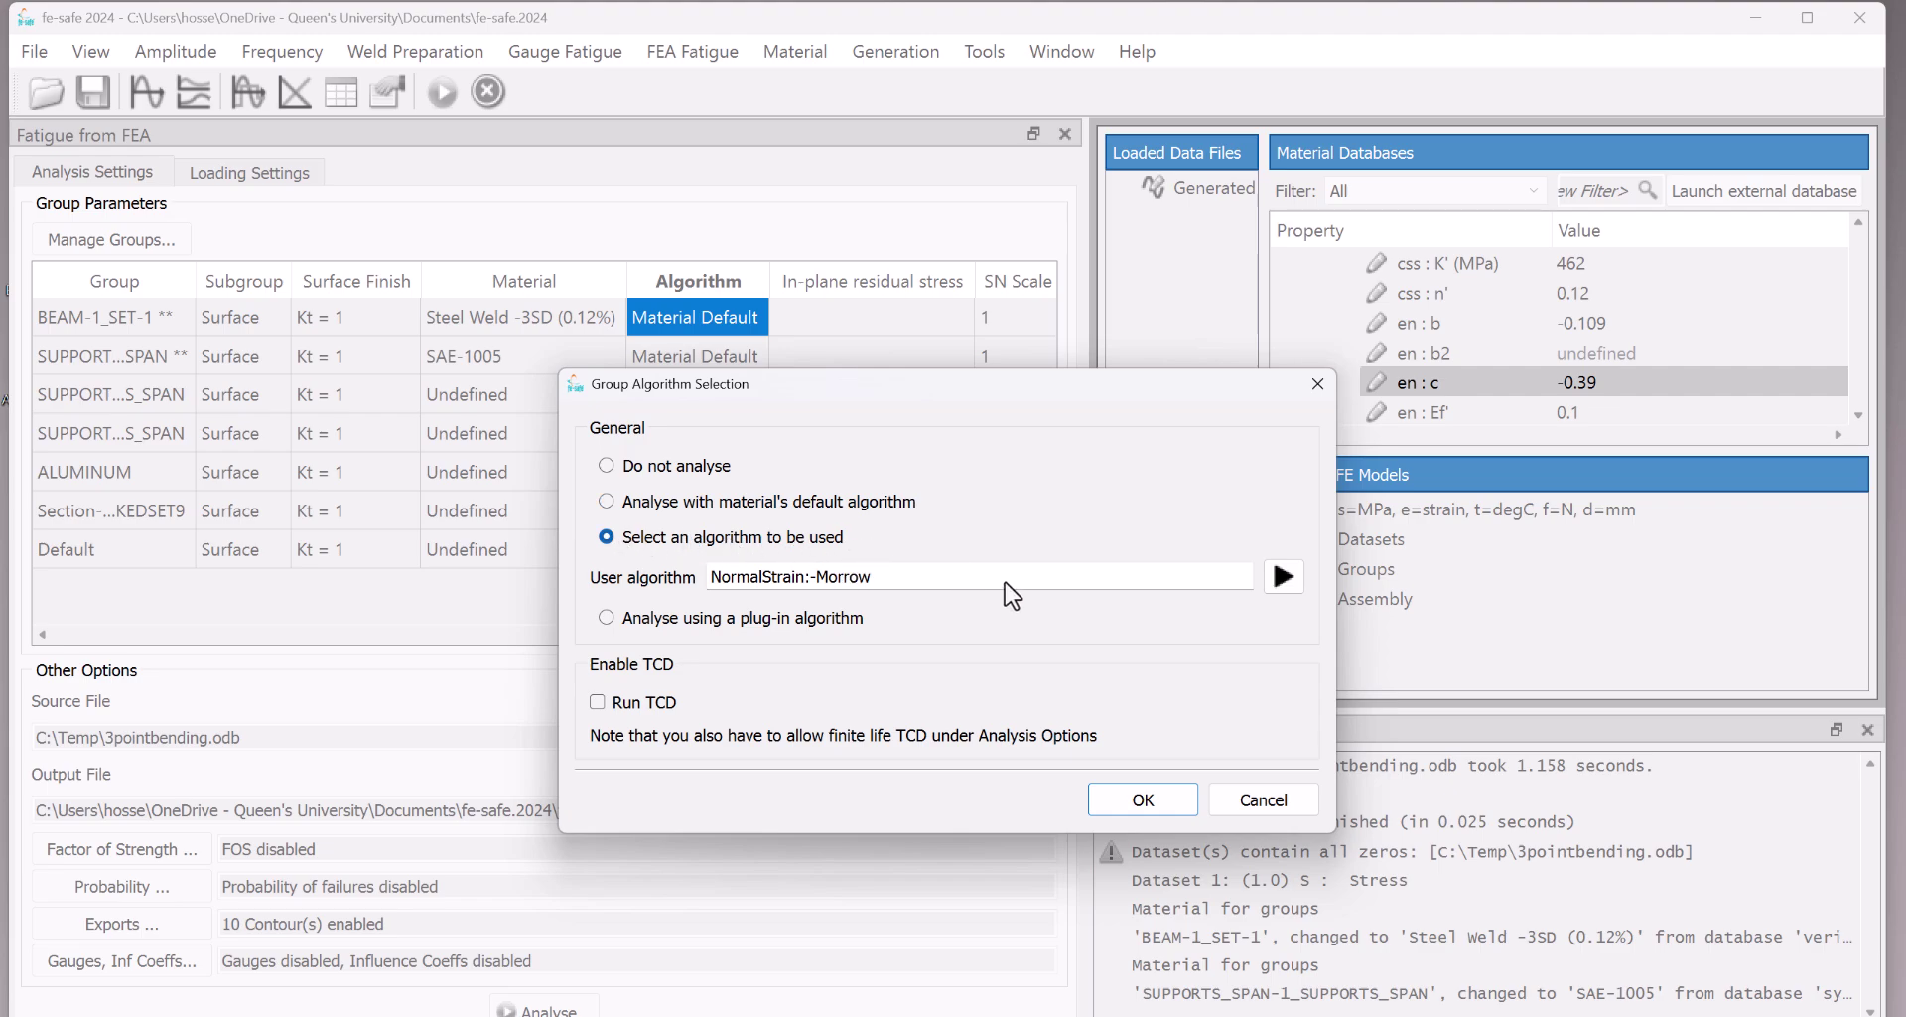
left_click(1283, 576)
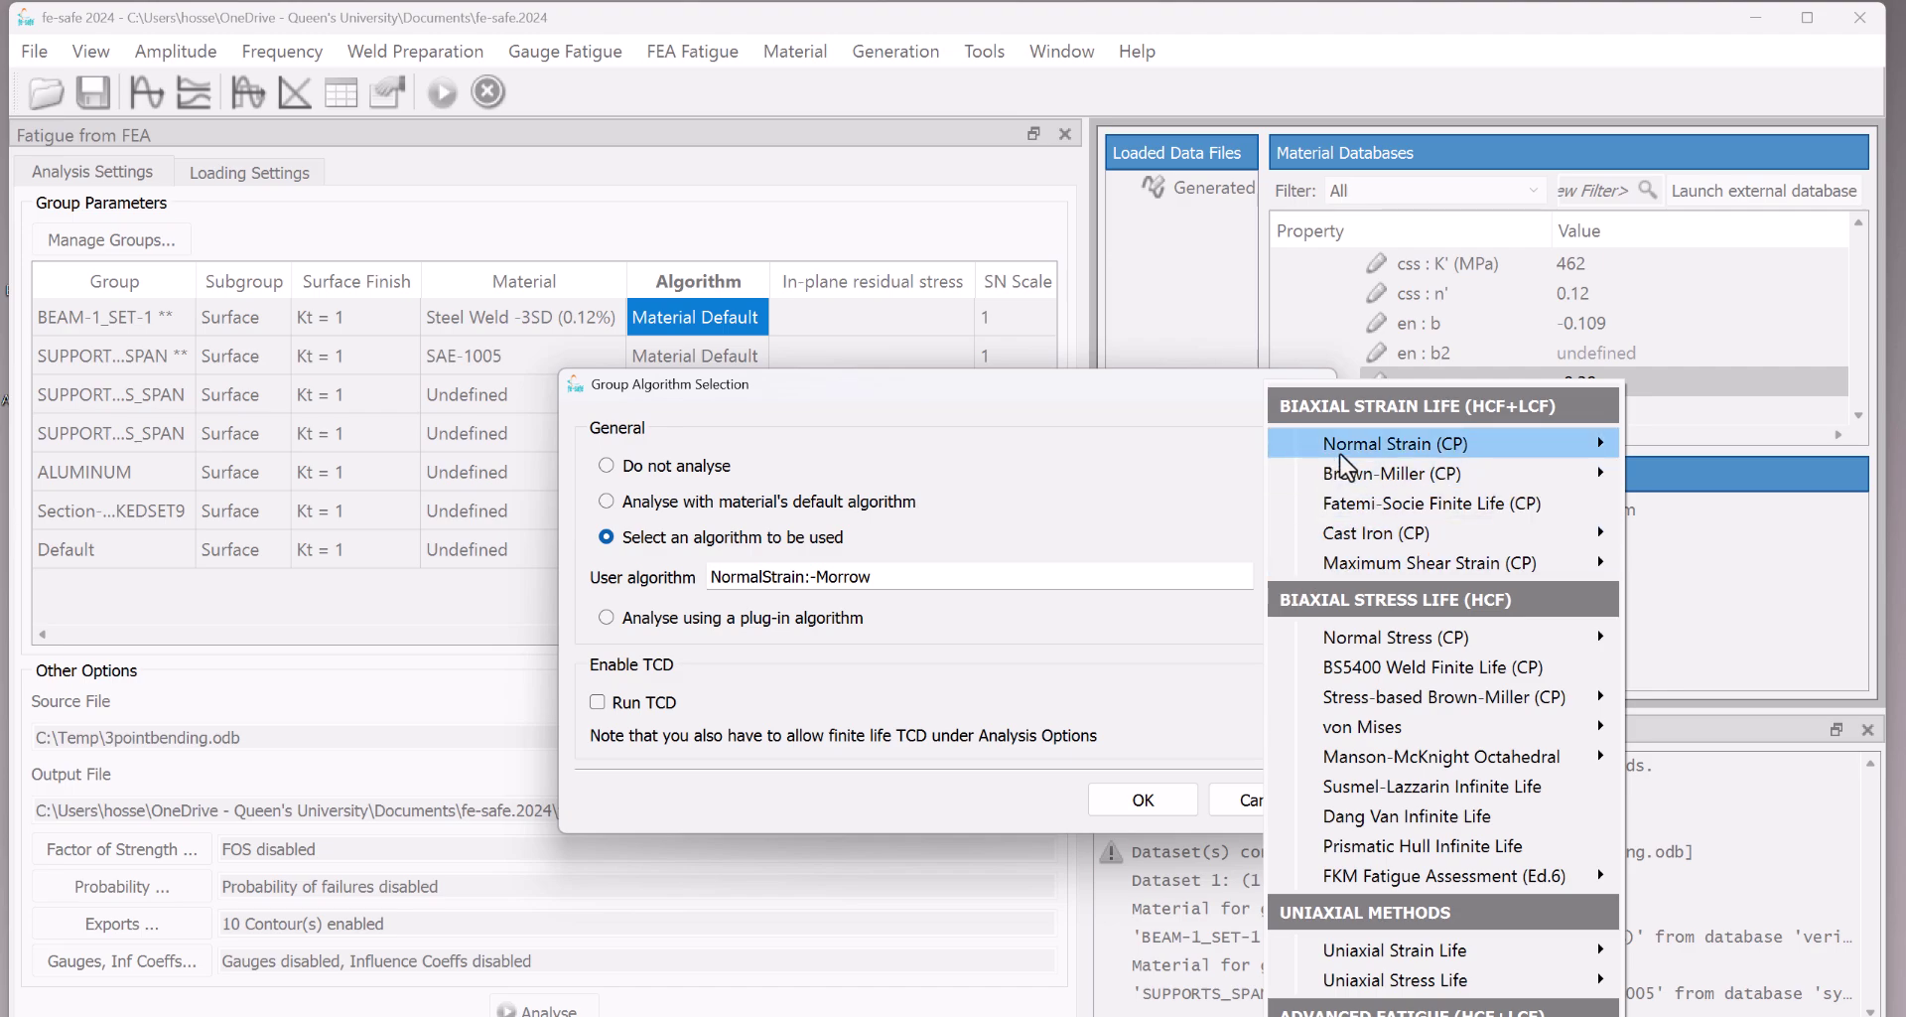
mouse_move(1346, 462)
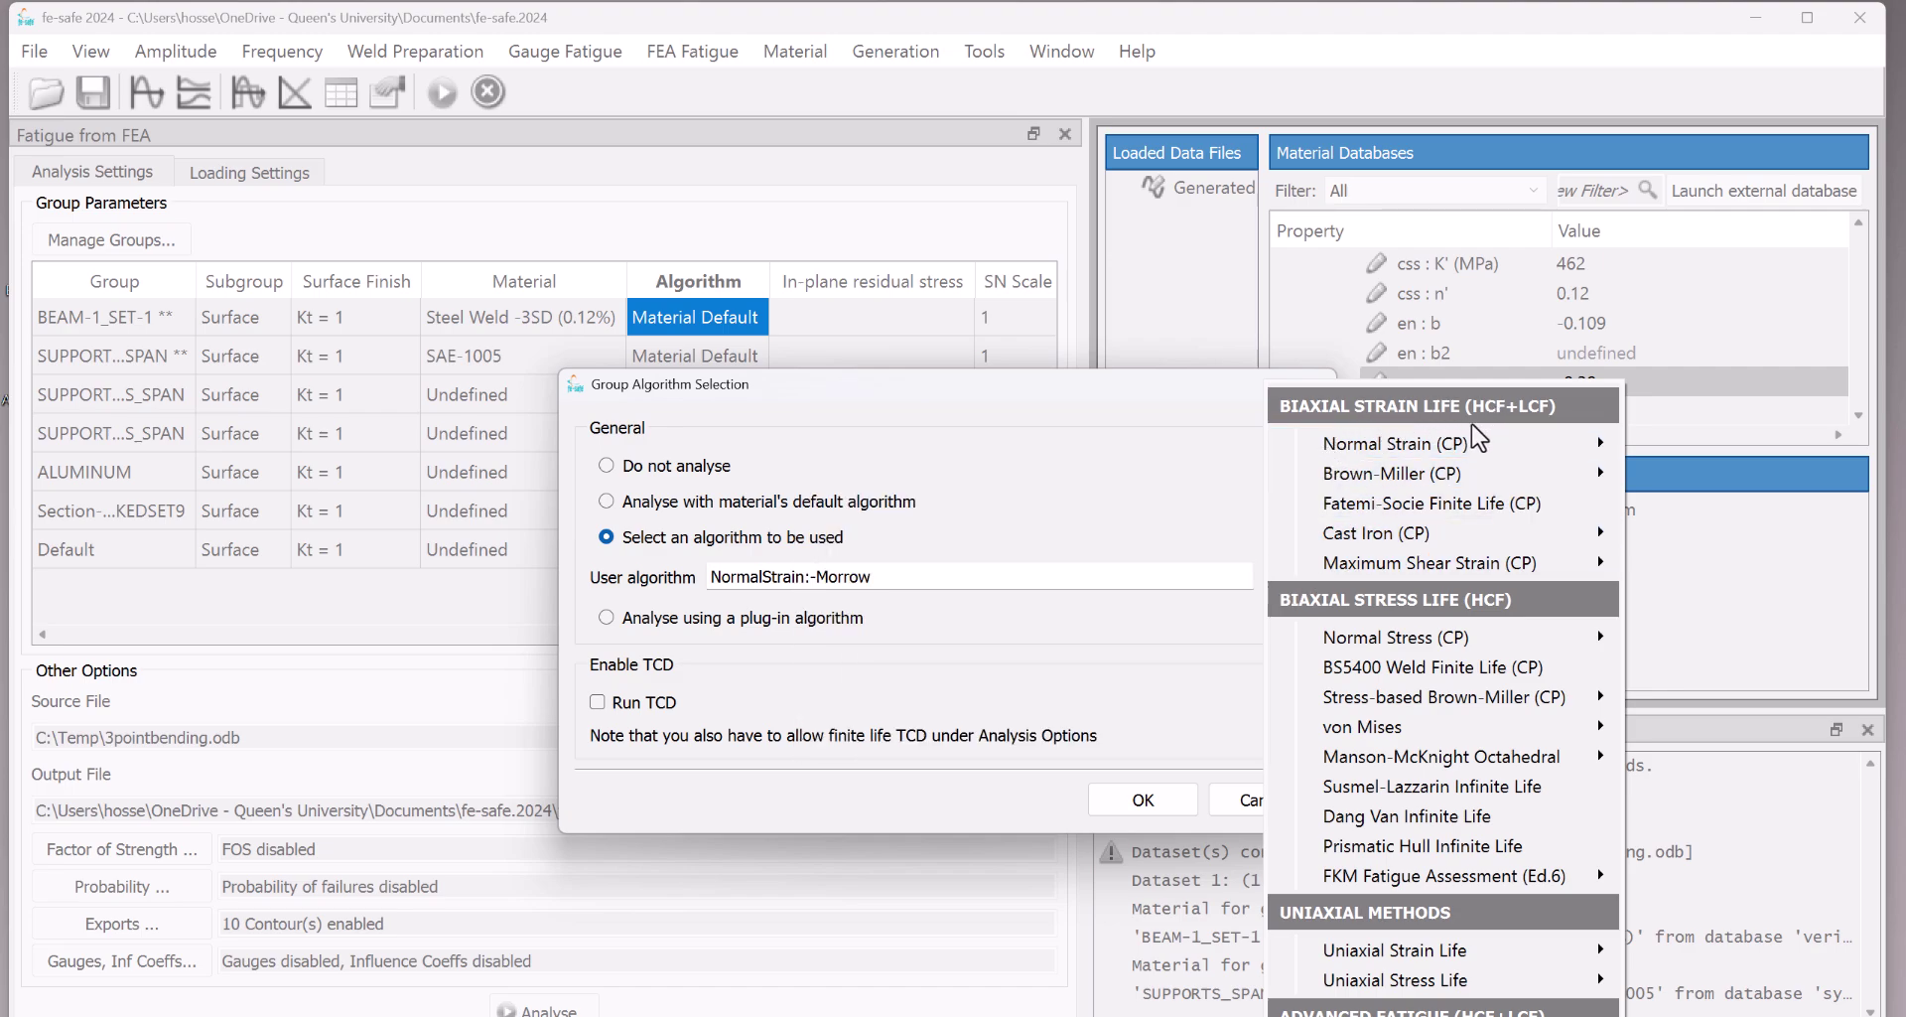
mouse_move(1481, 446)
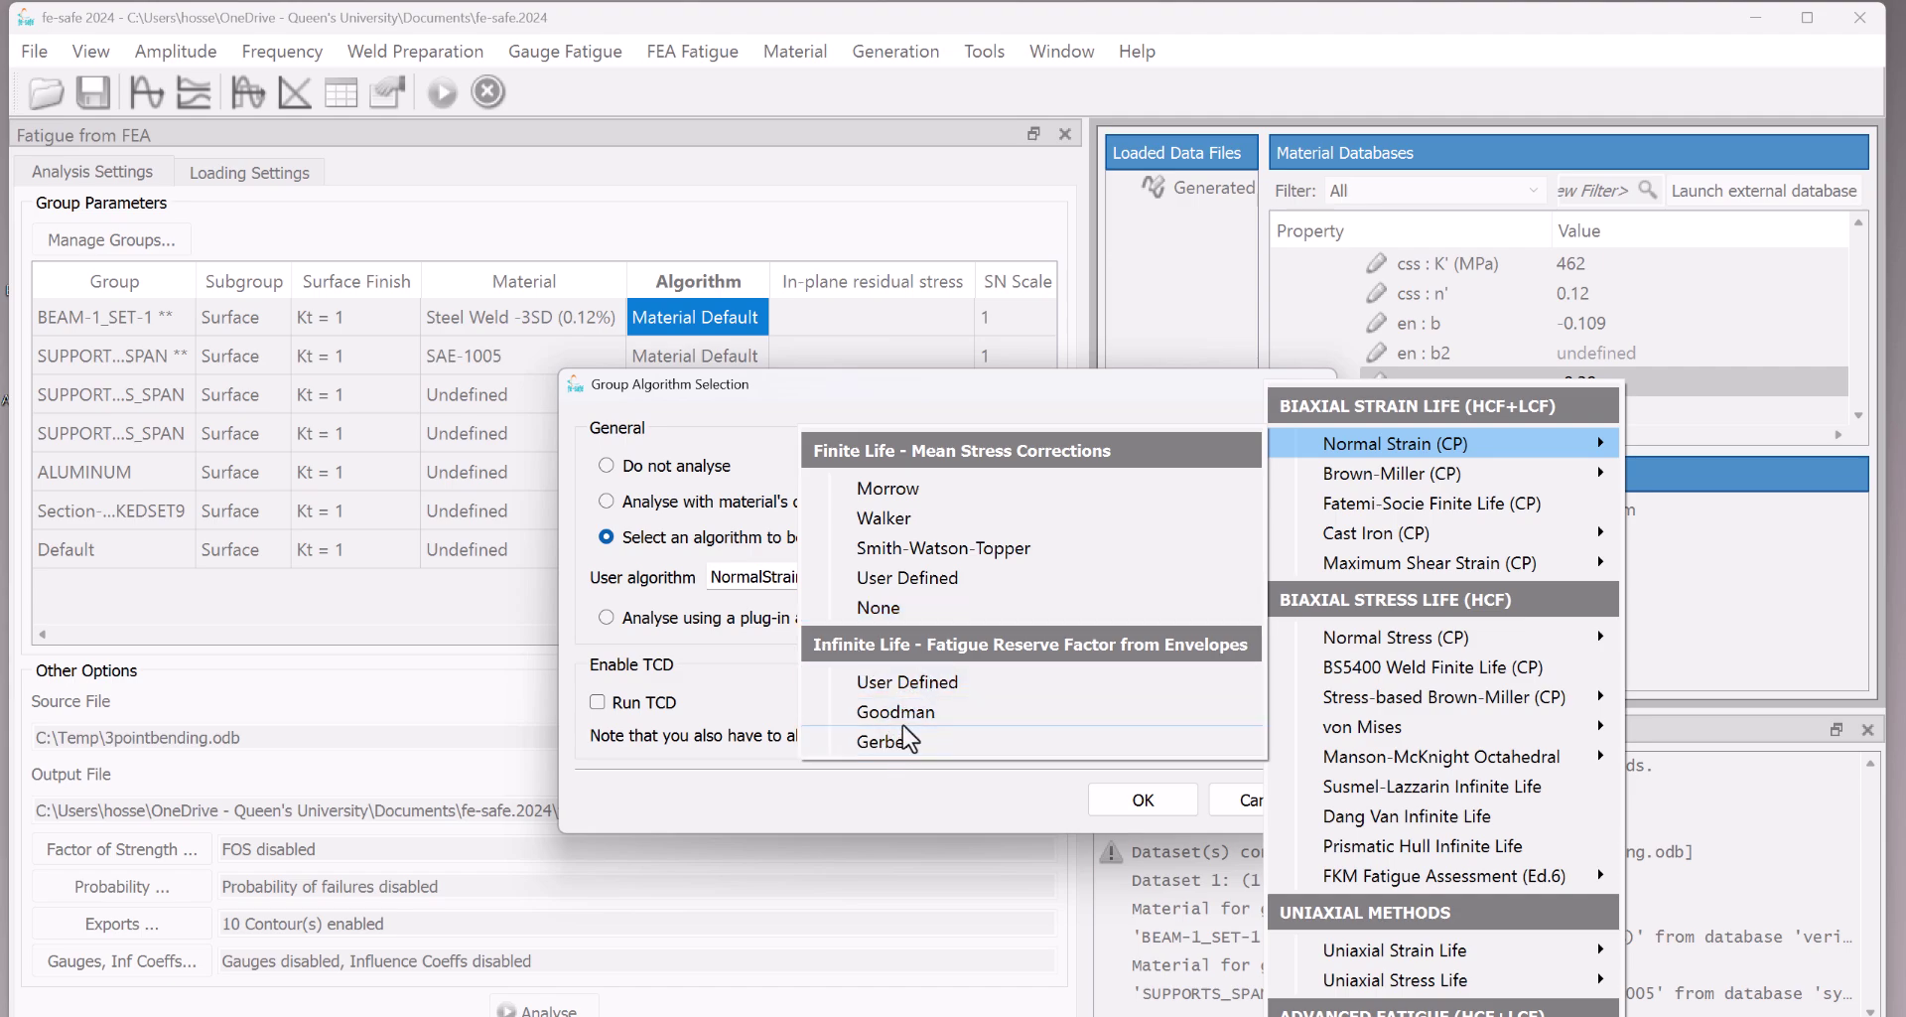
mouse_move(1416, 474)
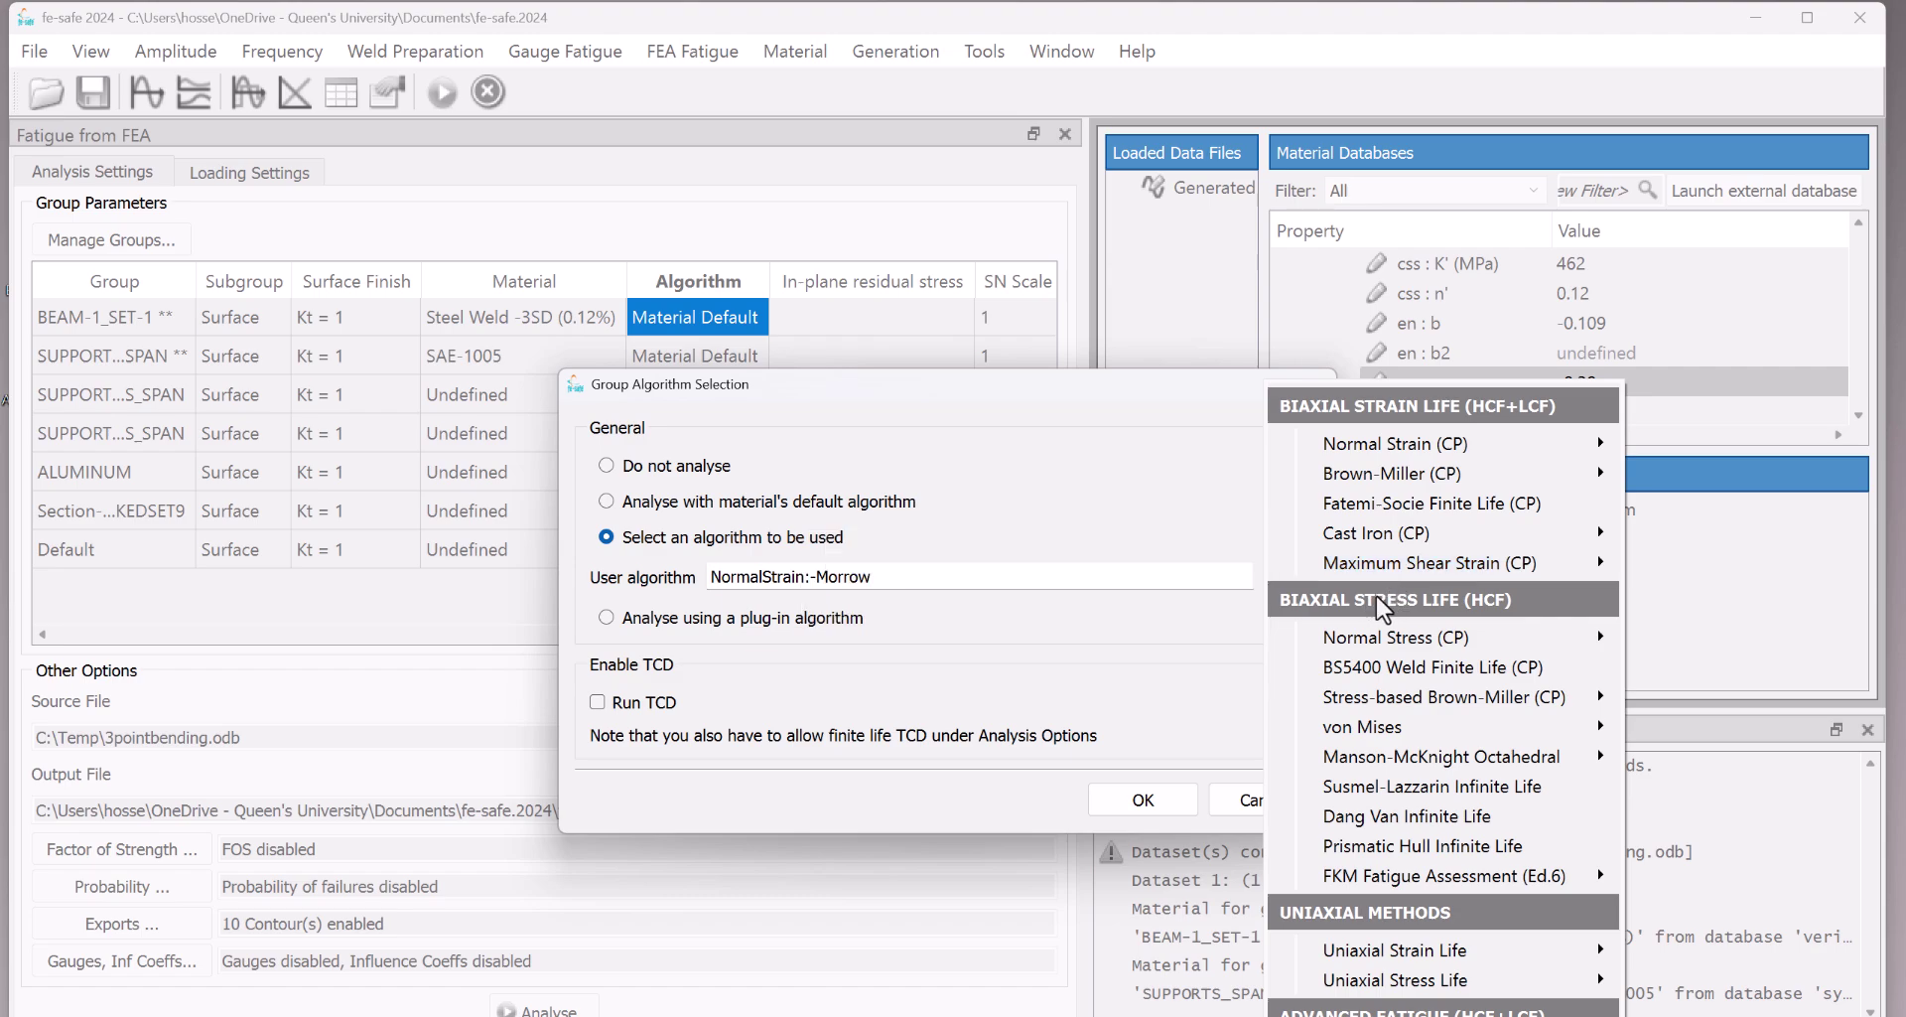
mouse_move(1449, 646)
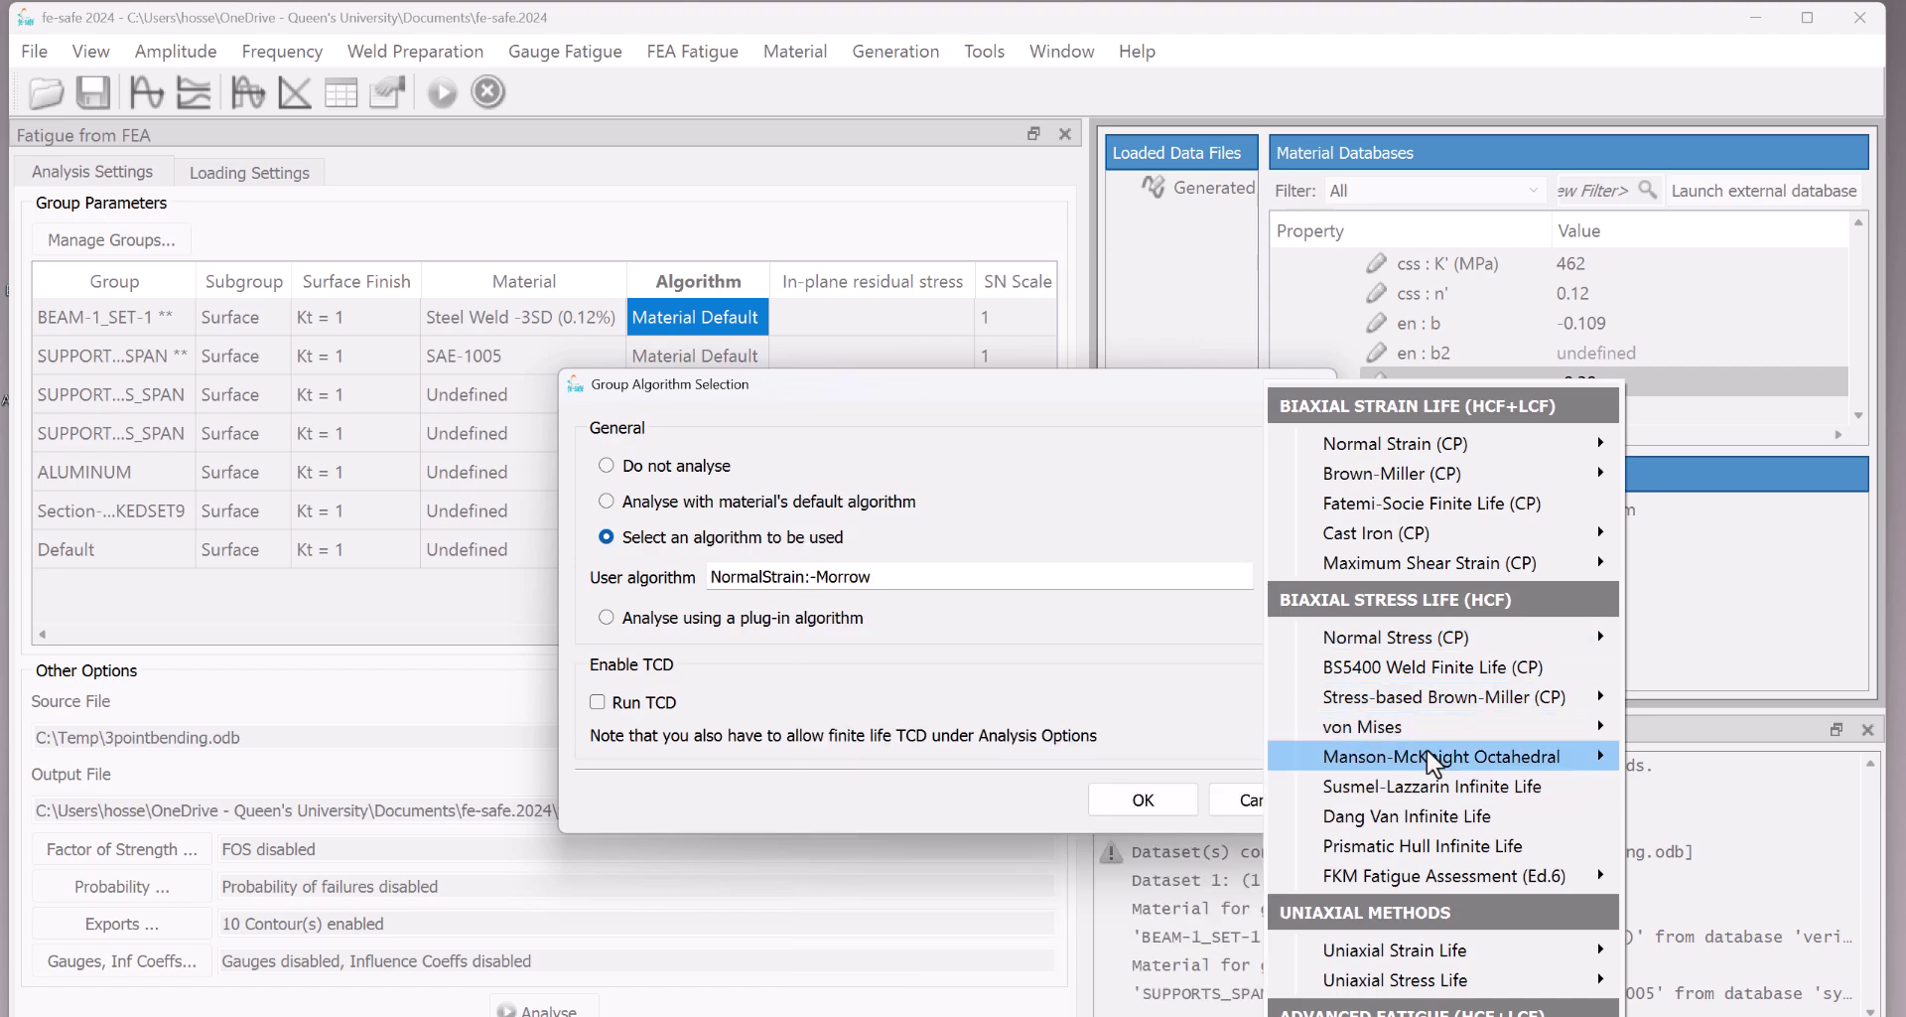
mouse_move(1390, 951)
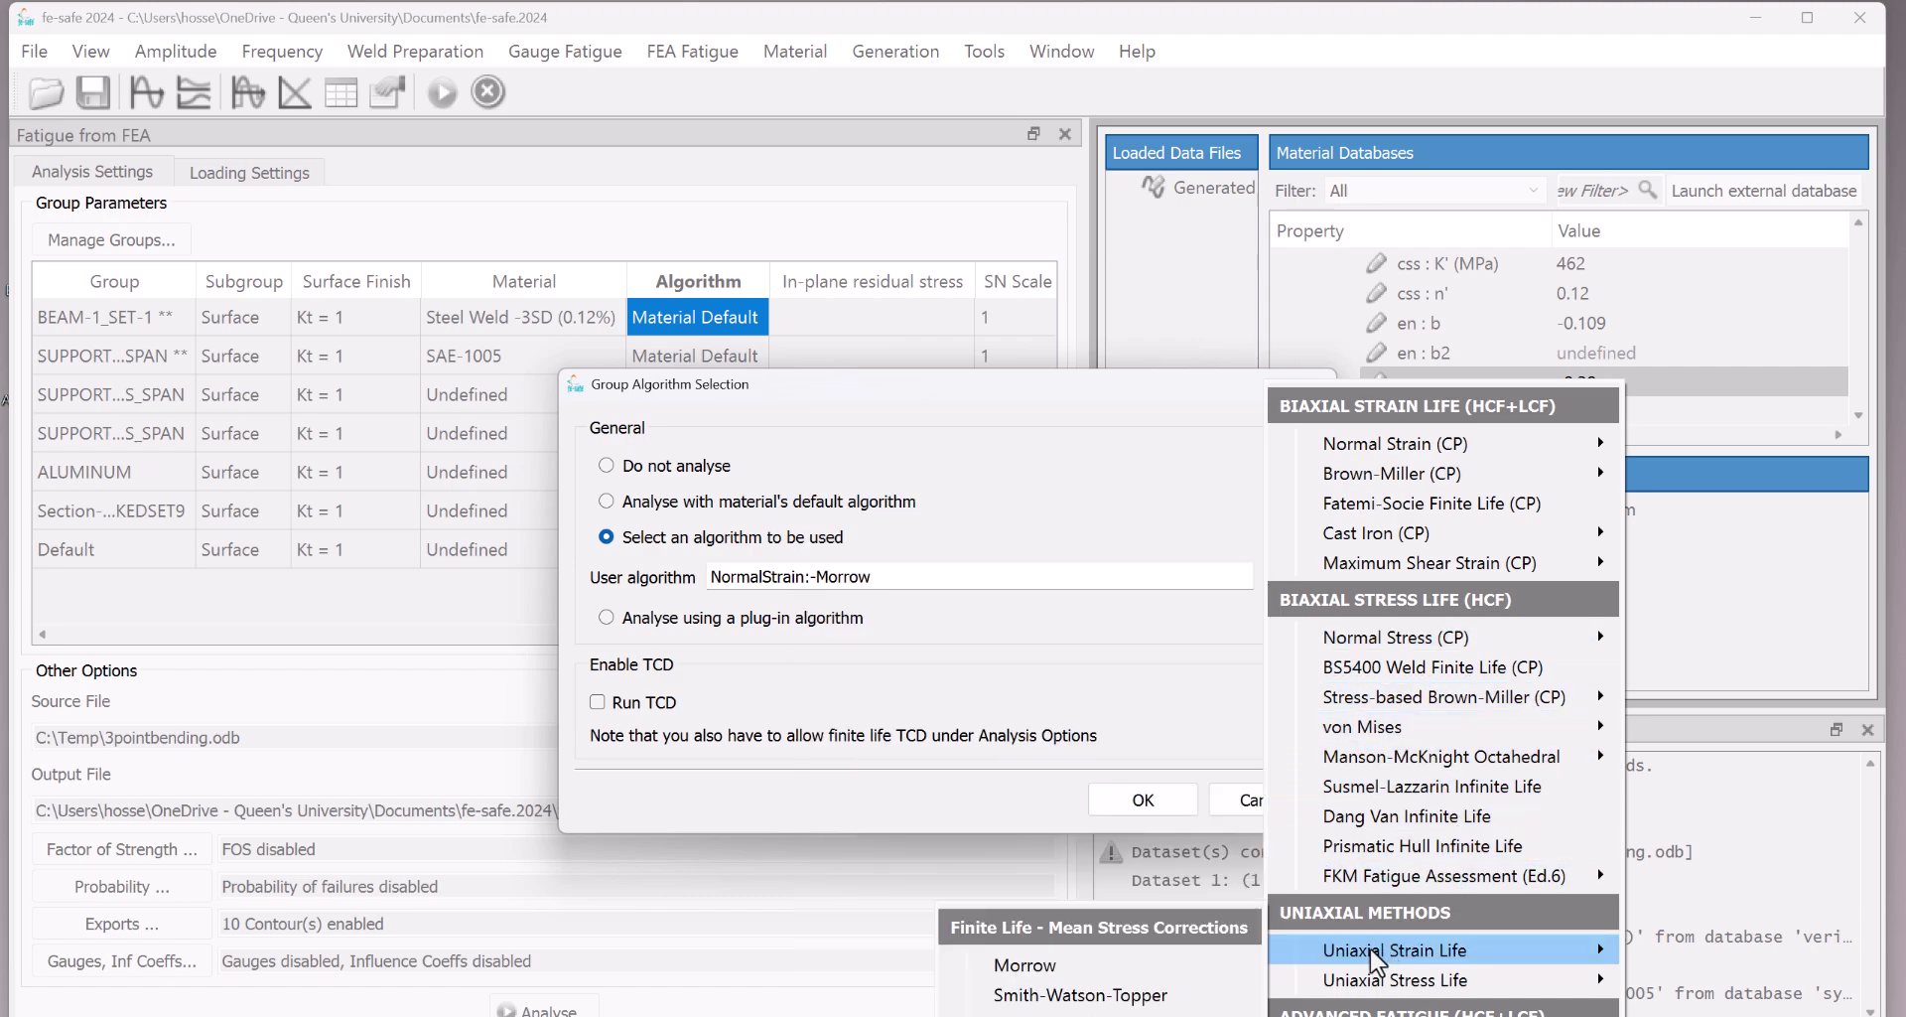
left_click(1038, 965)
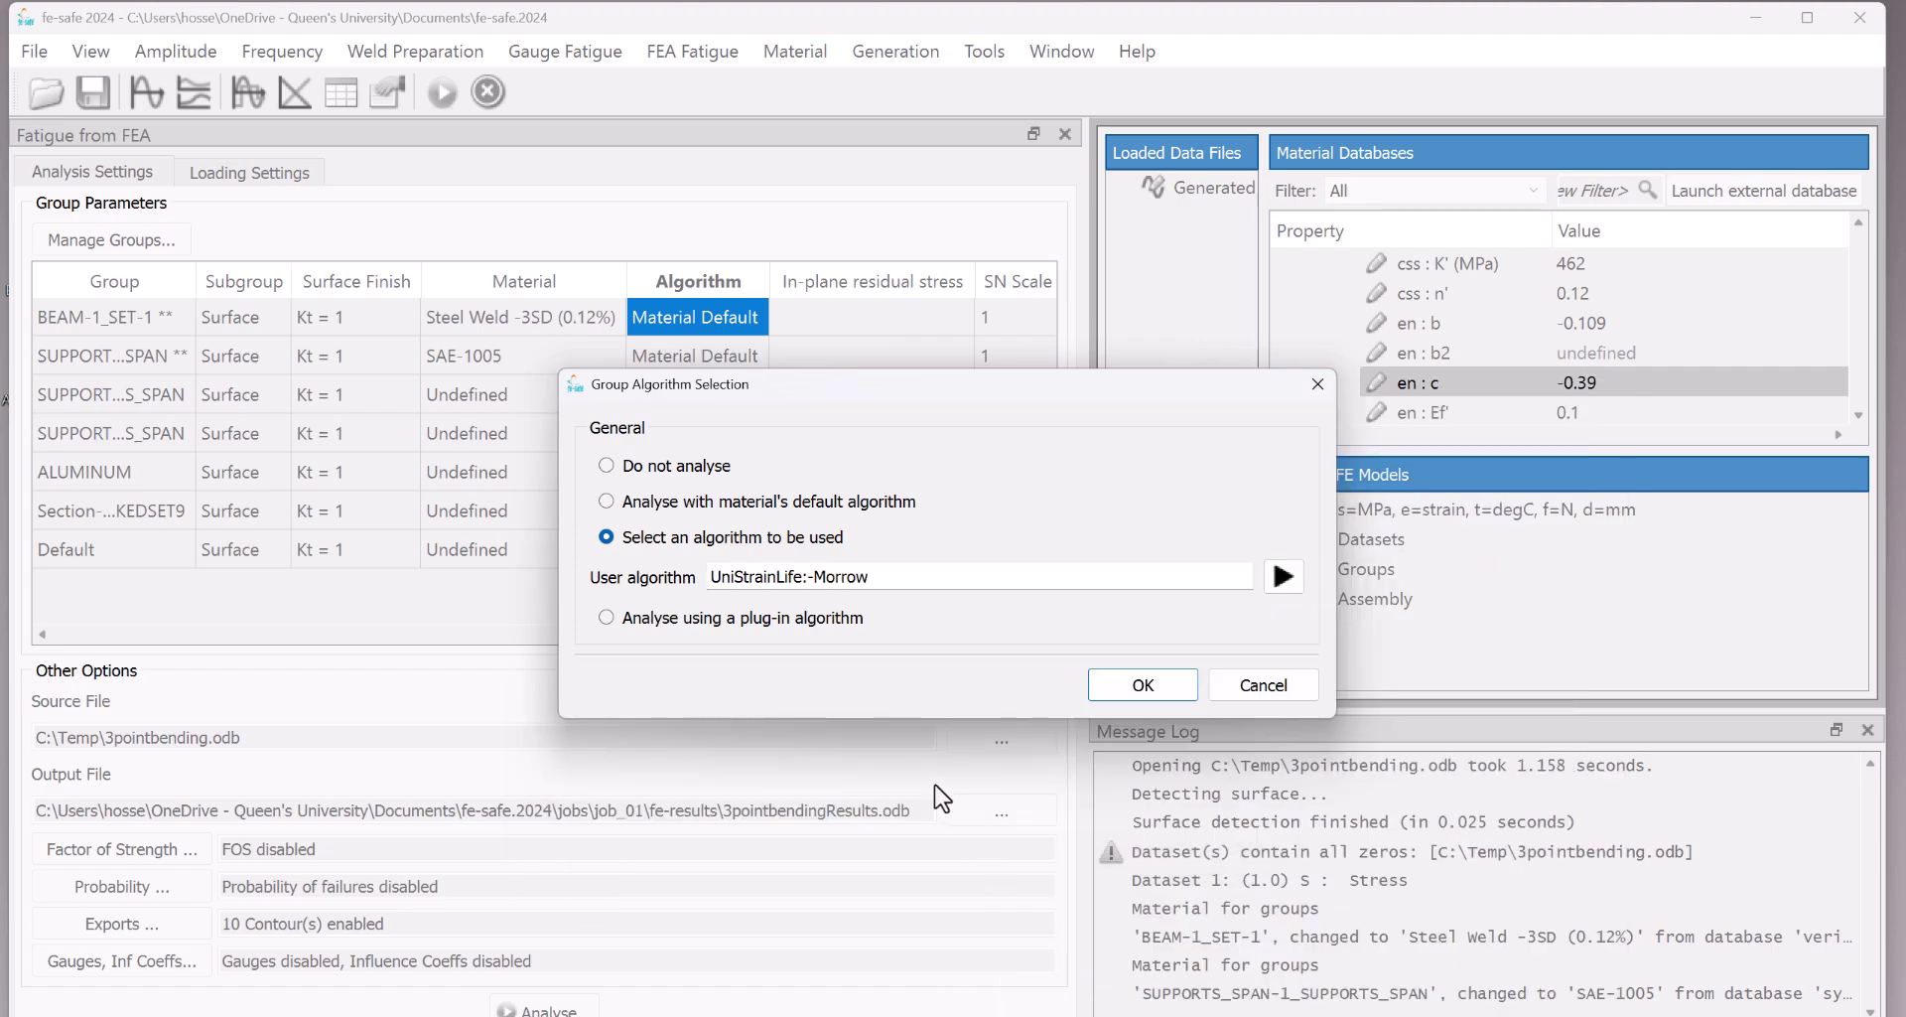
key("Return")
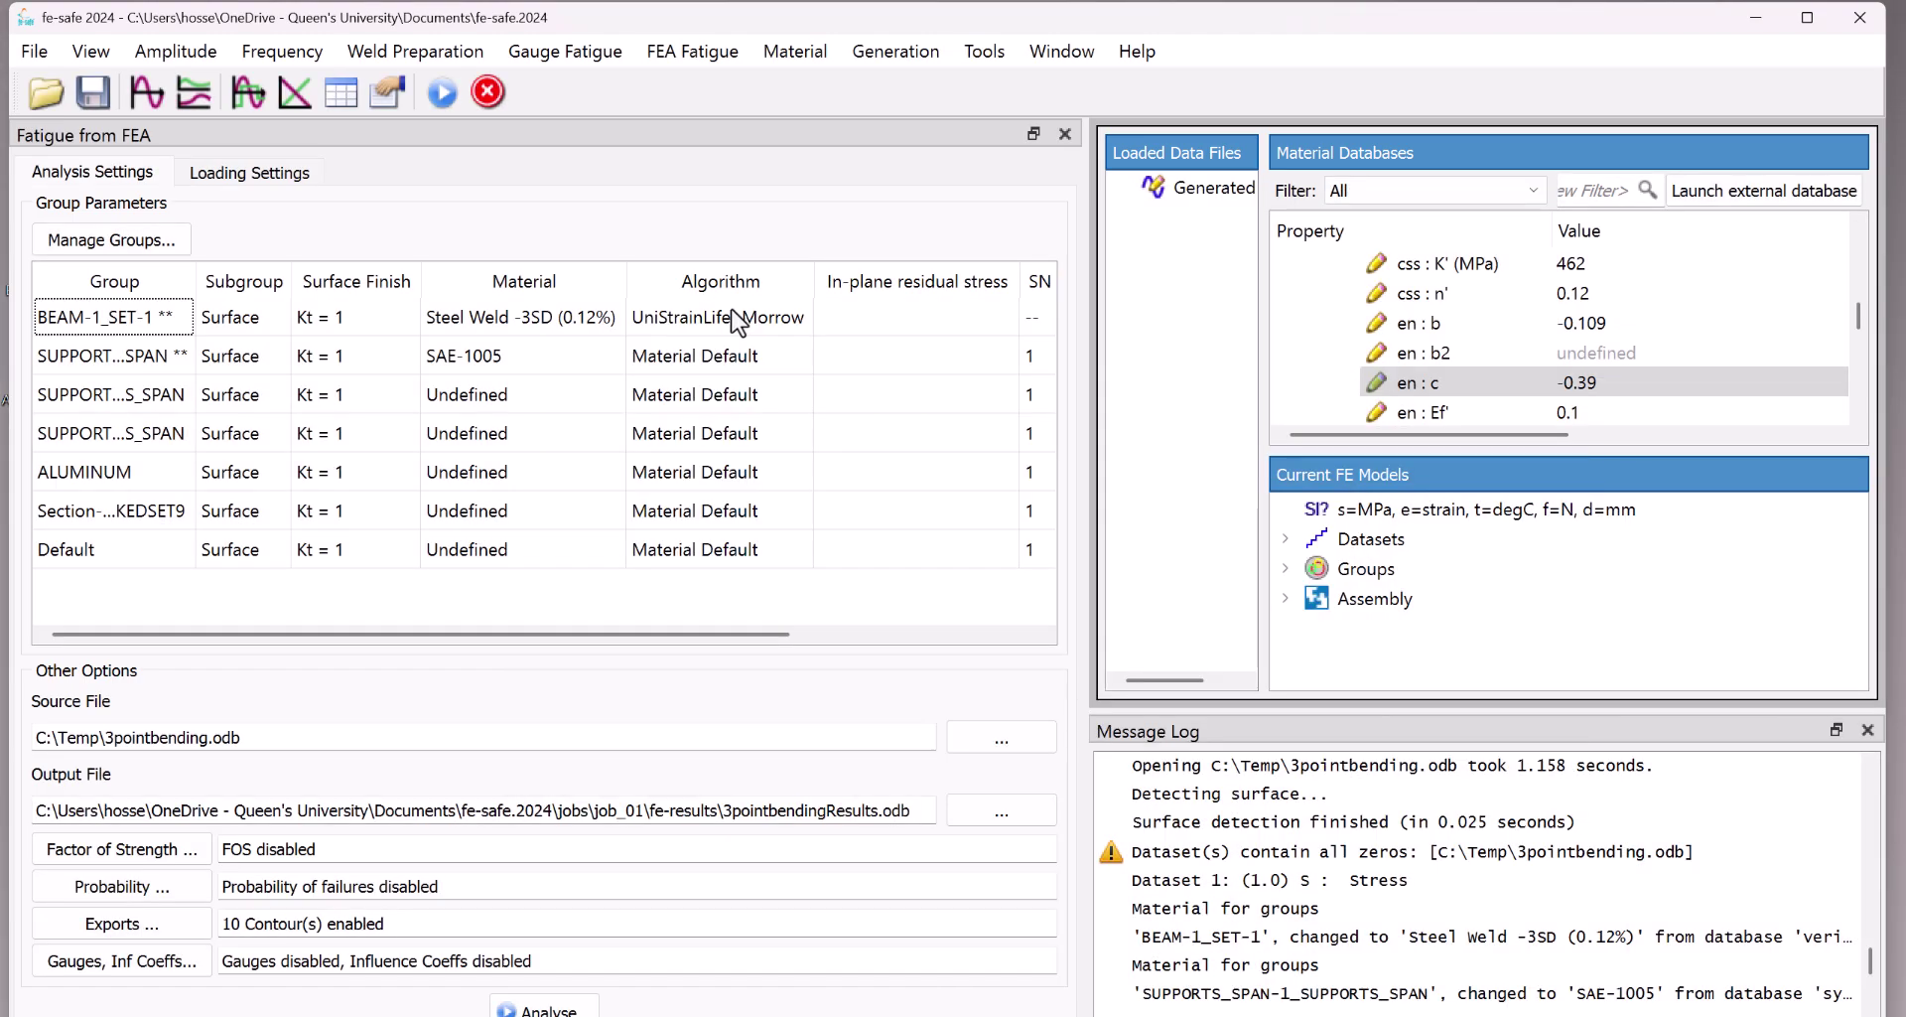
left_click(717, 316)
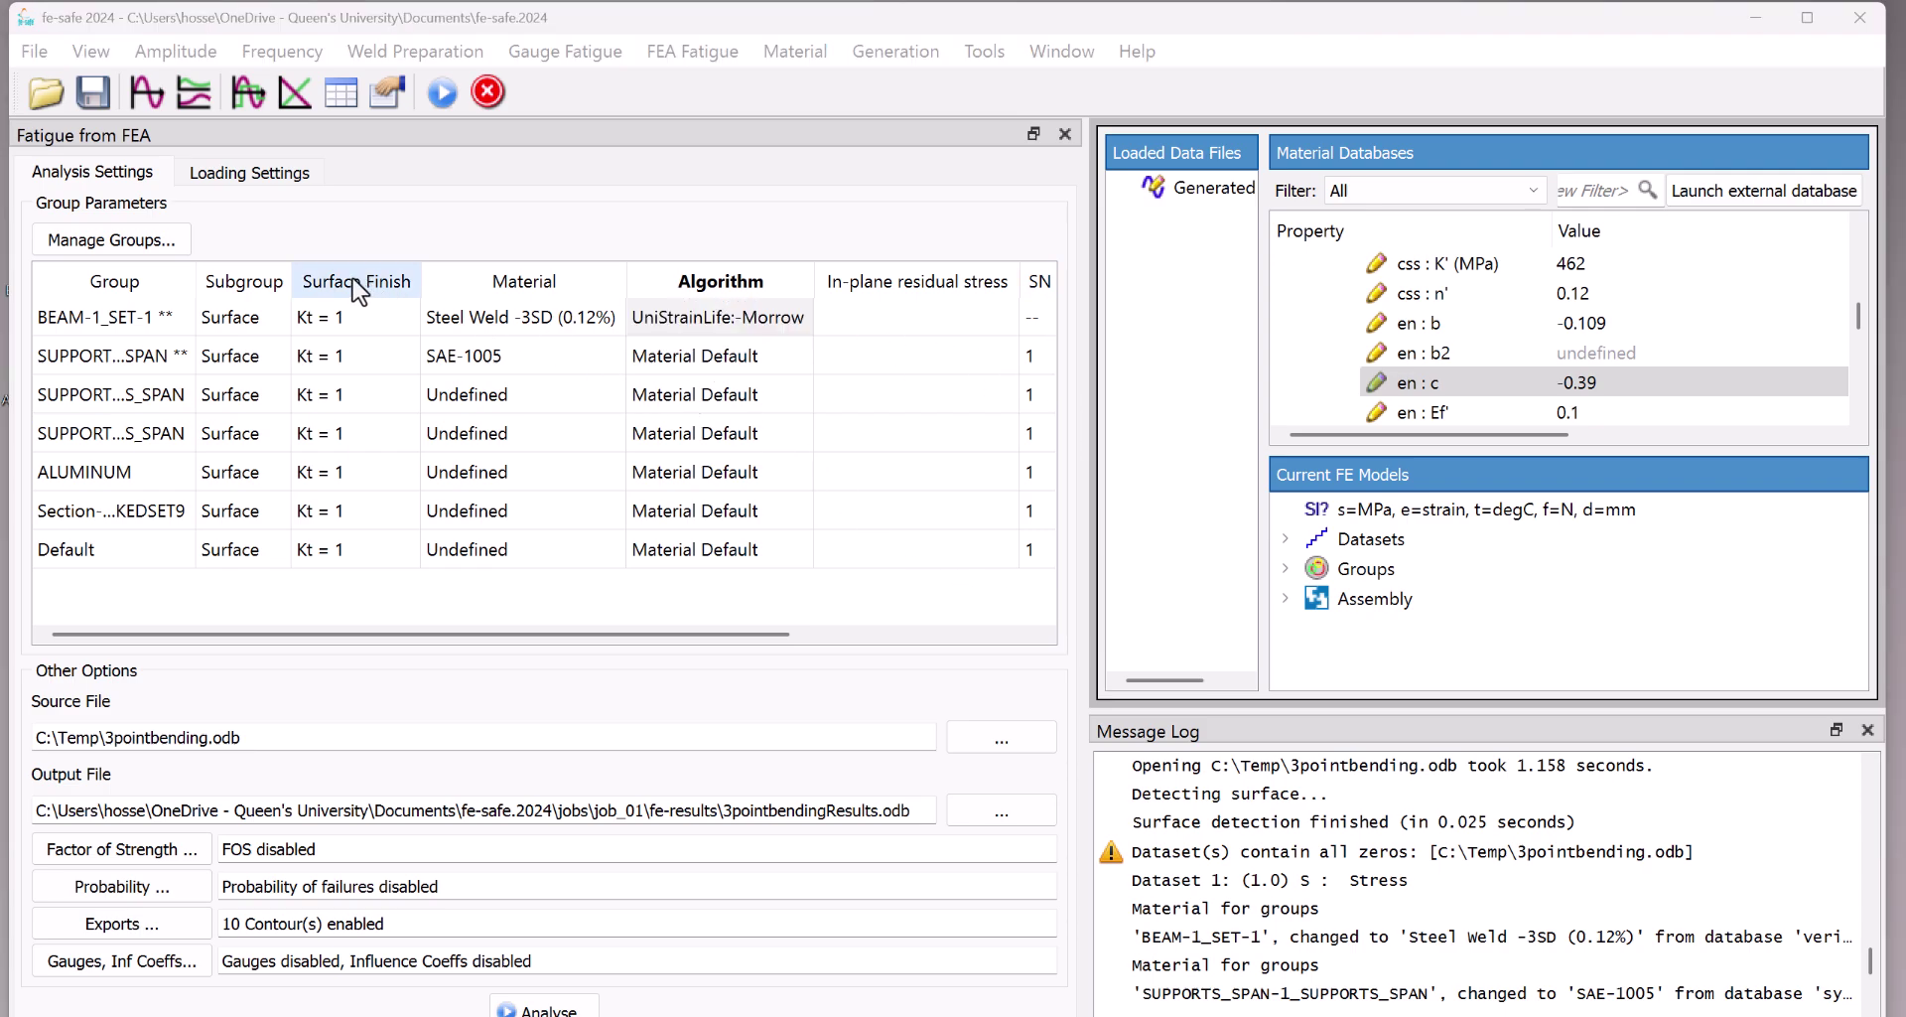
View the embedded 1, -1 load history in Loading Settings, then close it.
left_click(254, 173)
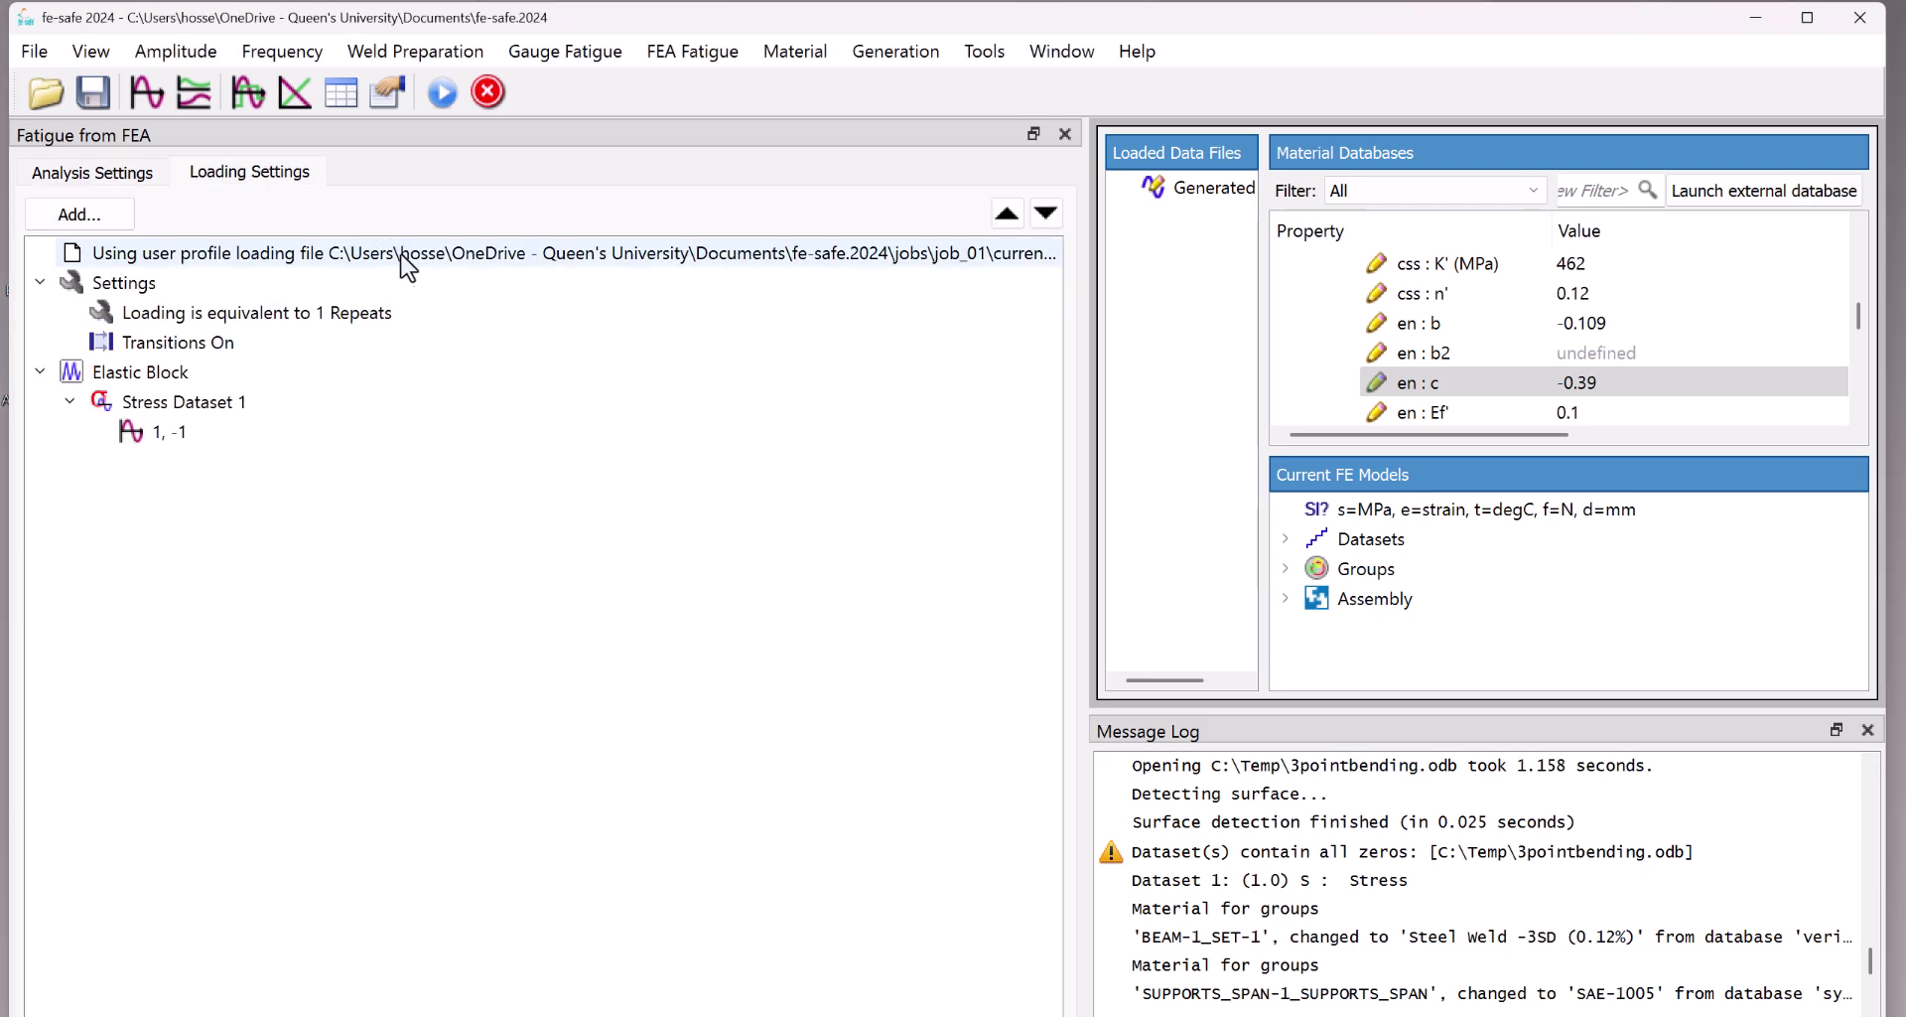
double_click(160, 440)
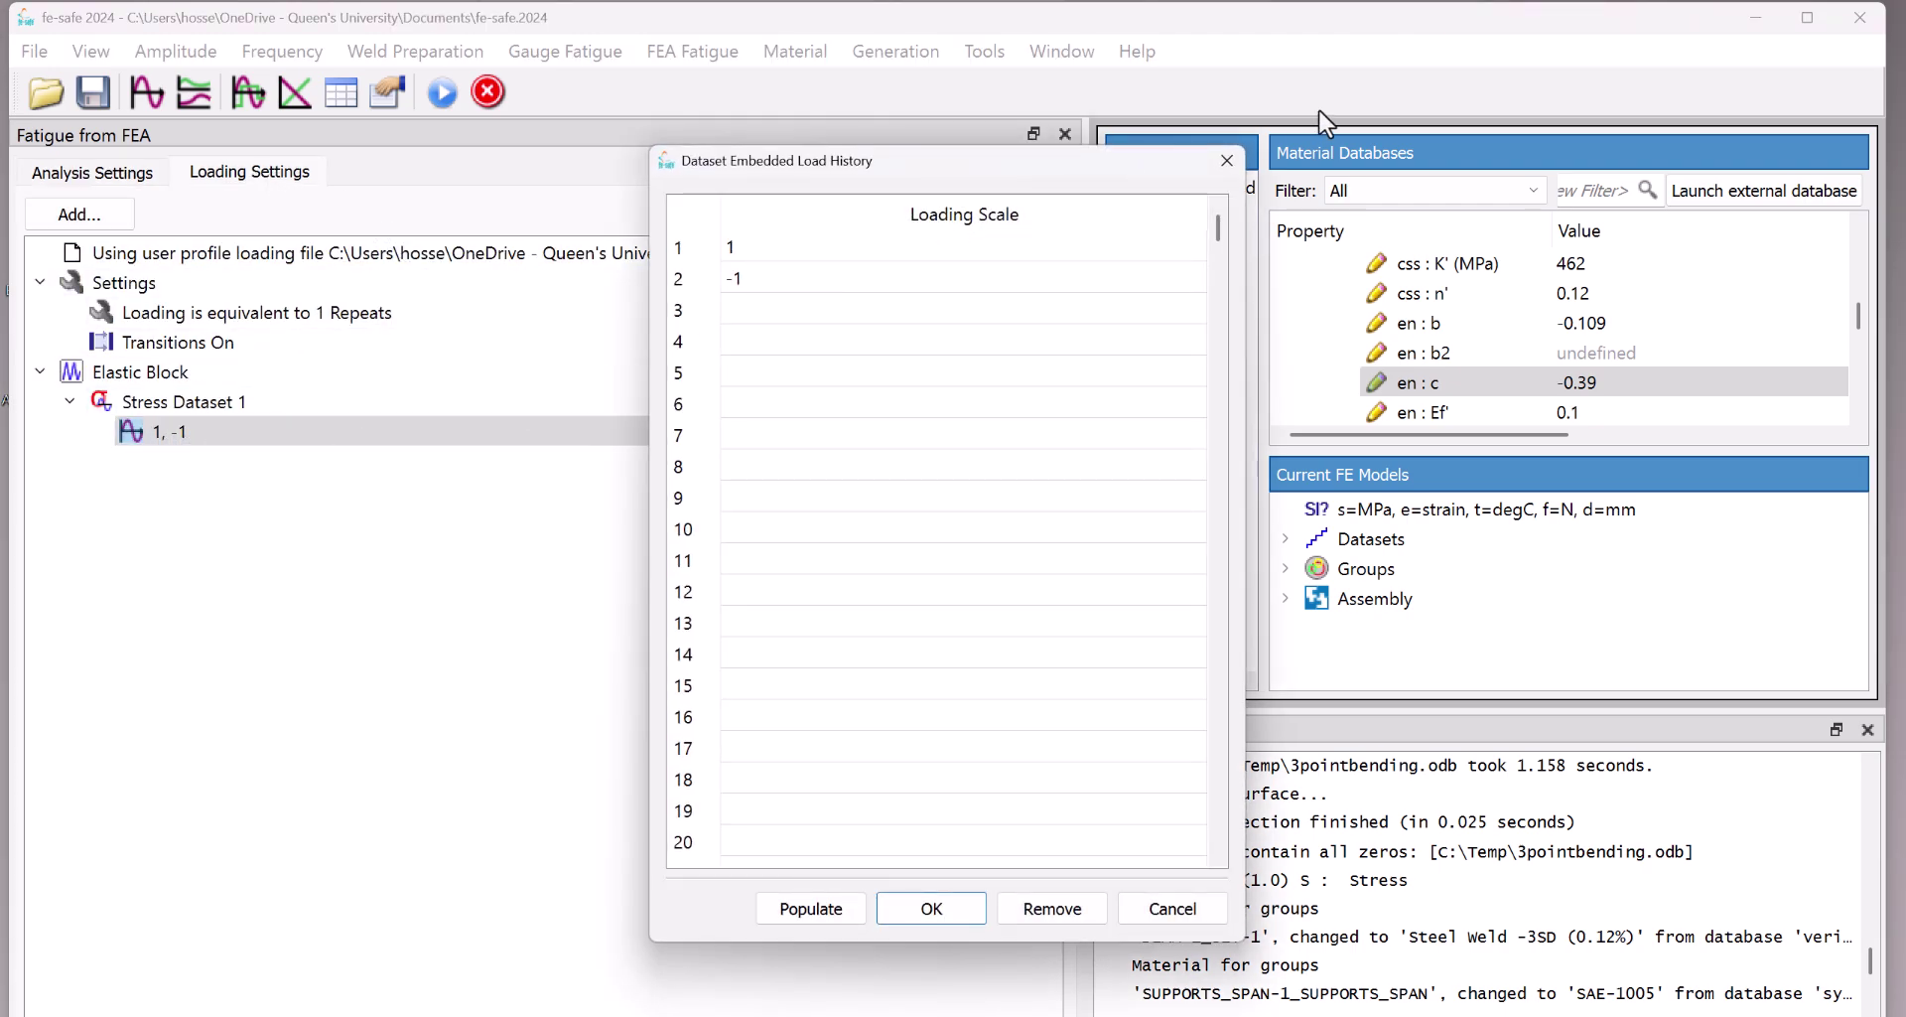
left_click(1228, 161)
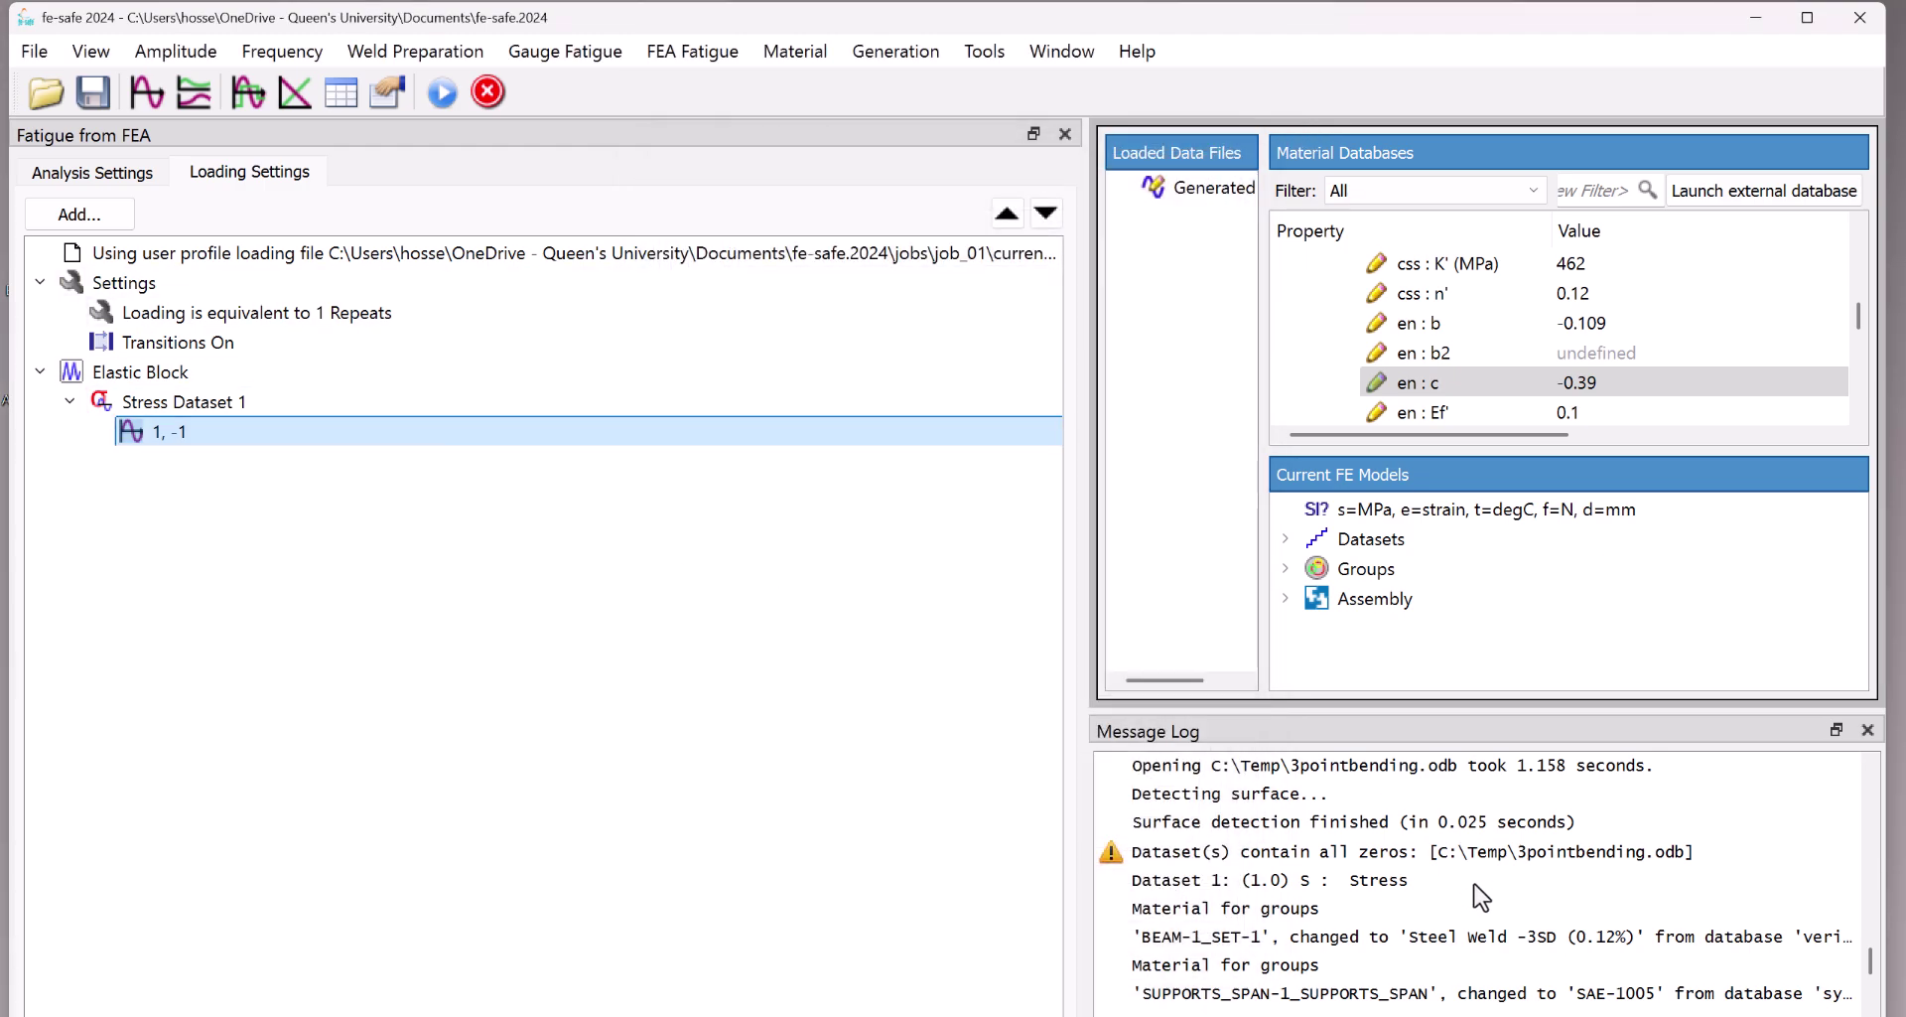
Clear all loading from the loading tree and confirm the deletion.
right_click(381, 490)
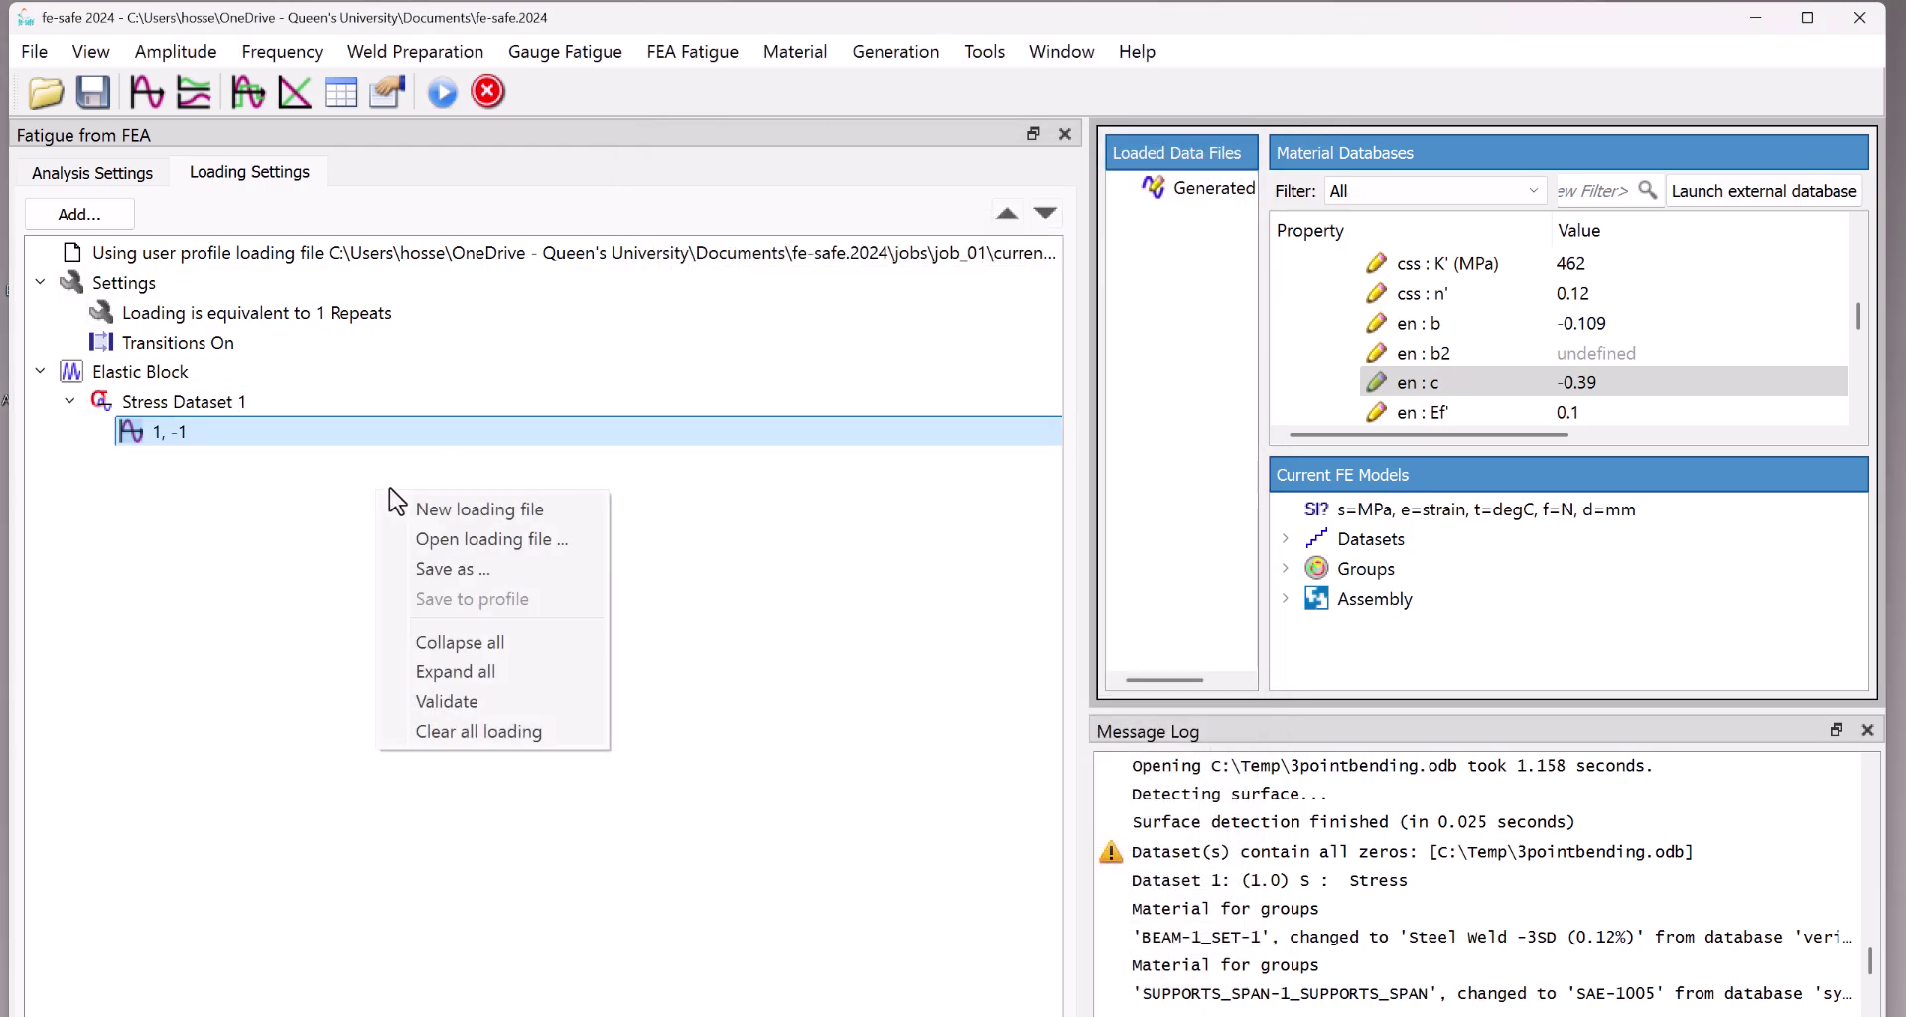
left_click(479, 733)
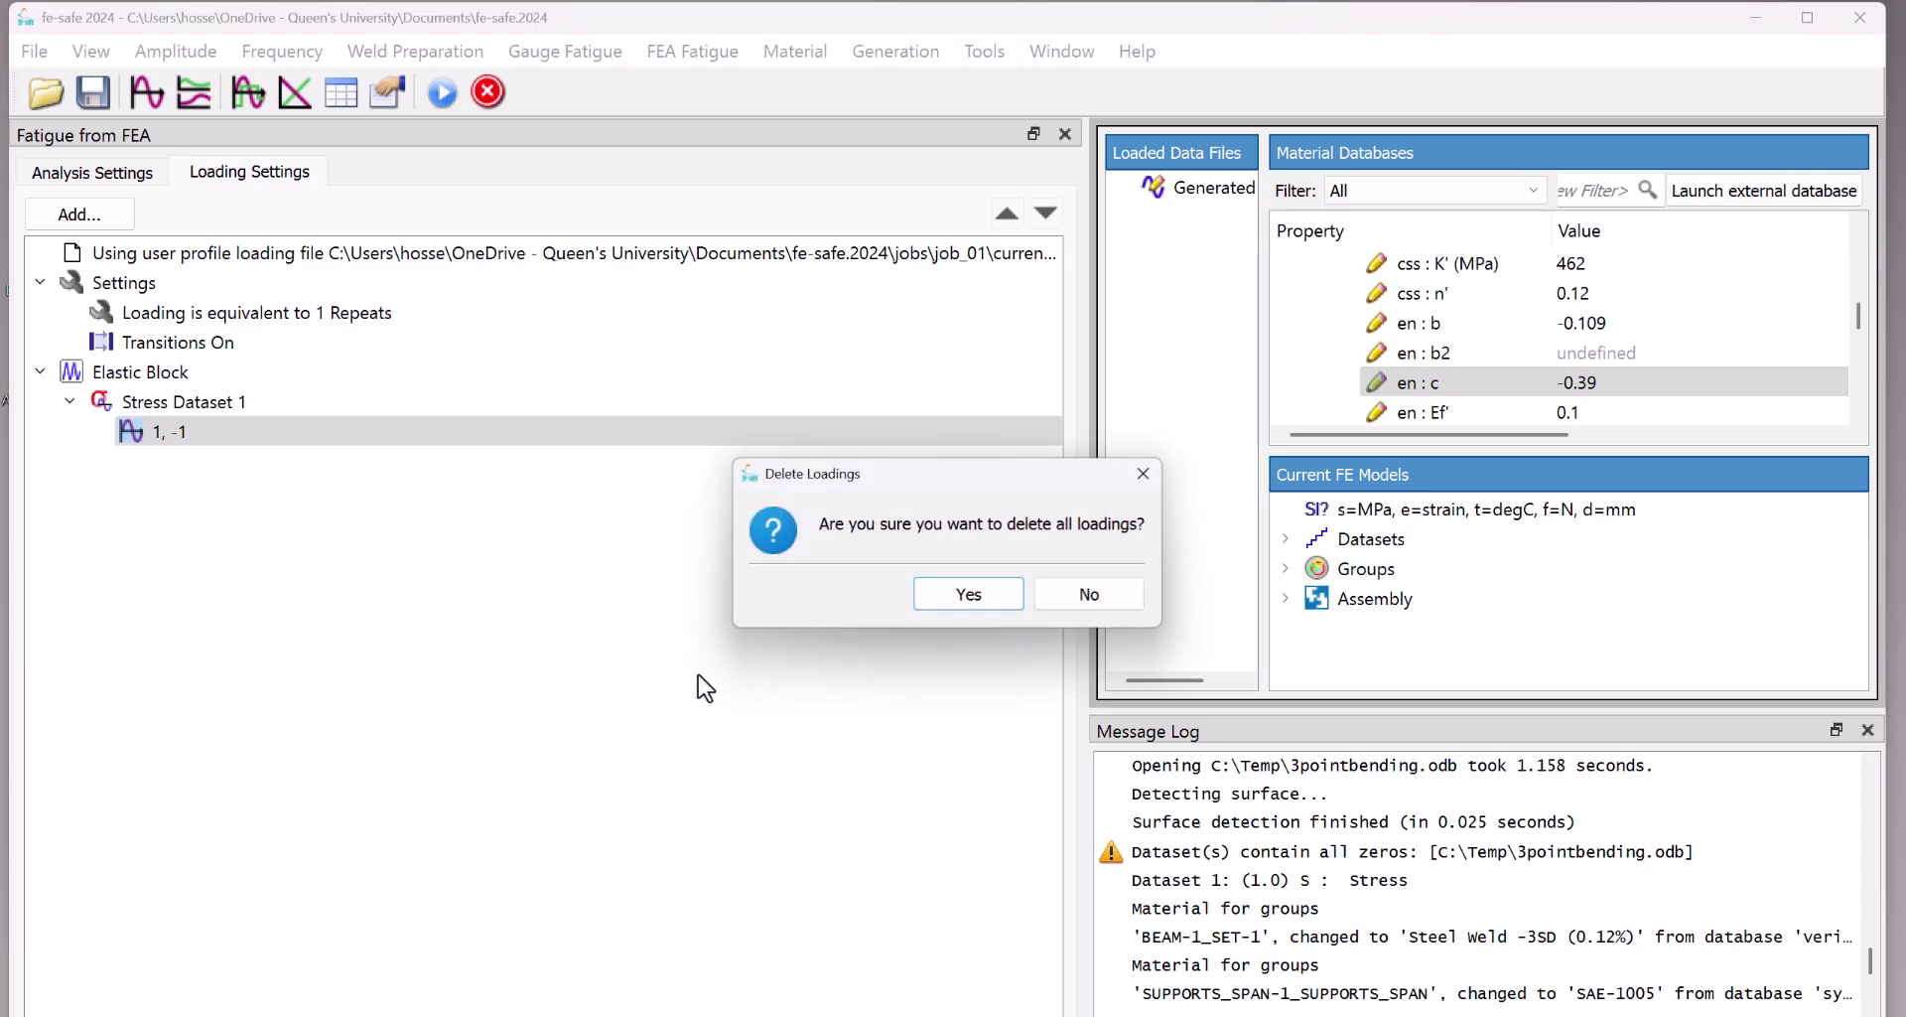
left_click(990, 591)
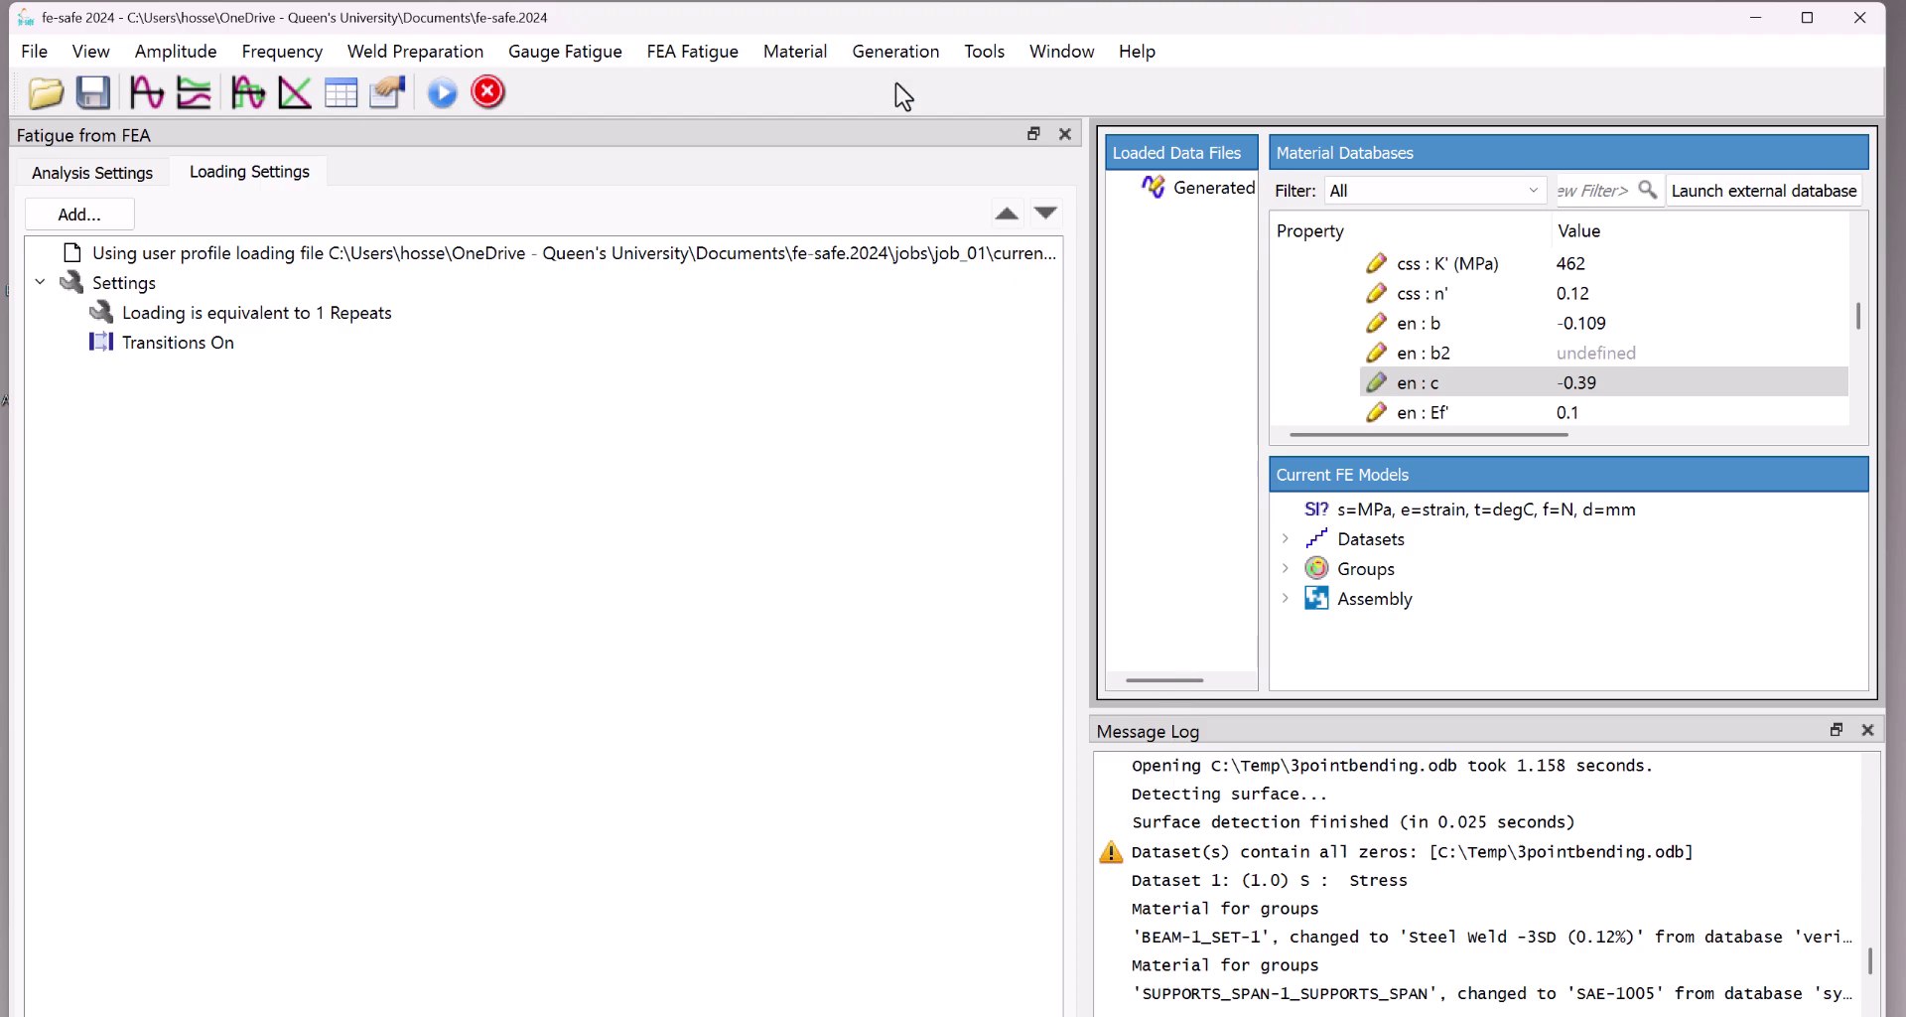
Generate a 1-second, 1 Hz sine wave signal with amplitude 1.
left_click(897, 56)
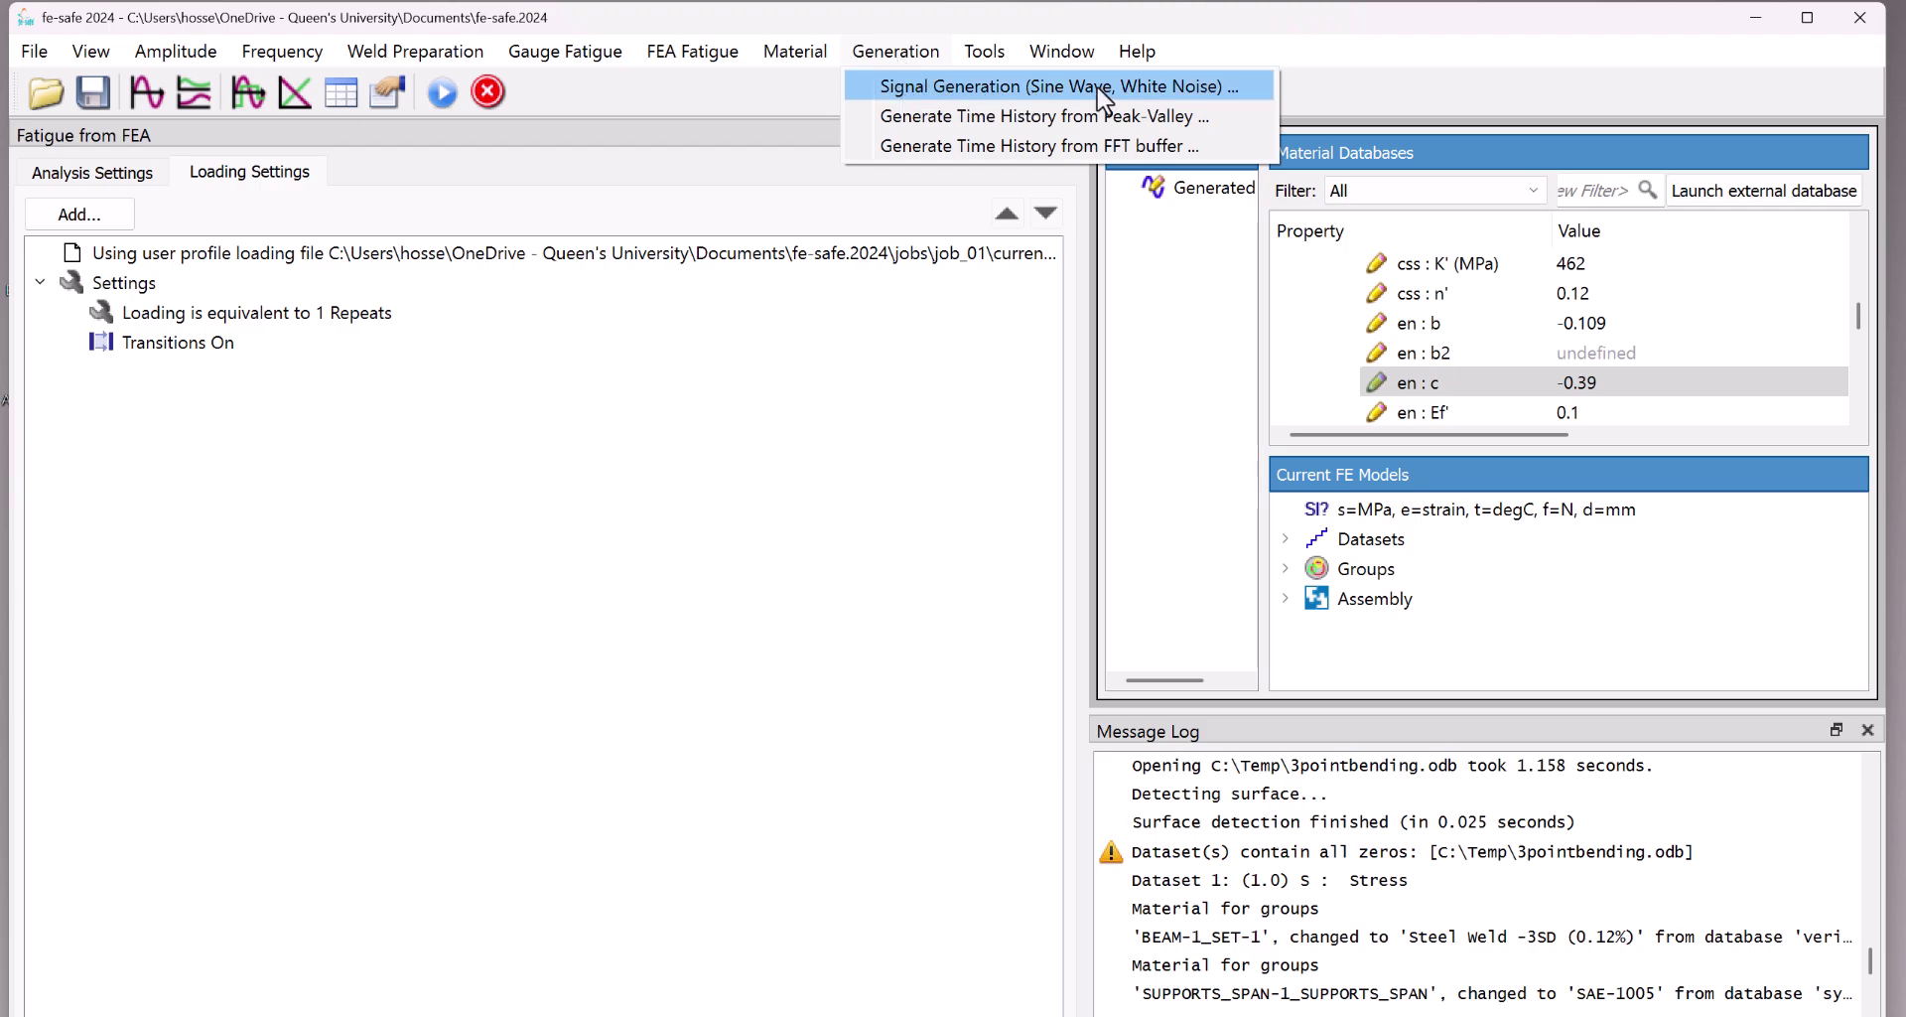
left_click(1062, 89)
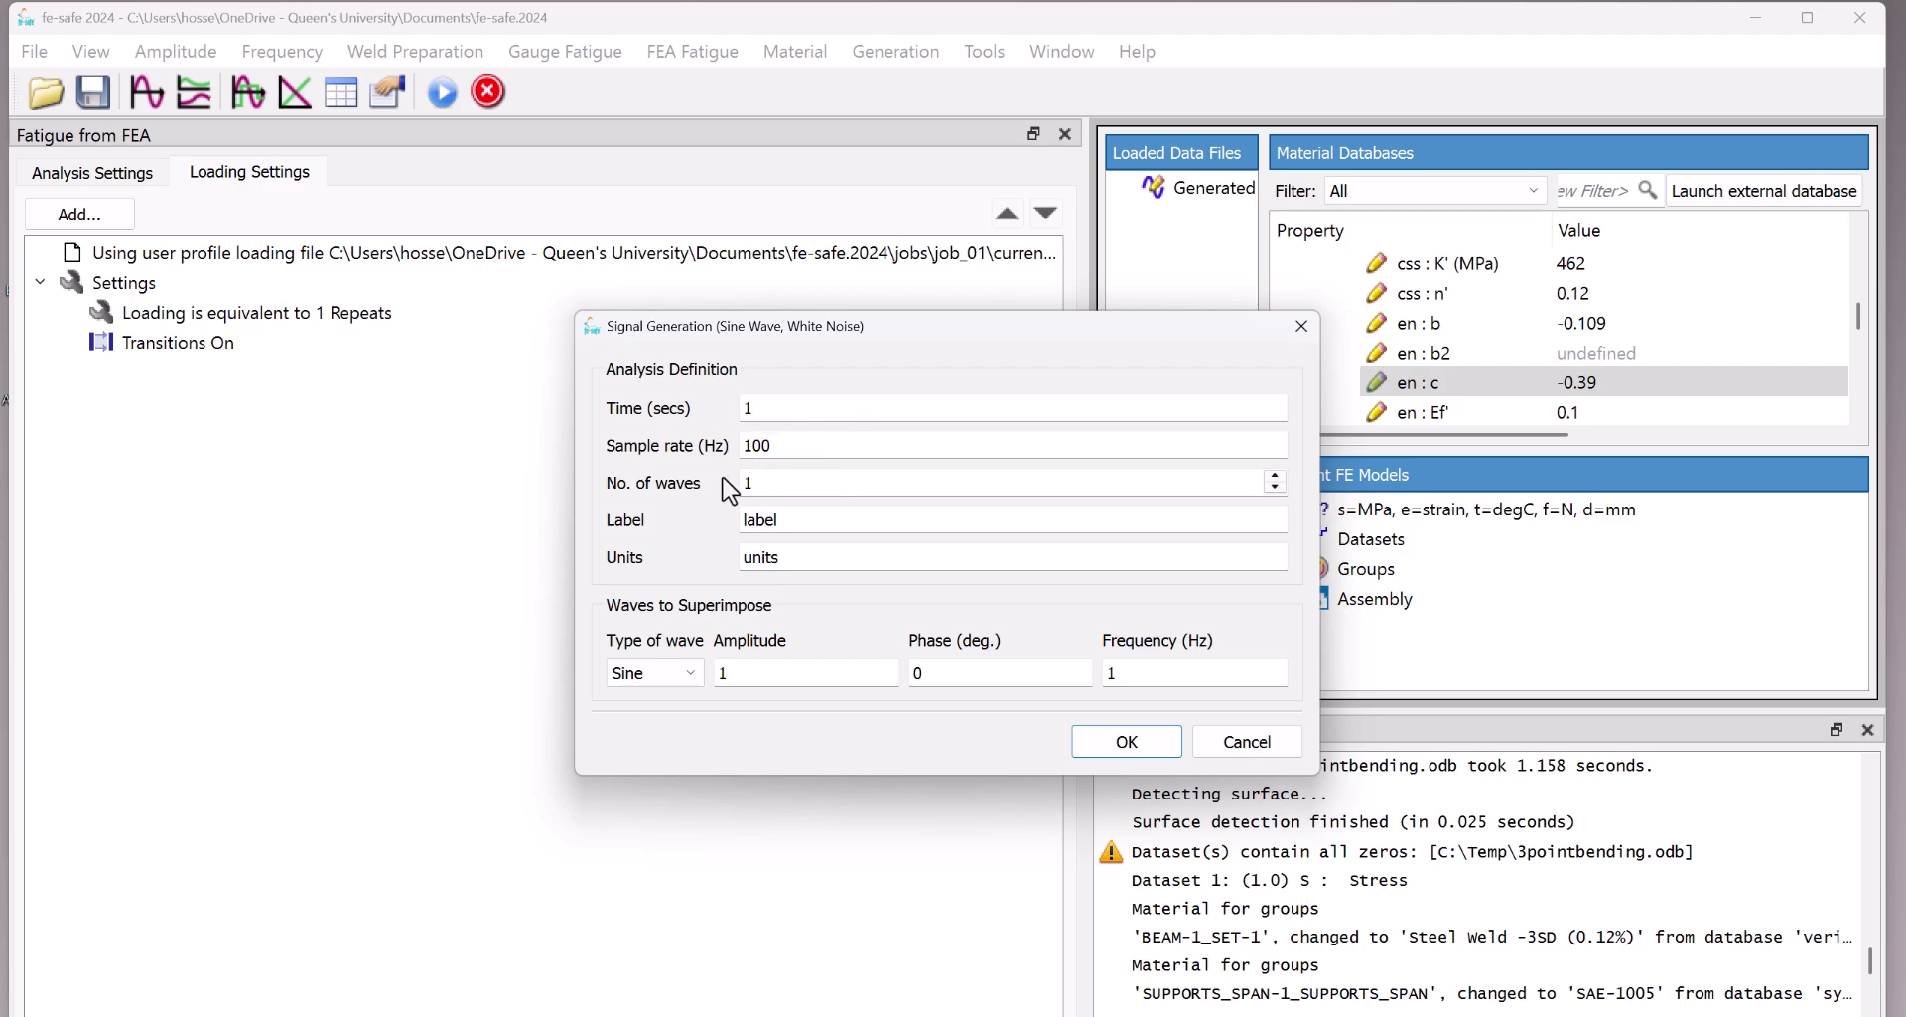
left_click(1127, 740)
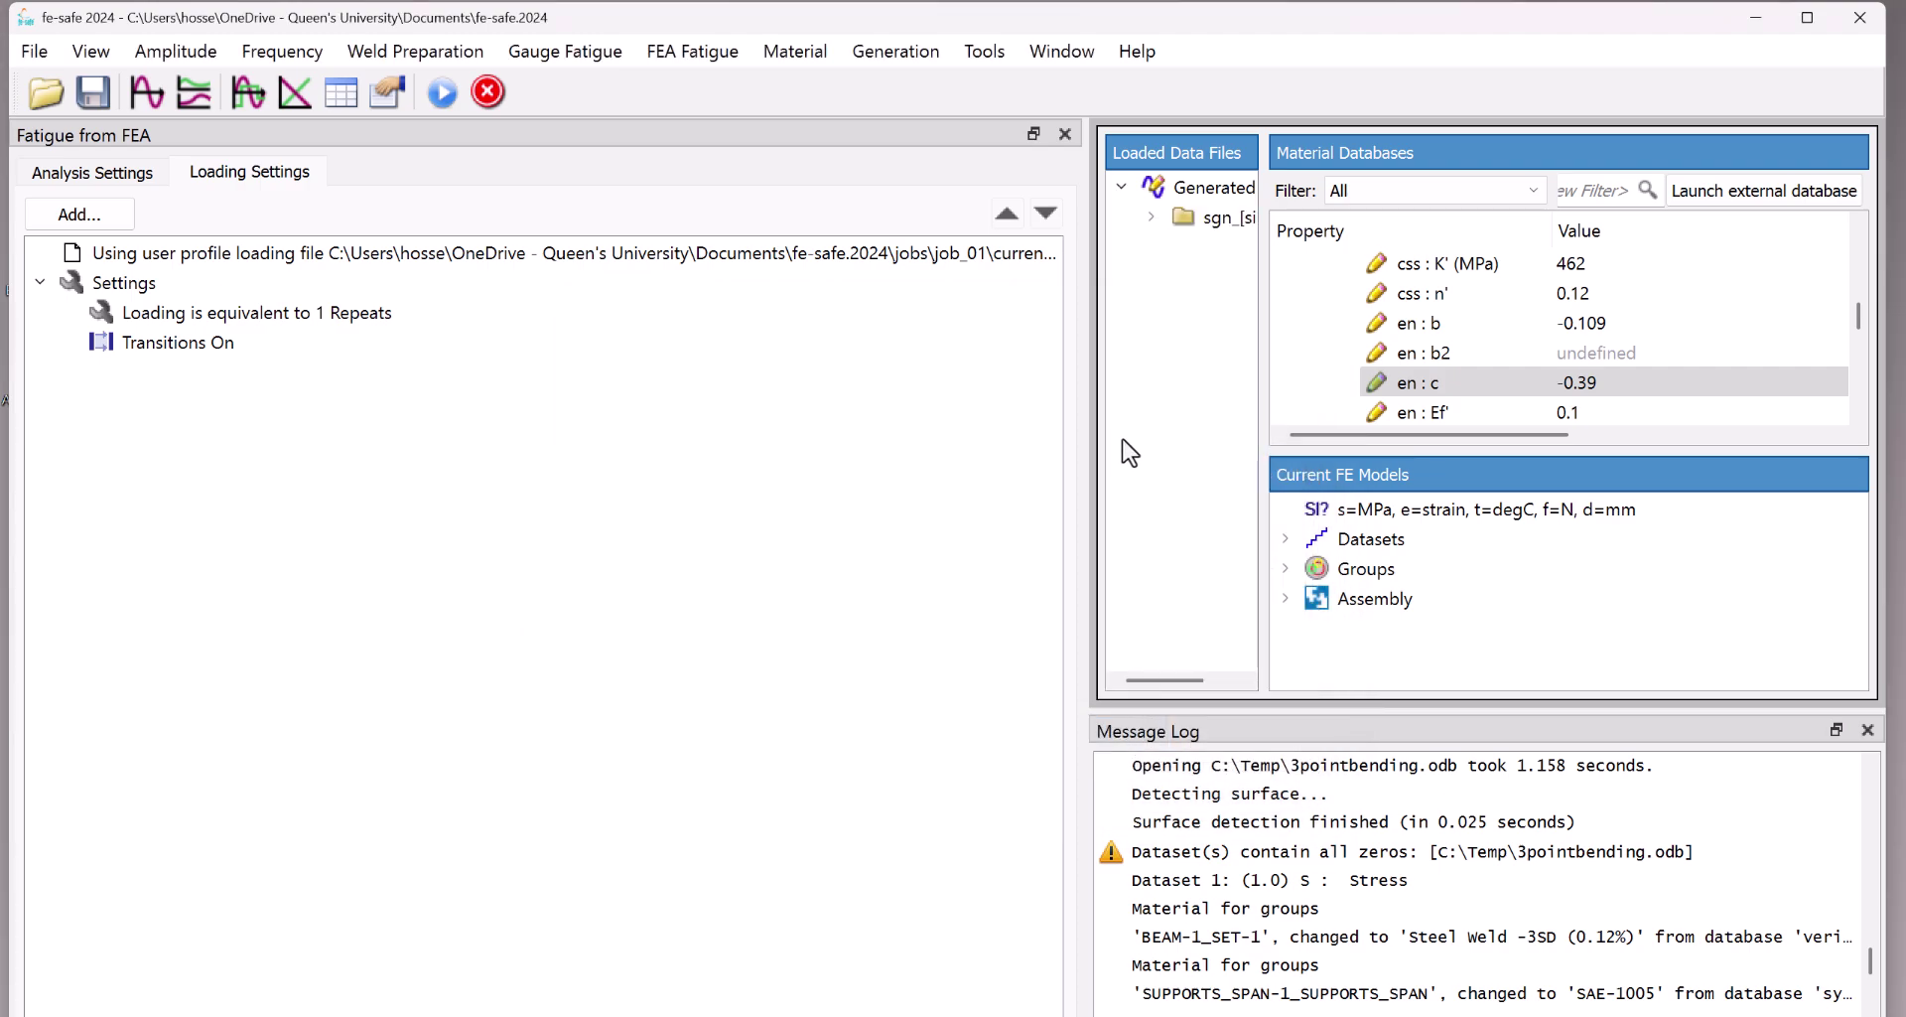
Expand the new sine signal file, plot its waveform to check it, then close the plot.
left_click_drag(1266, 187, 1303, 187)
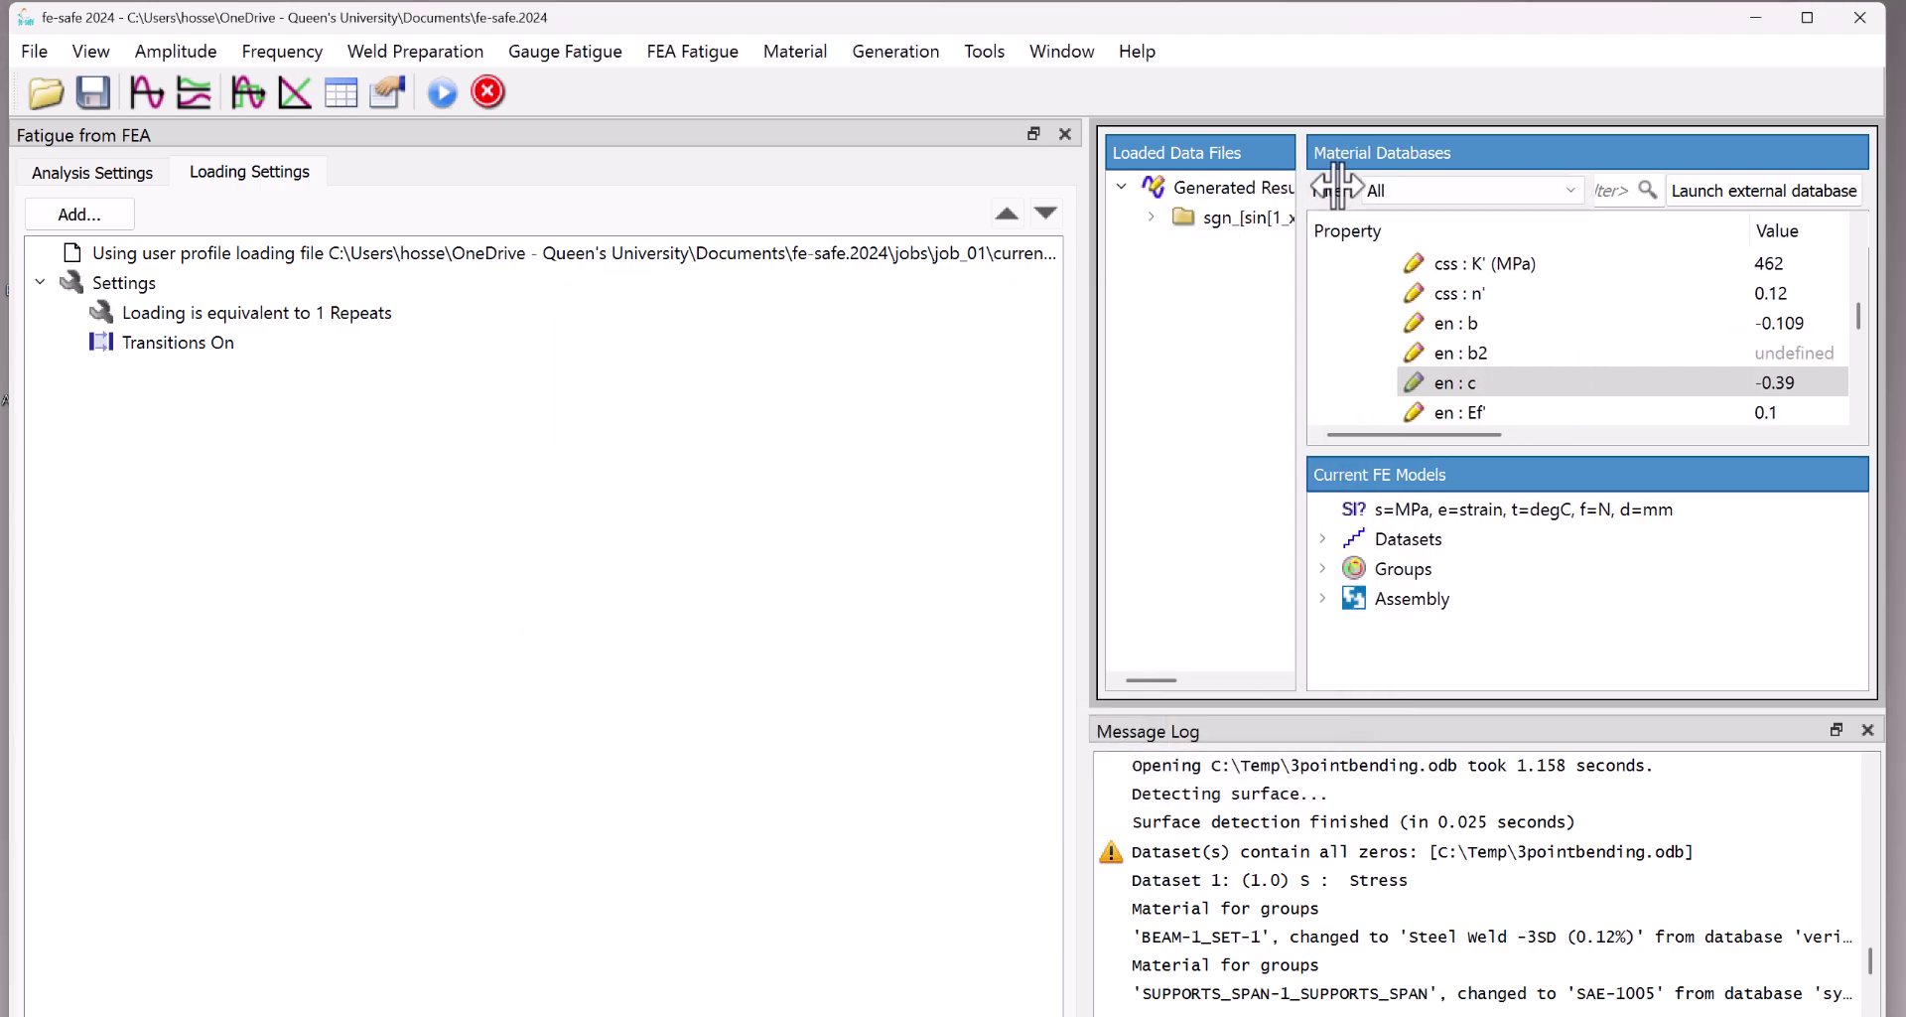
double_click(1184, 217)
right_click(1236, 258)
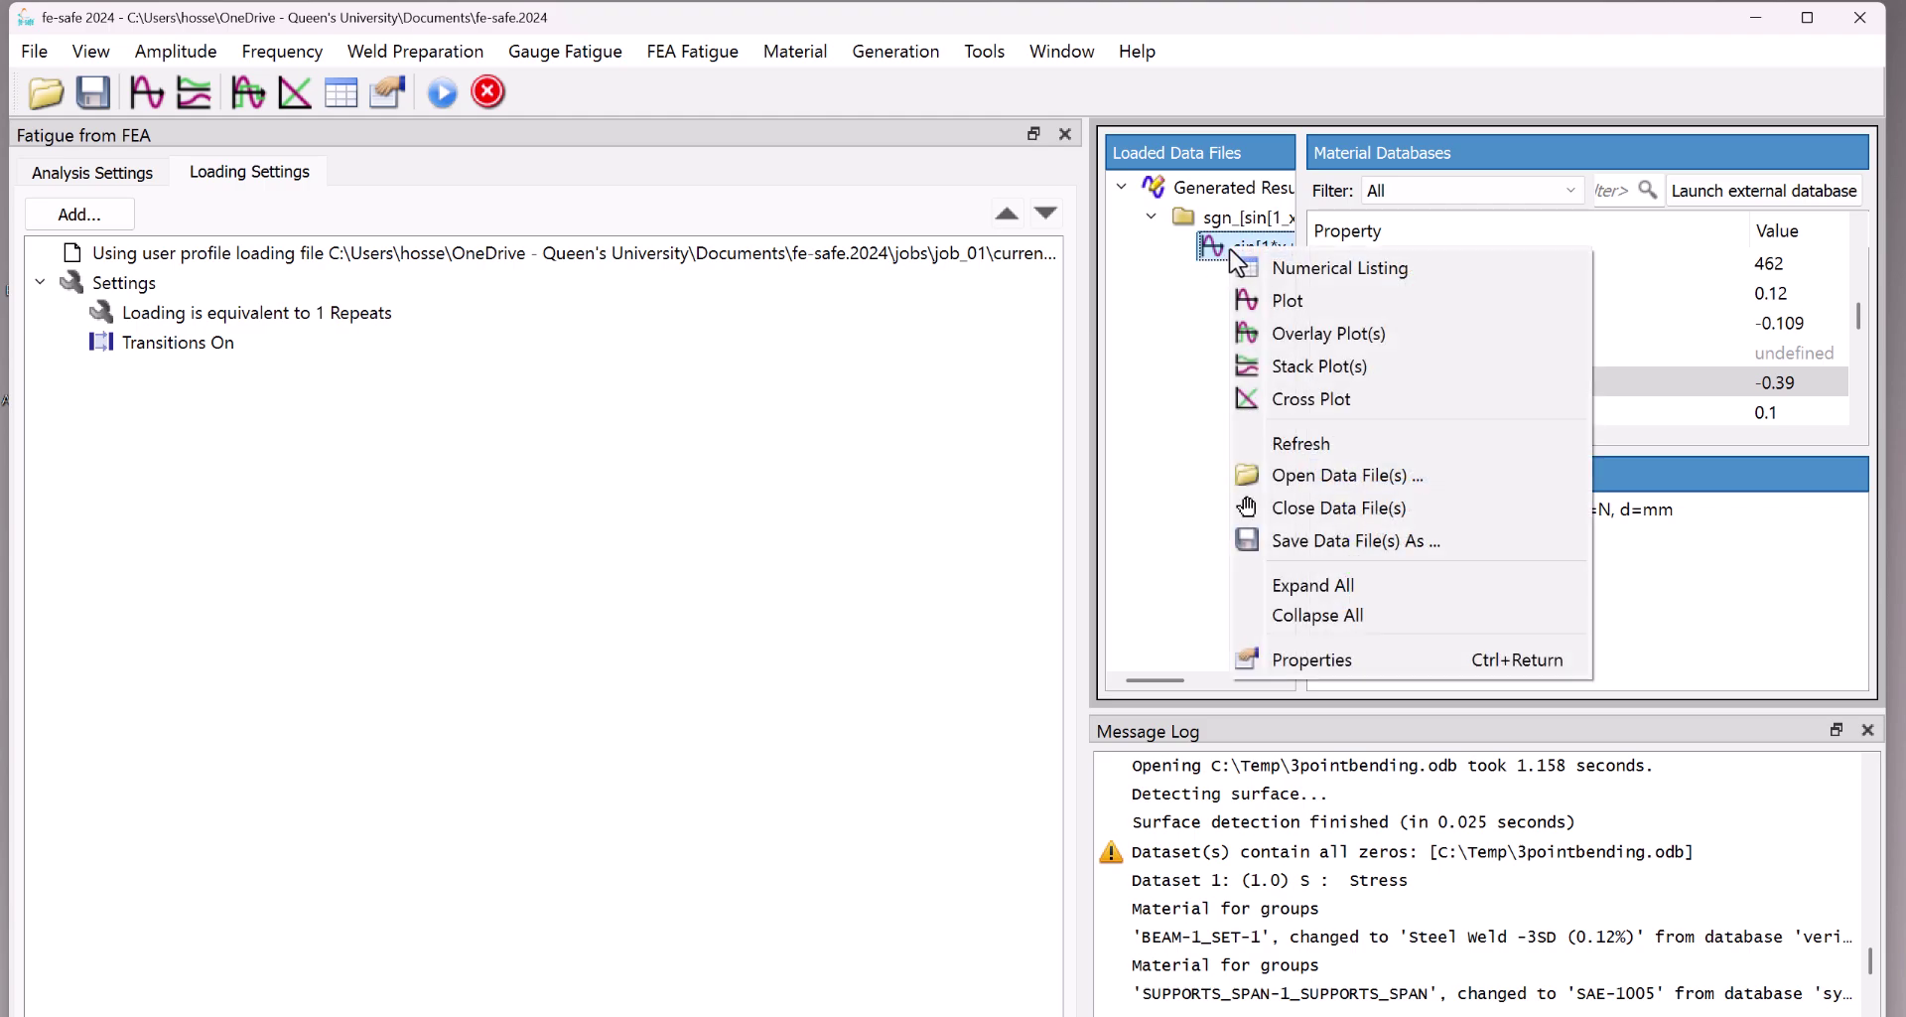
left_click(1269, 298)
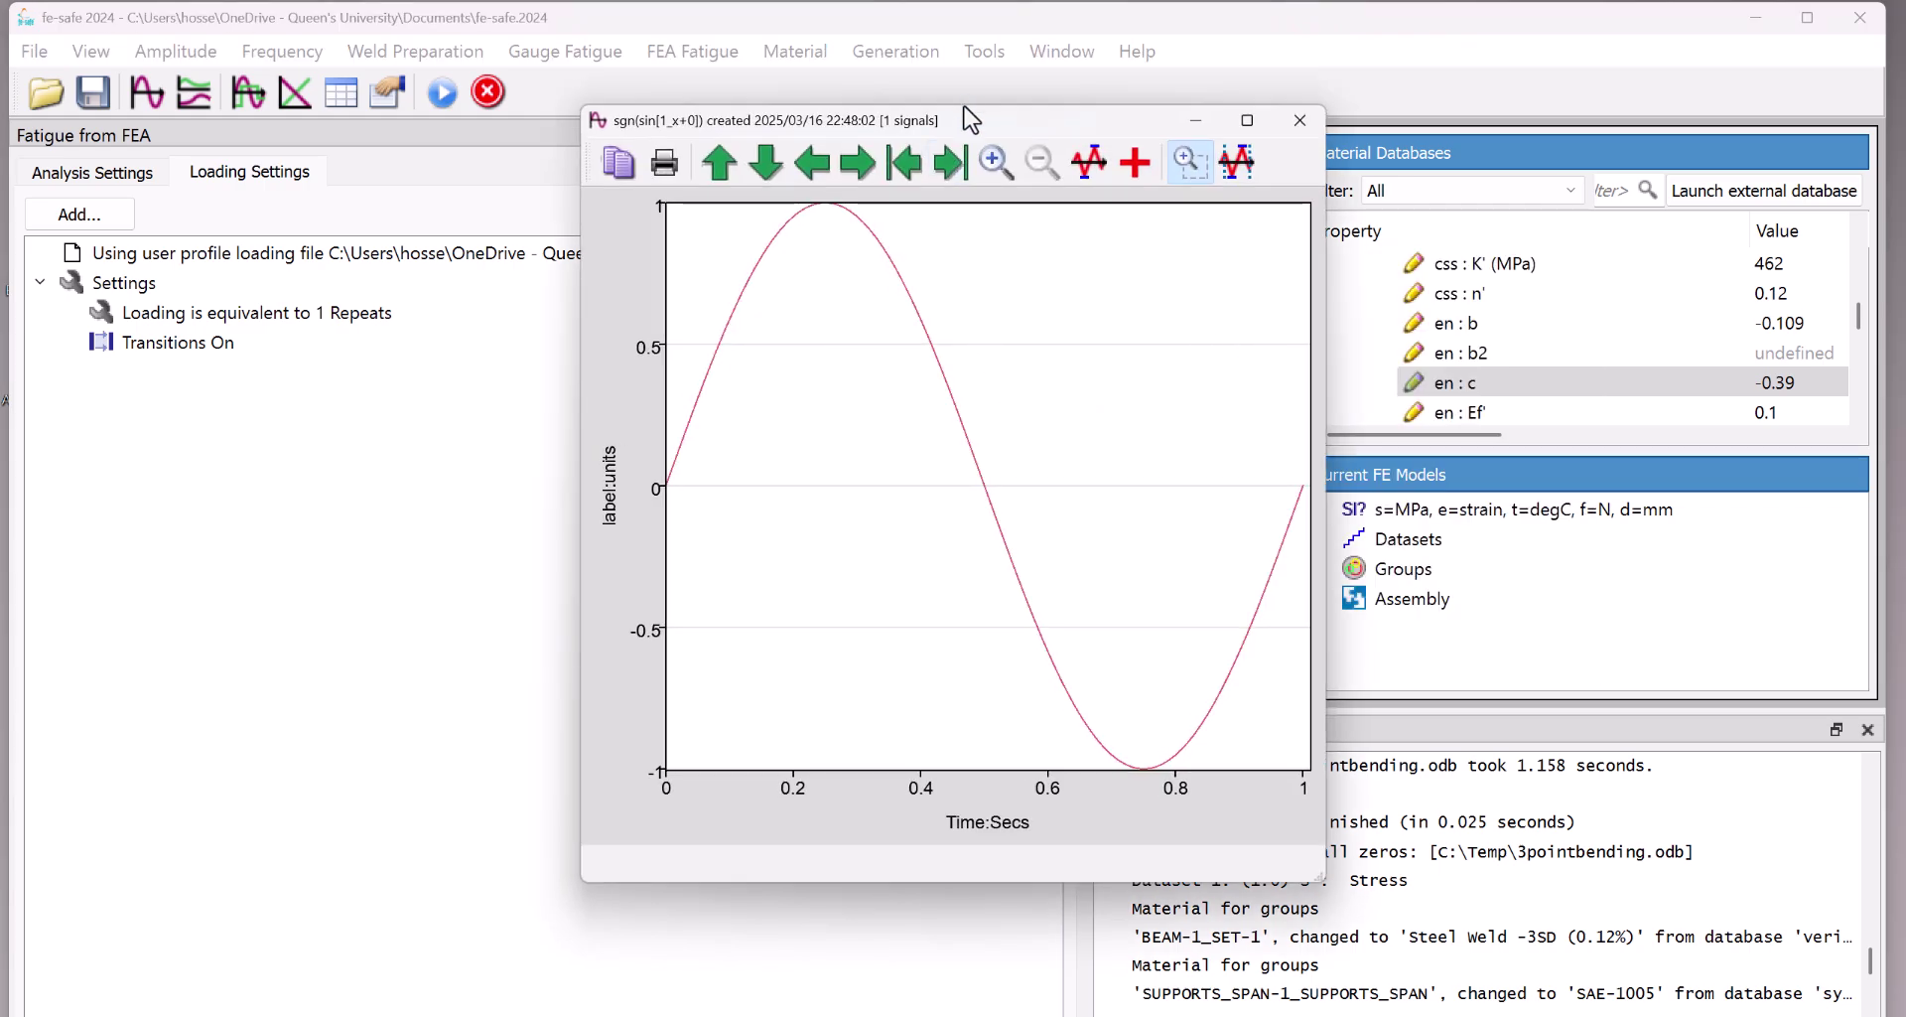
left_click_drag(972, 119, 823, 125)
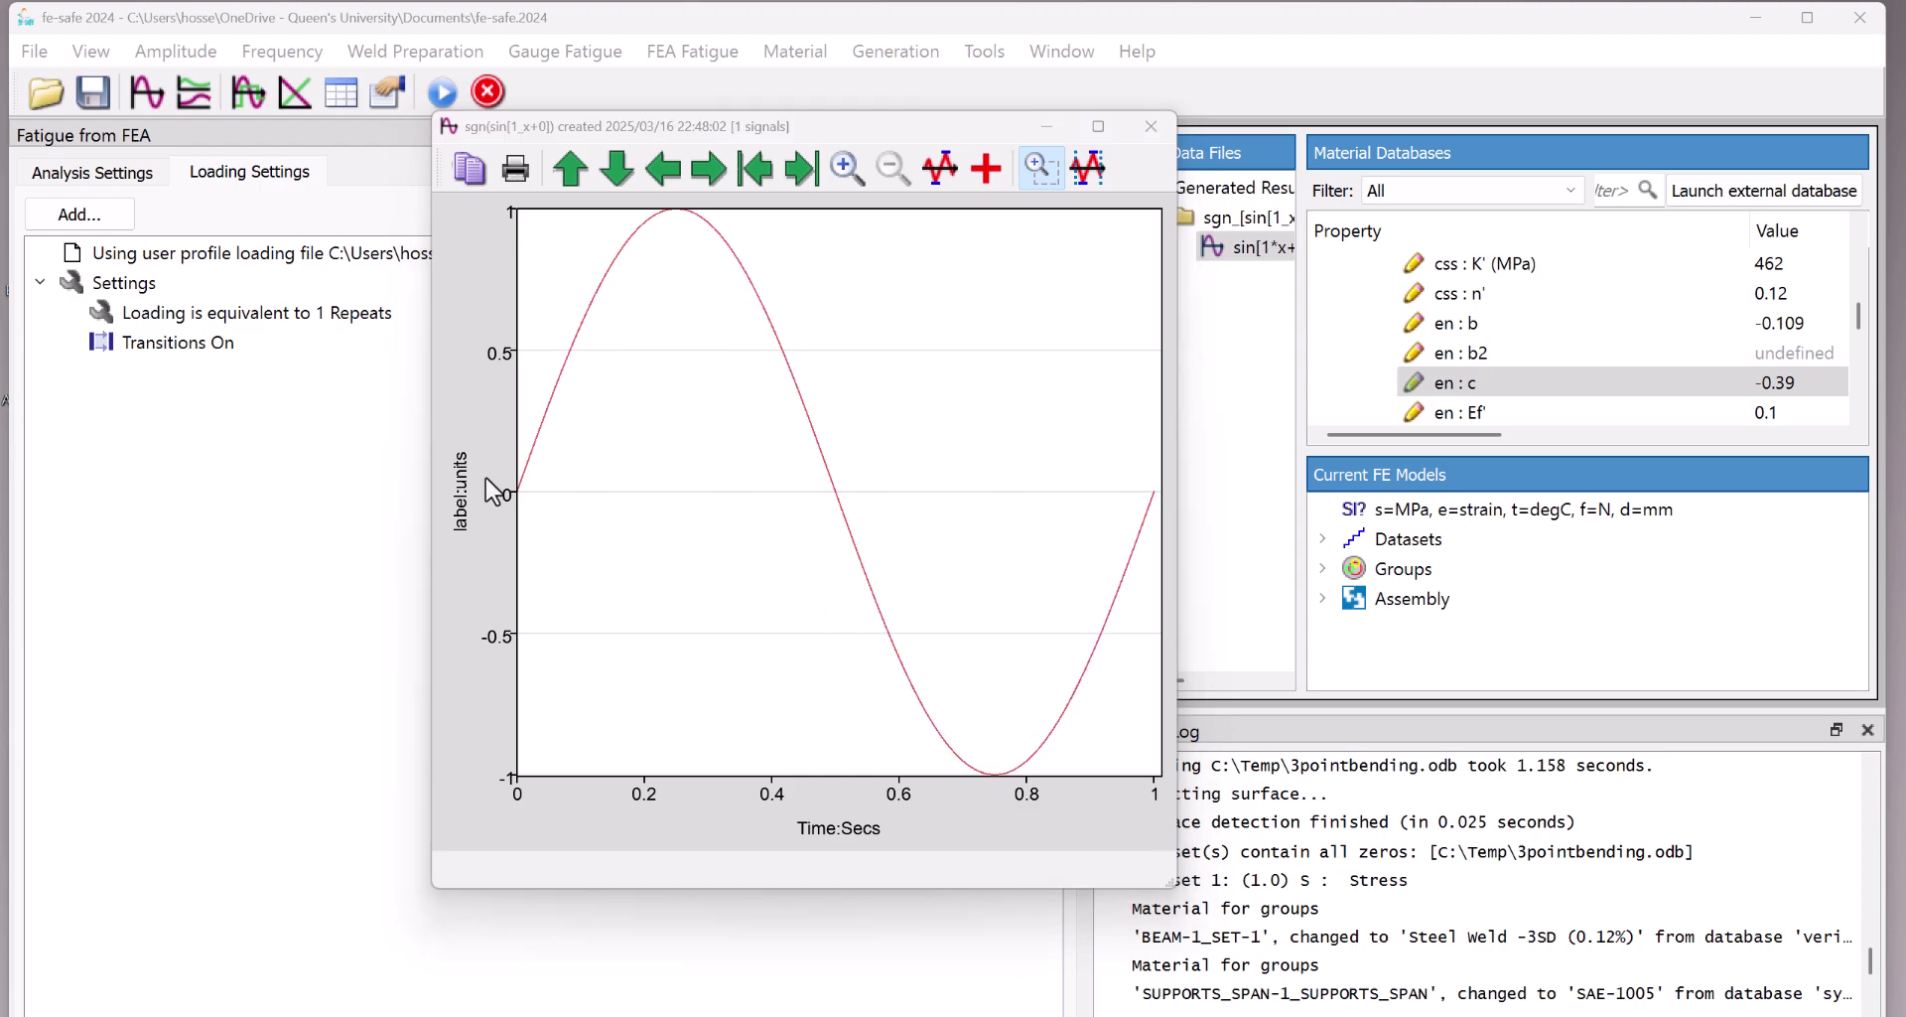
left_click(514, 490)
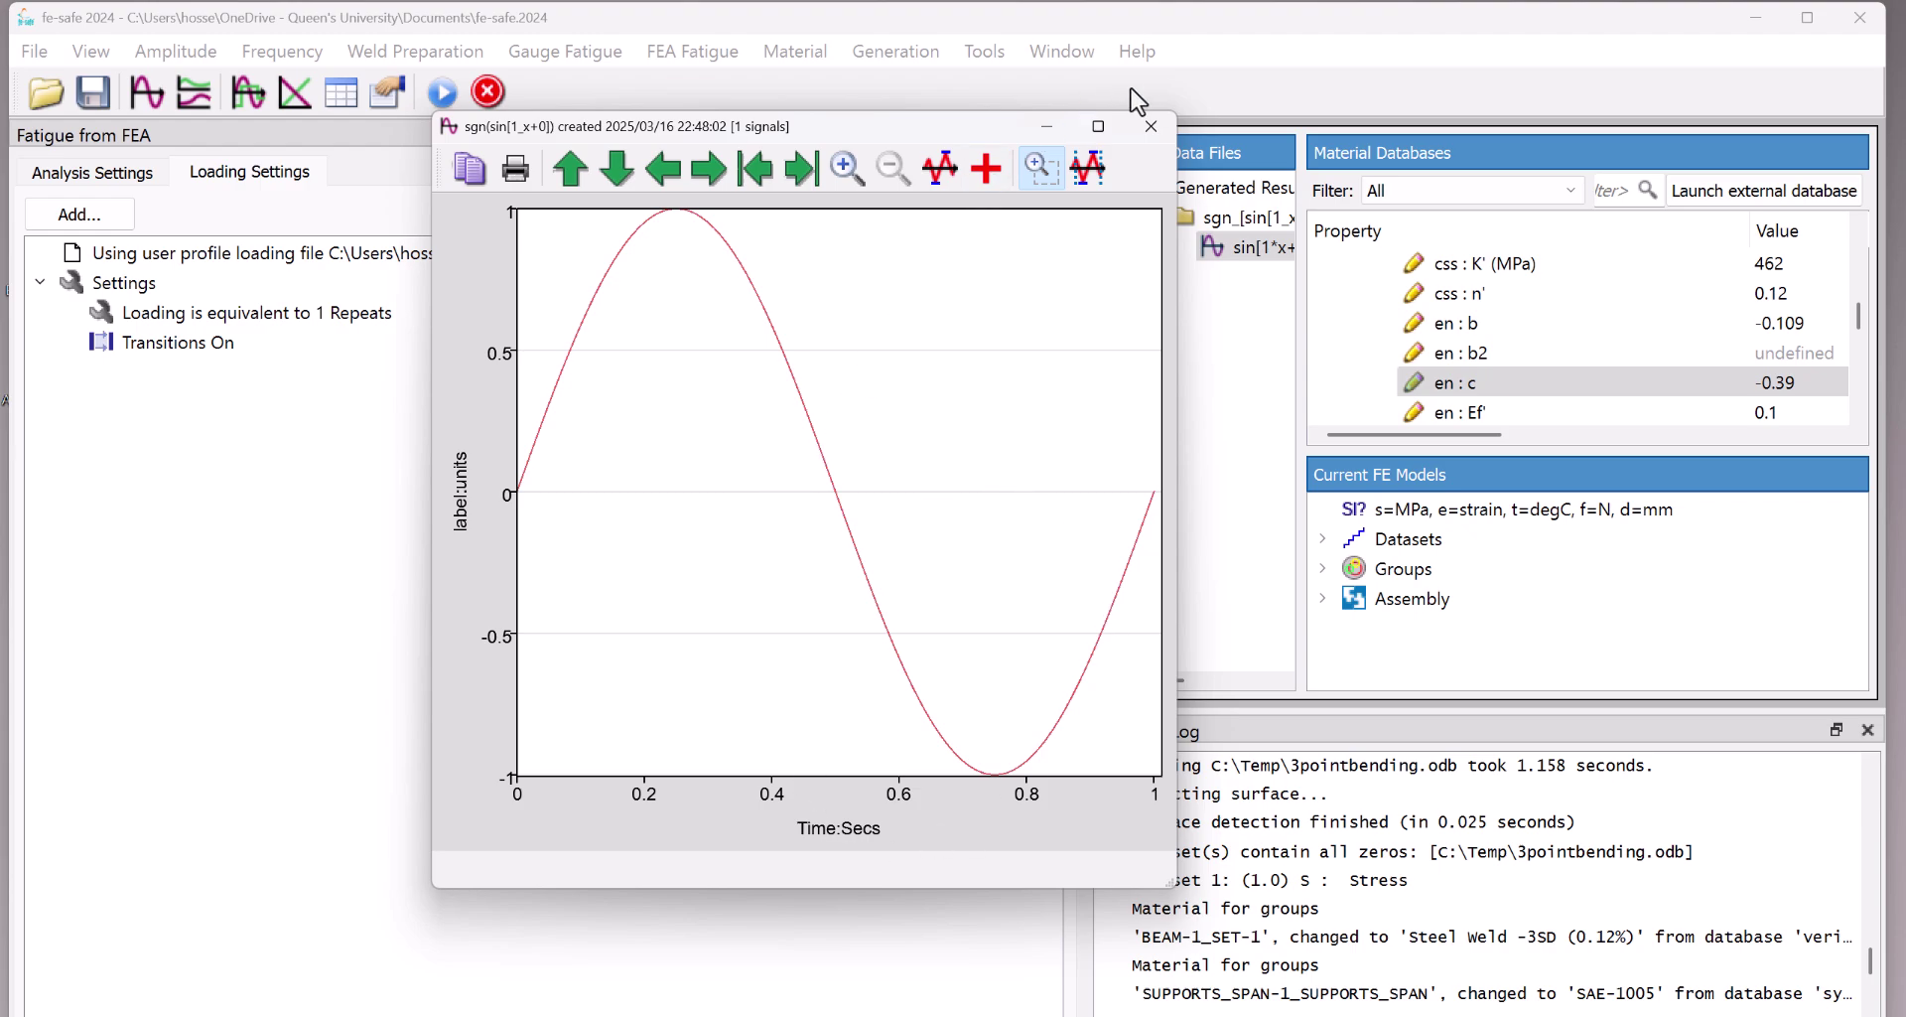
left_click(1150, 126)
Expand the FE model datasets down to Increment 15 and select Stress Dataset 16.
left_click(1323, 539)
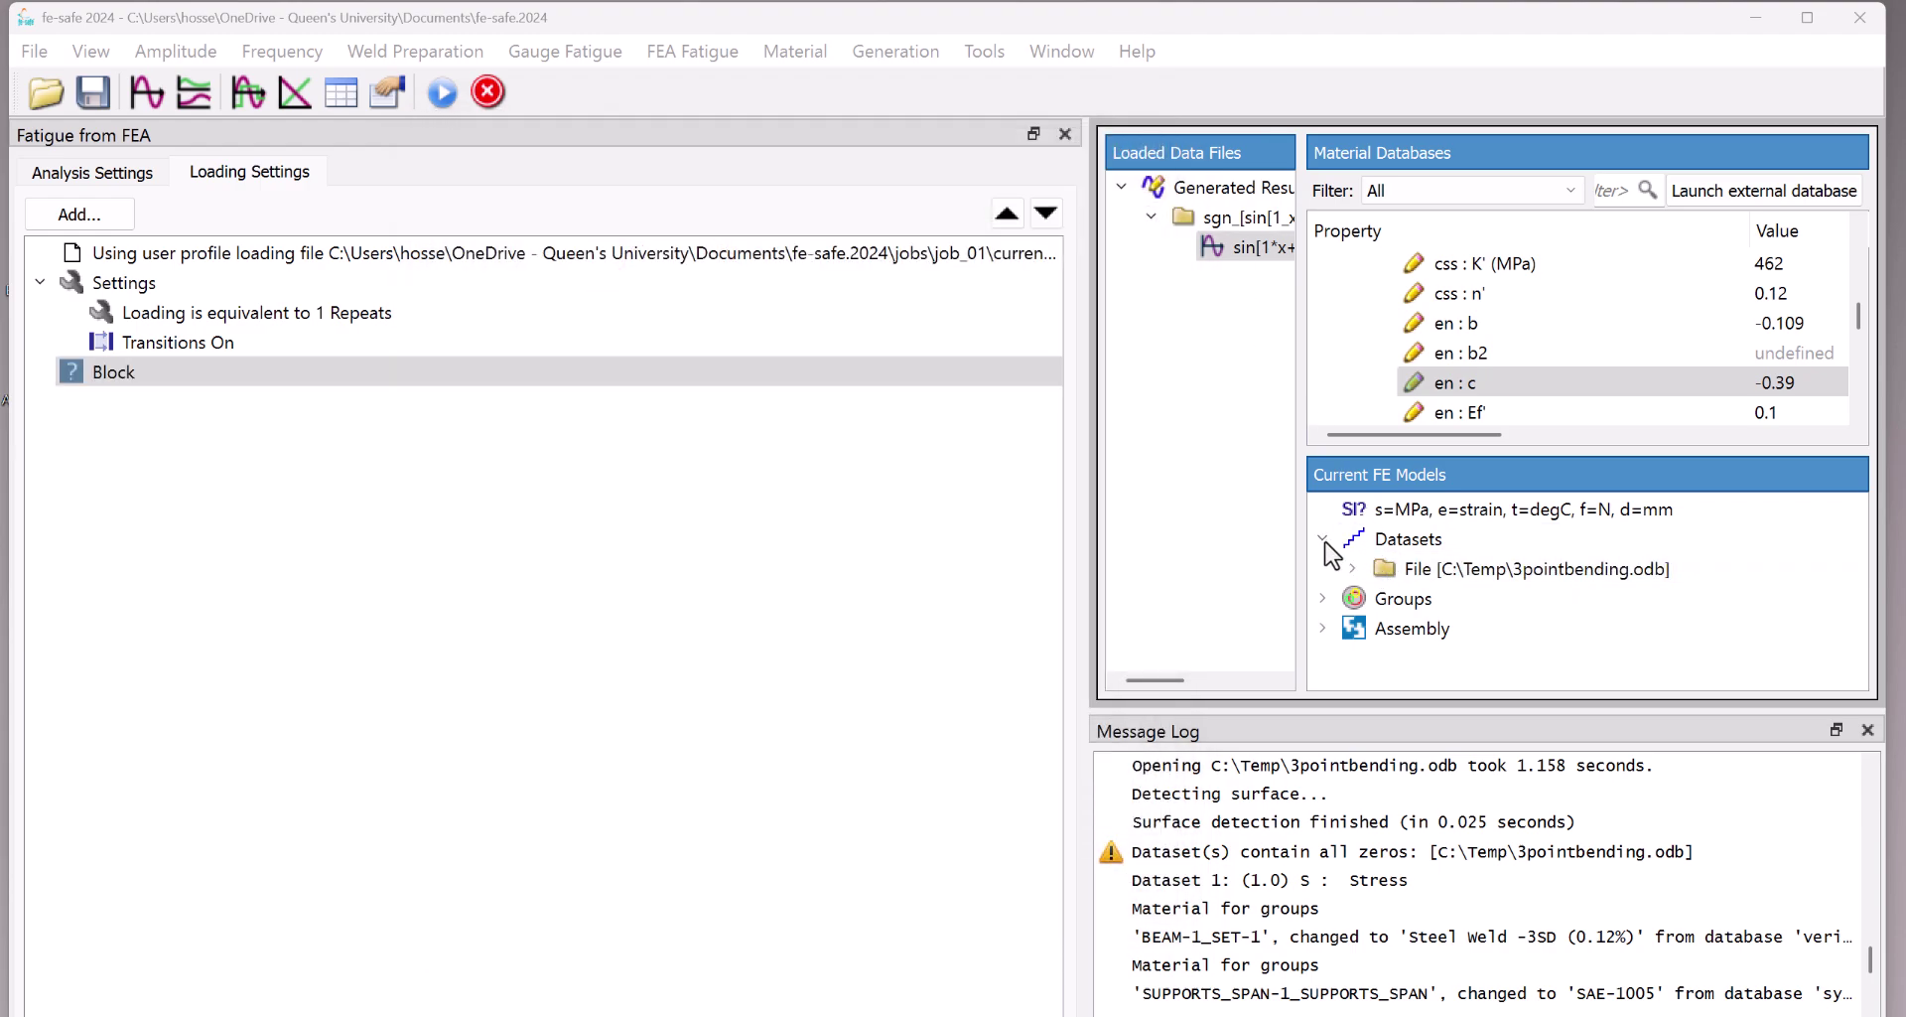
left_click(1352, 576)
scroll(1389, 591, "down", 5)
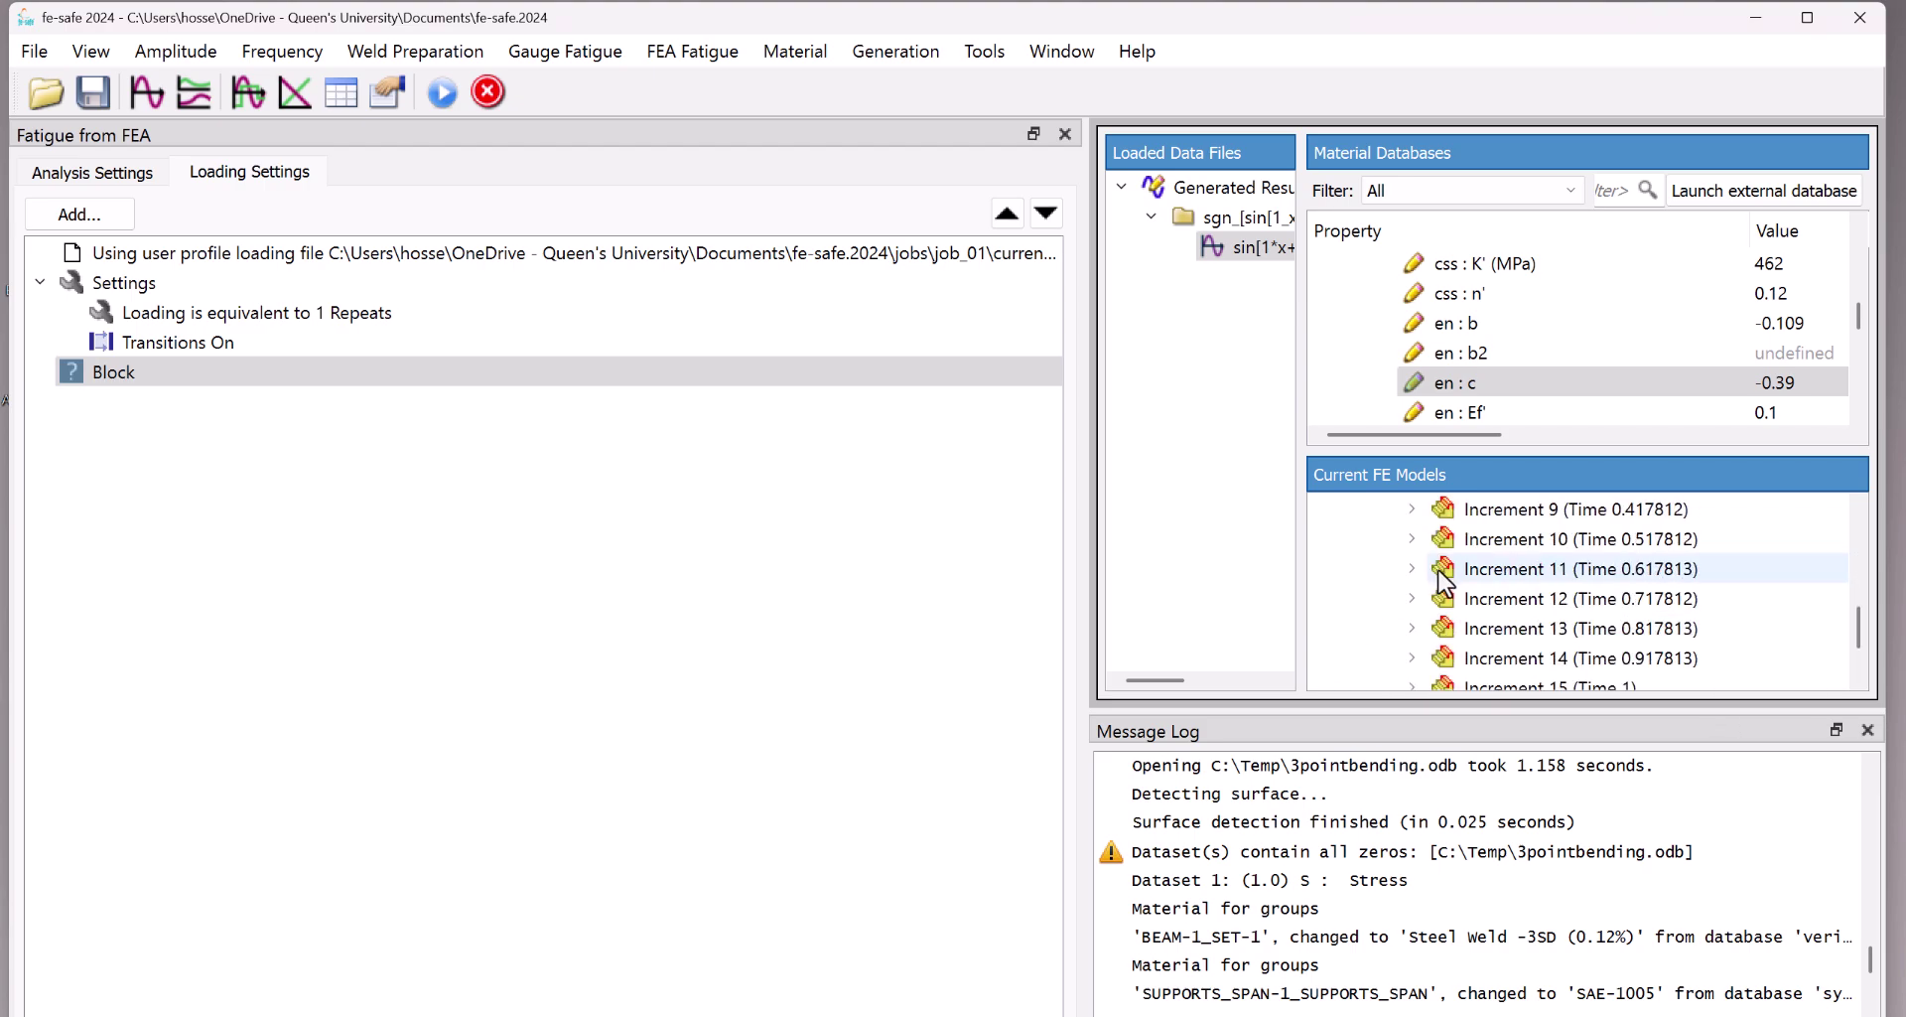
left_click(1411, 597)
scroll(1518, 606, "down", 1)
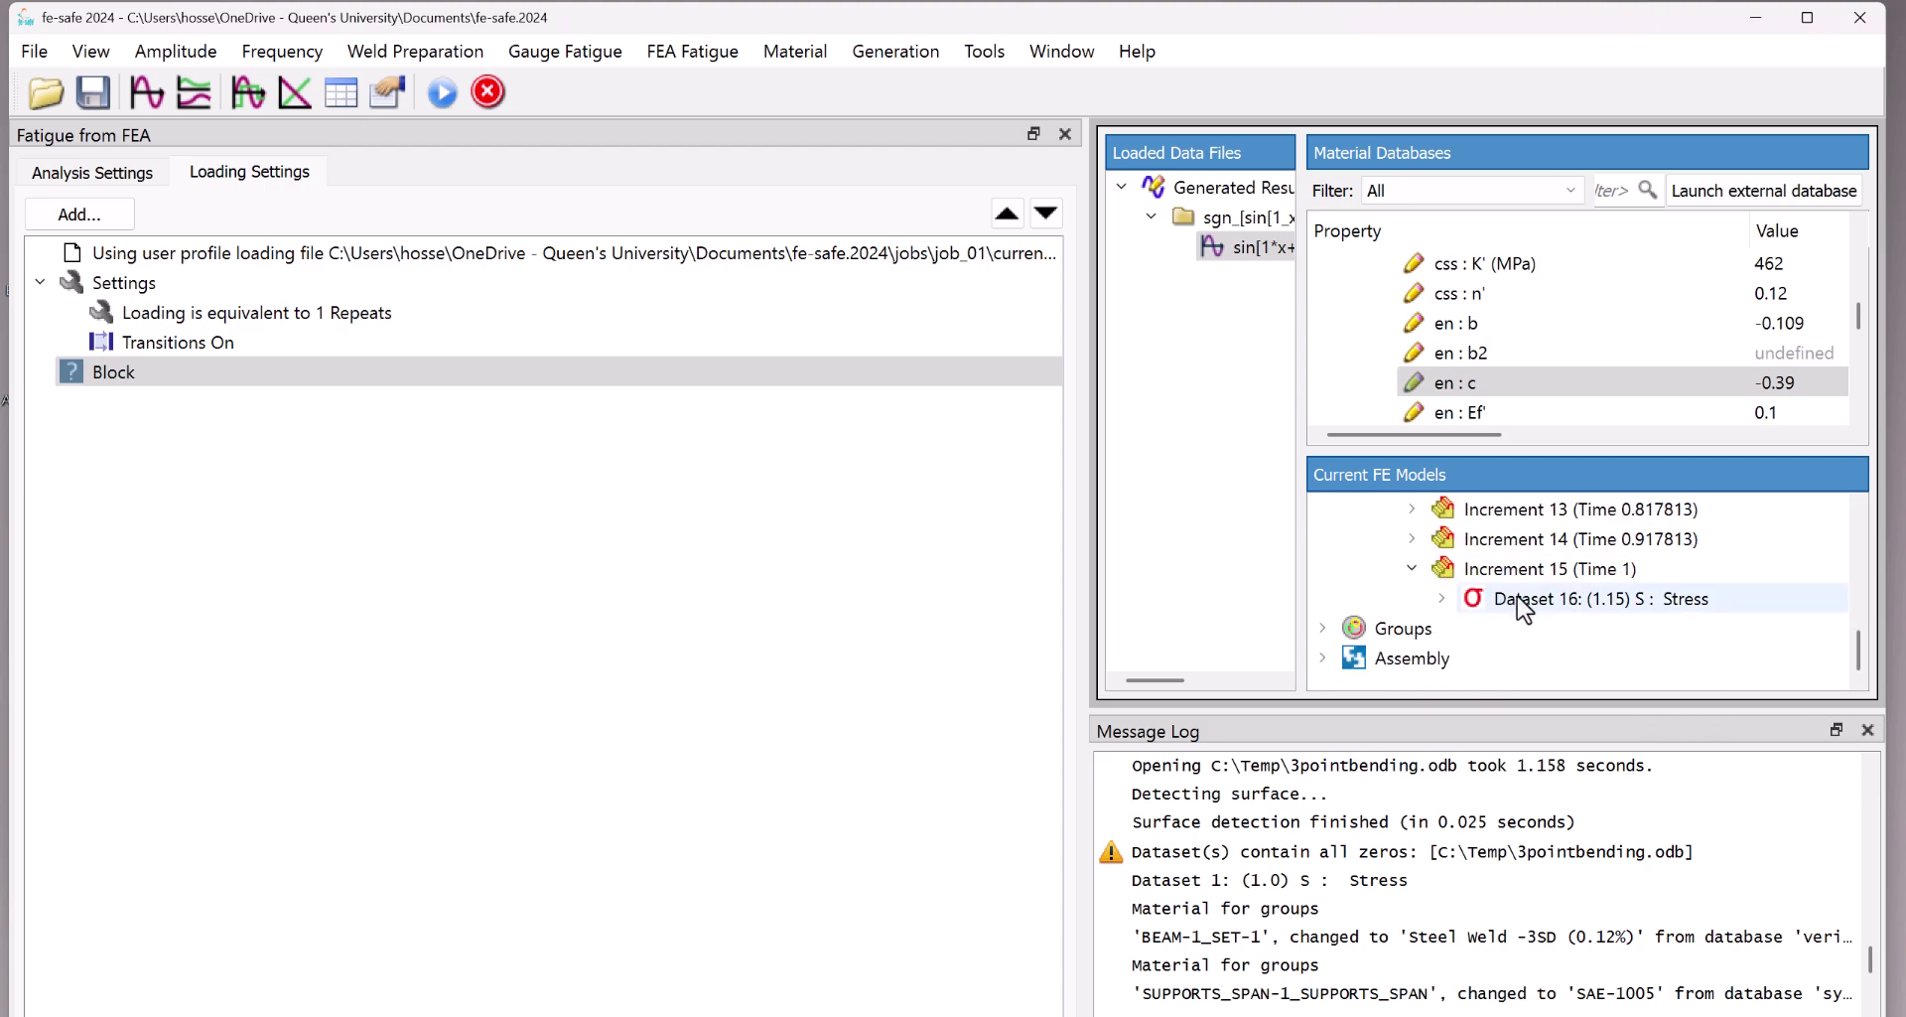
left_click(1442, 598)
scroll(1468, 621, "down", 2)
scroll(1468, 622, "up", 2)
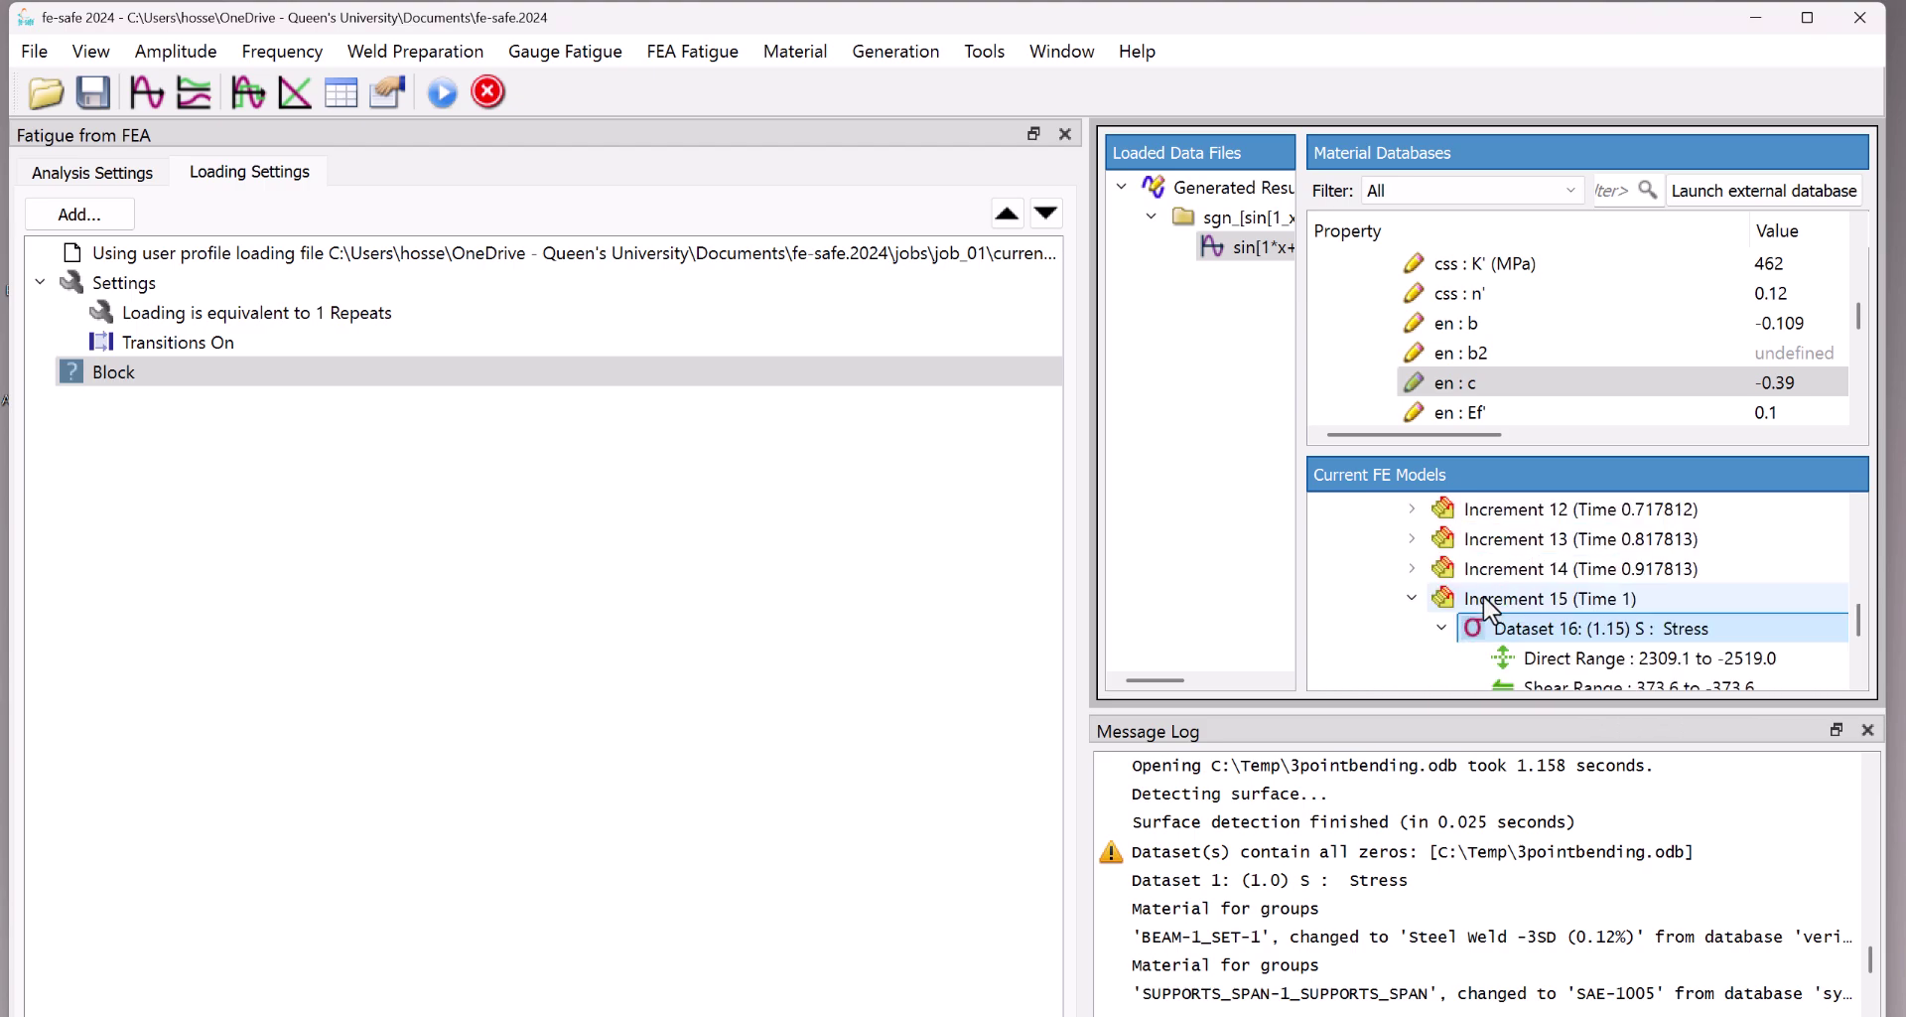
Add the sine signal as a LOAD * dataset on Stress Dataset 16, creating an elastic block.
left_click(1253, 248)
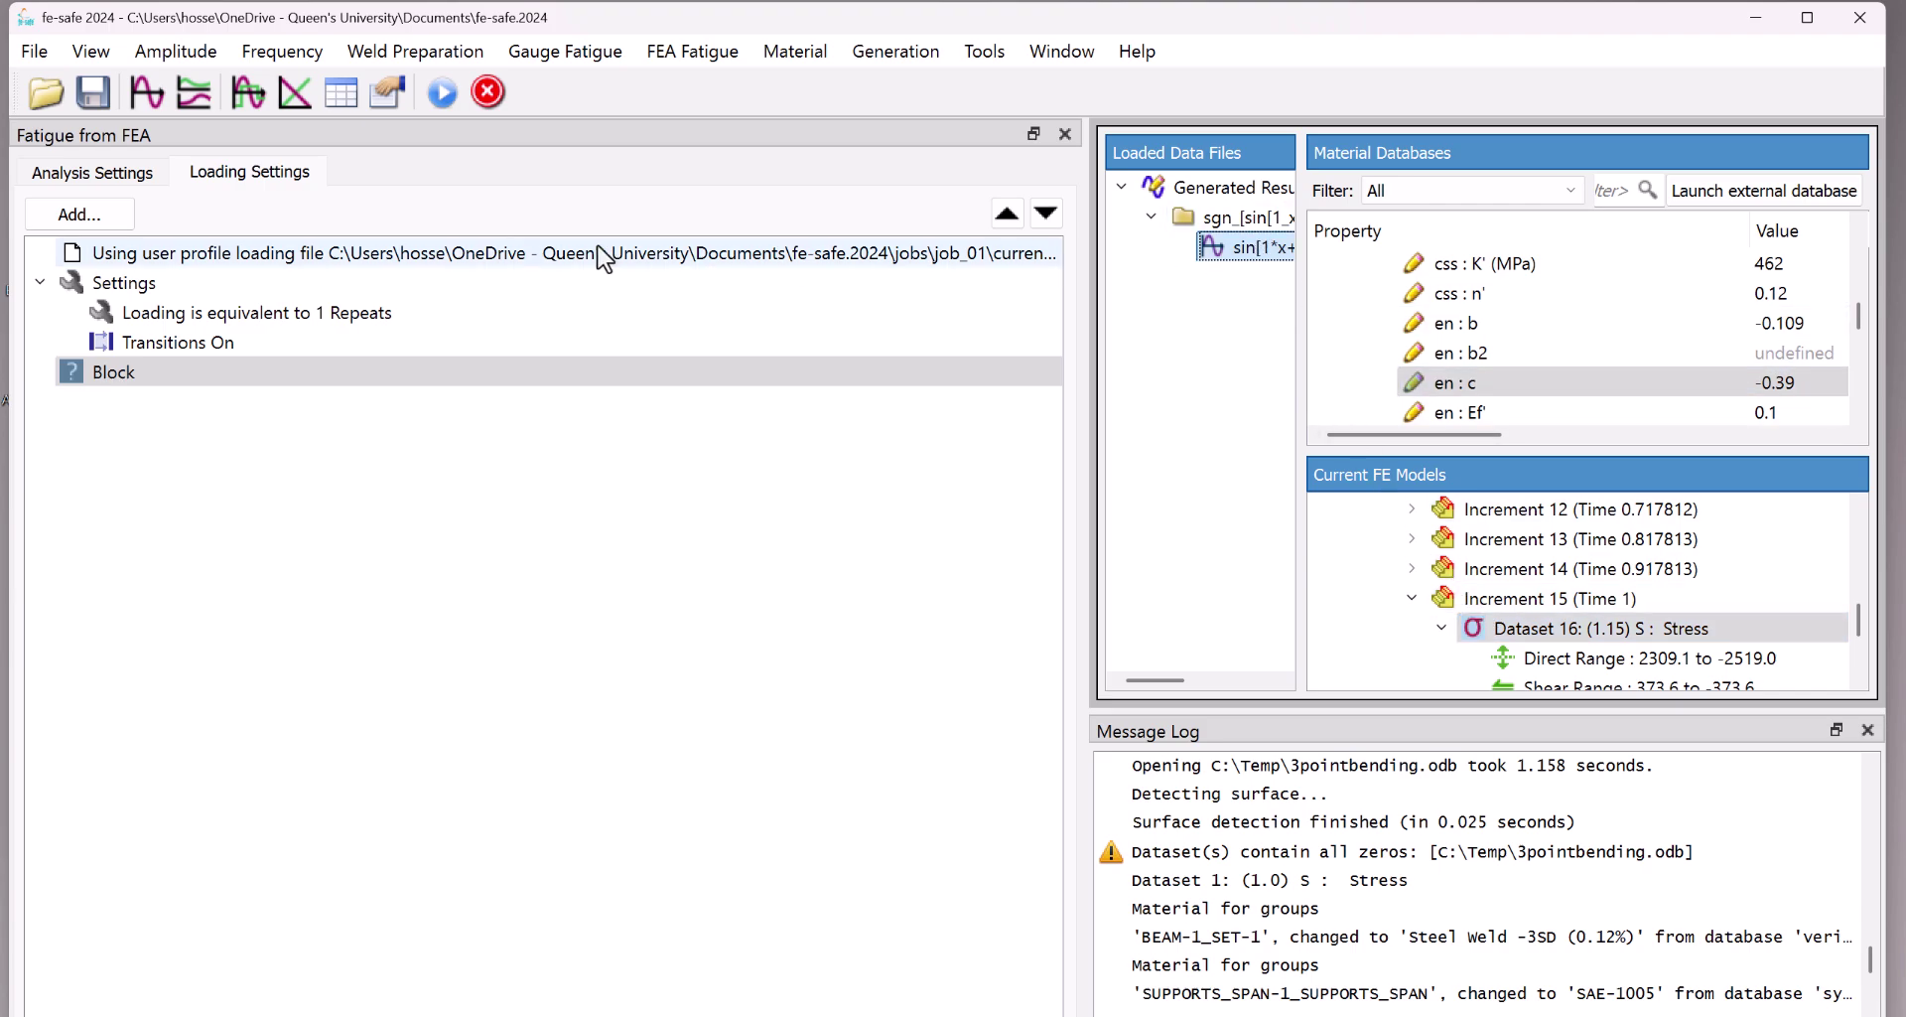
left_click(90, 214)
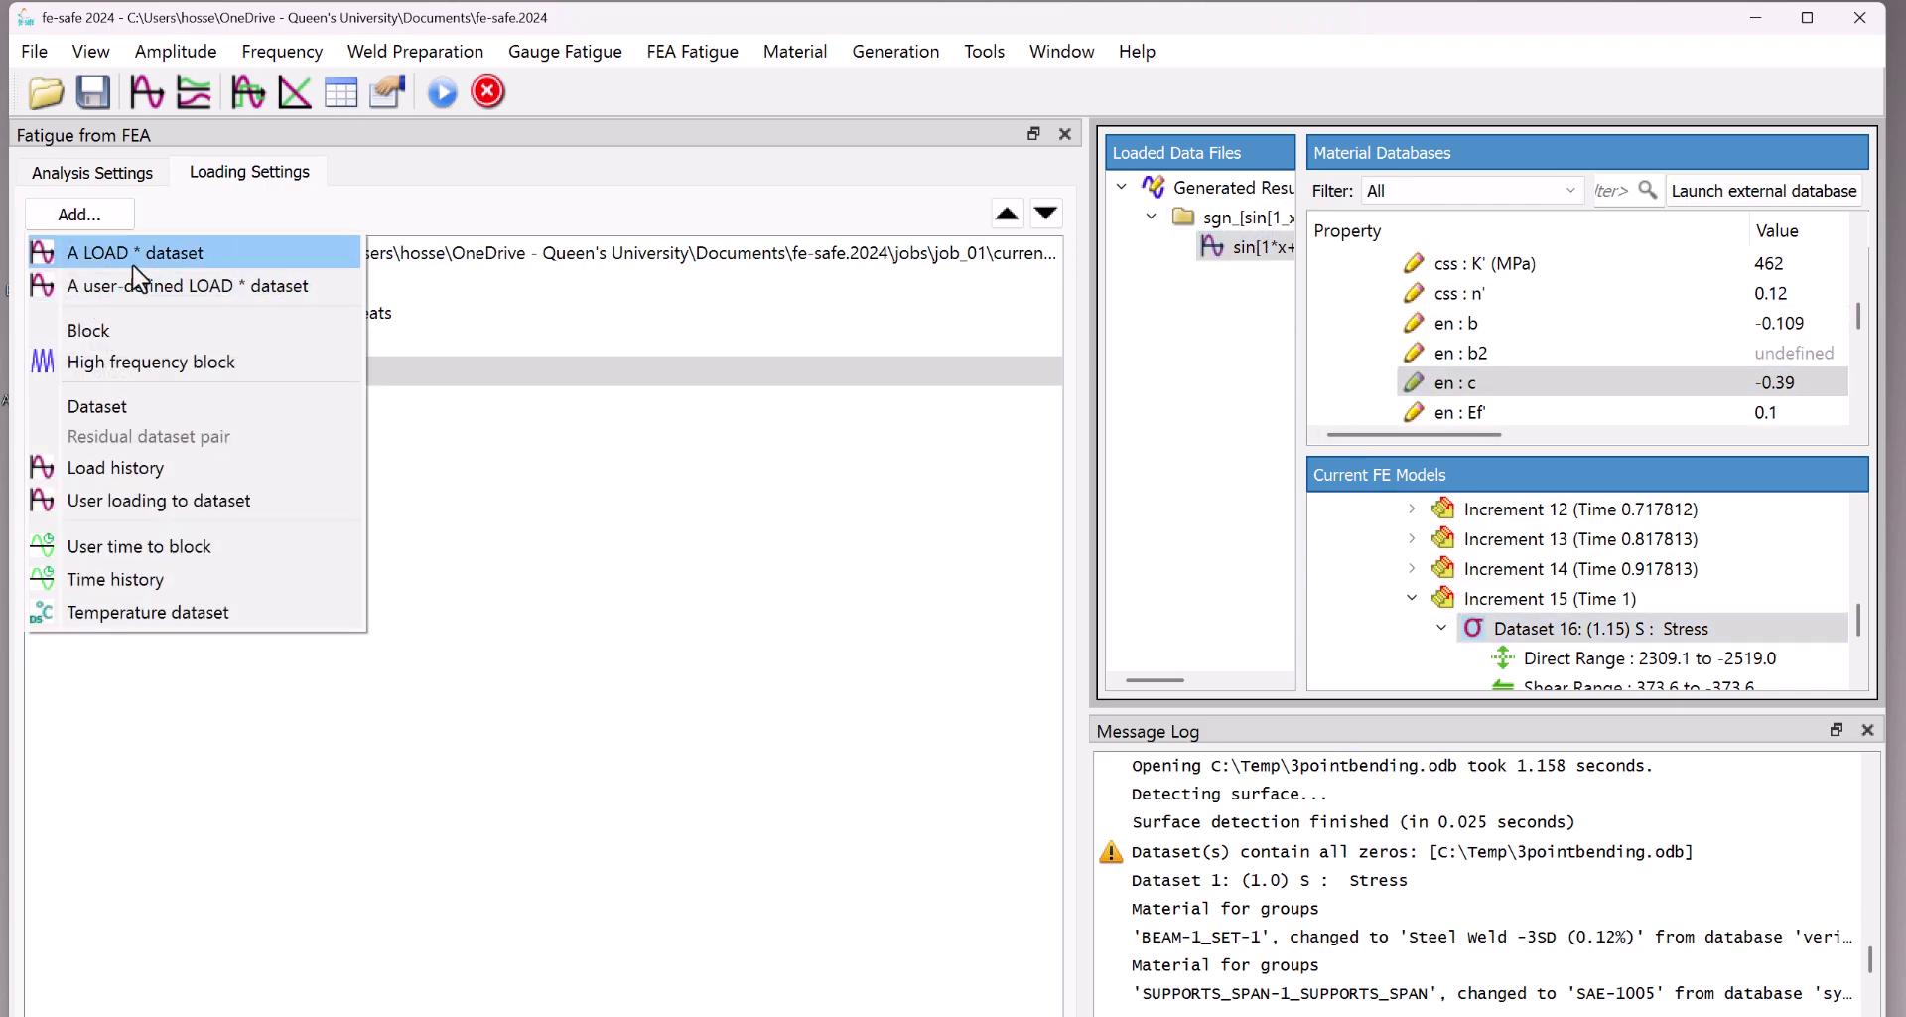
left_click(133, 264)
left_click(244, 434)
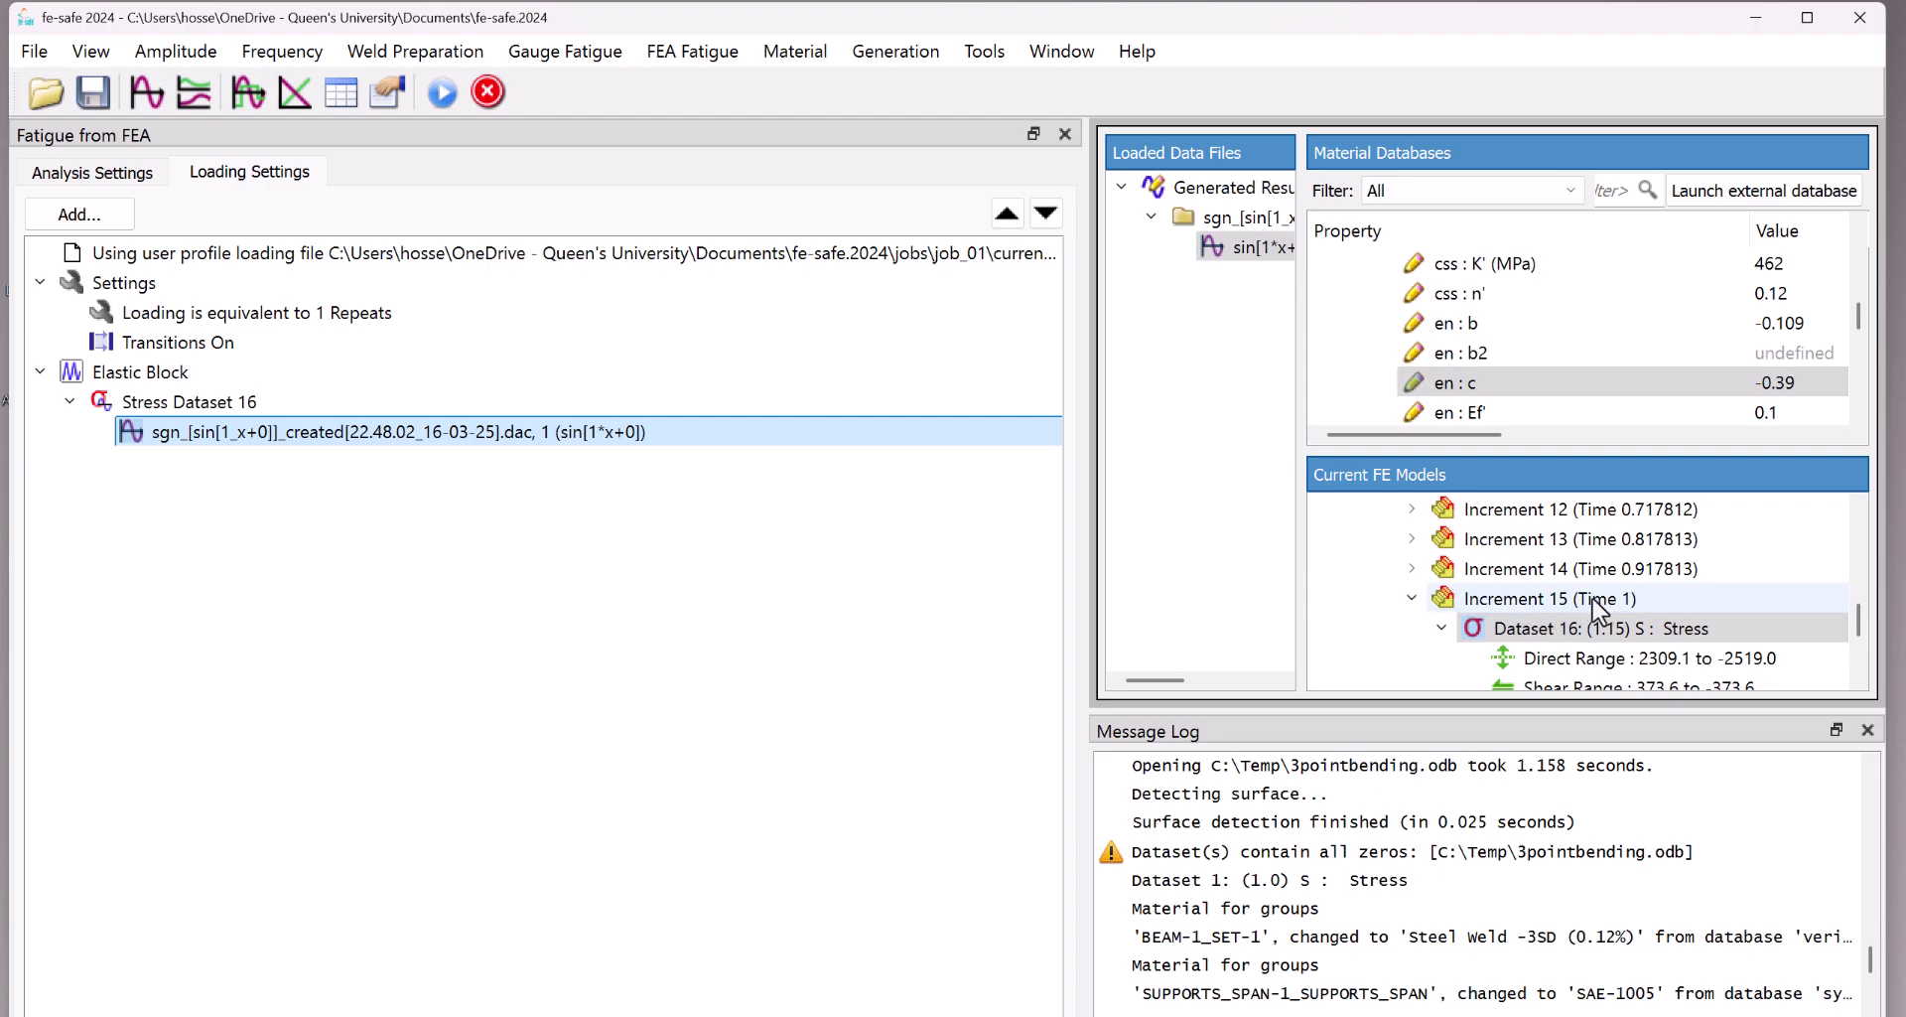
scroll(1578, 608, "down", 2)
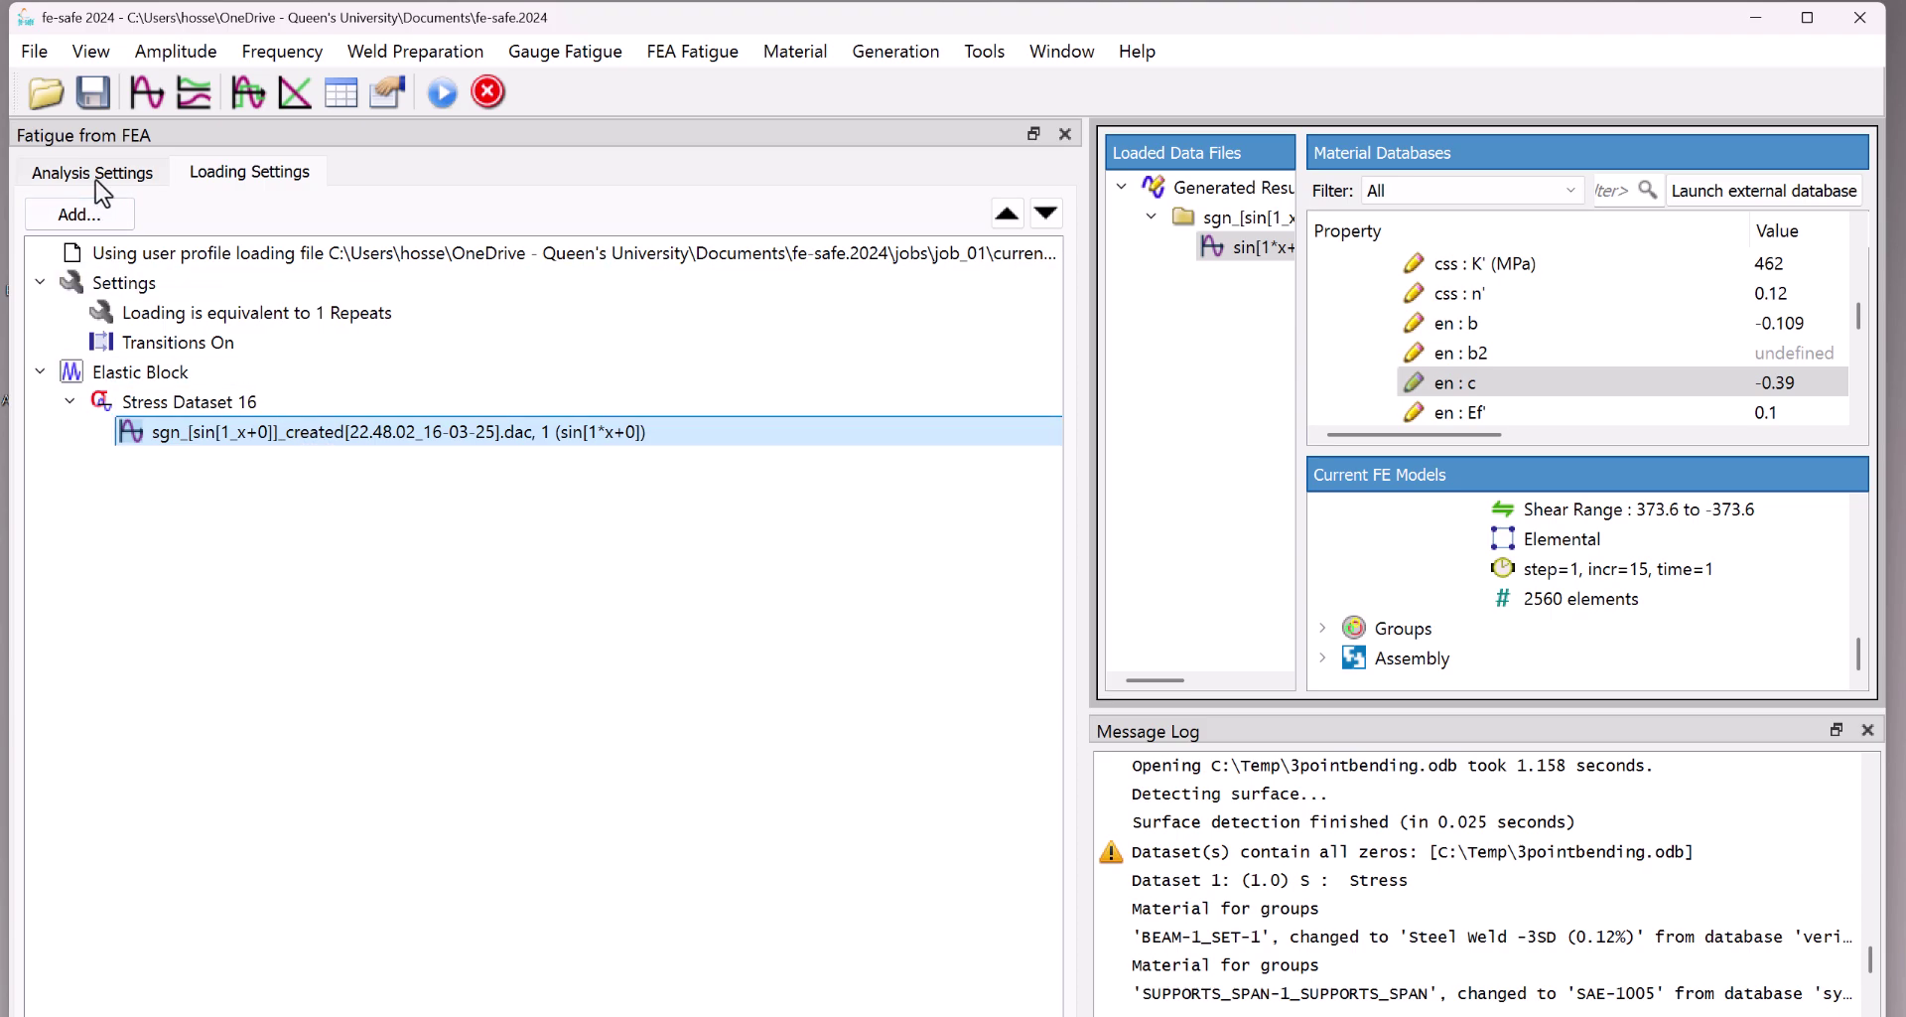
left_click(184, 54)
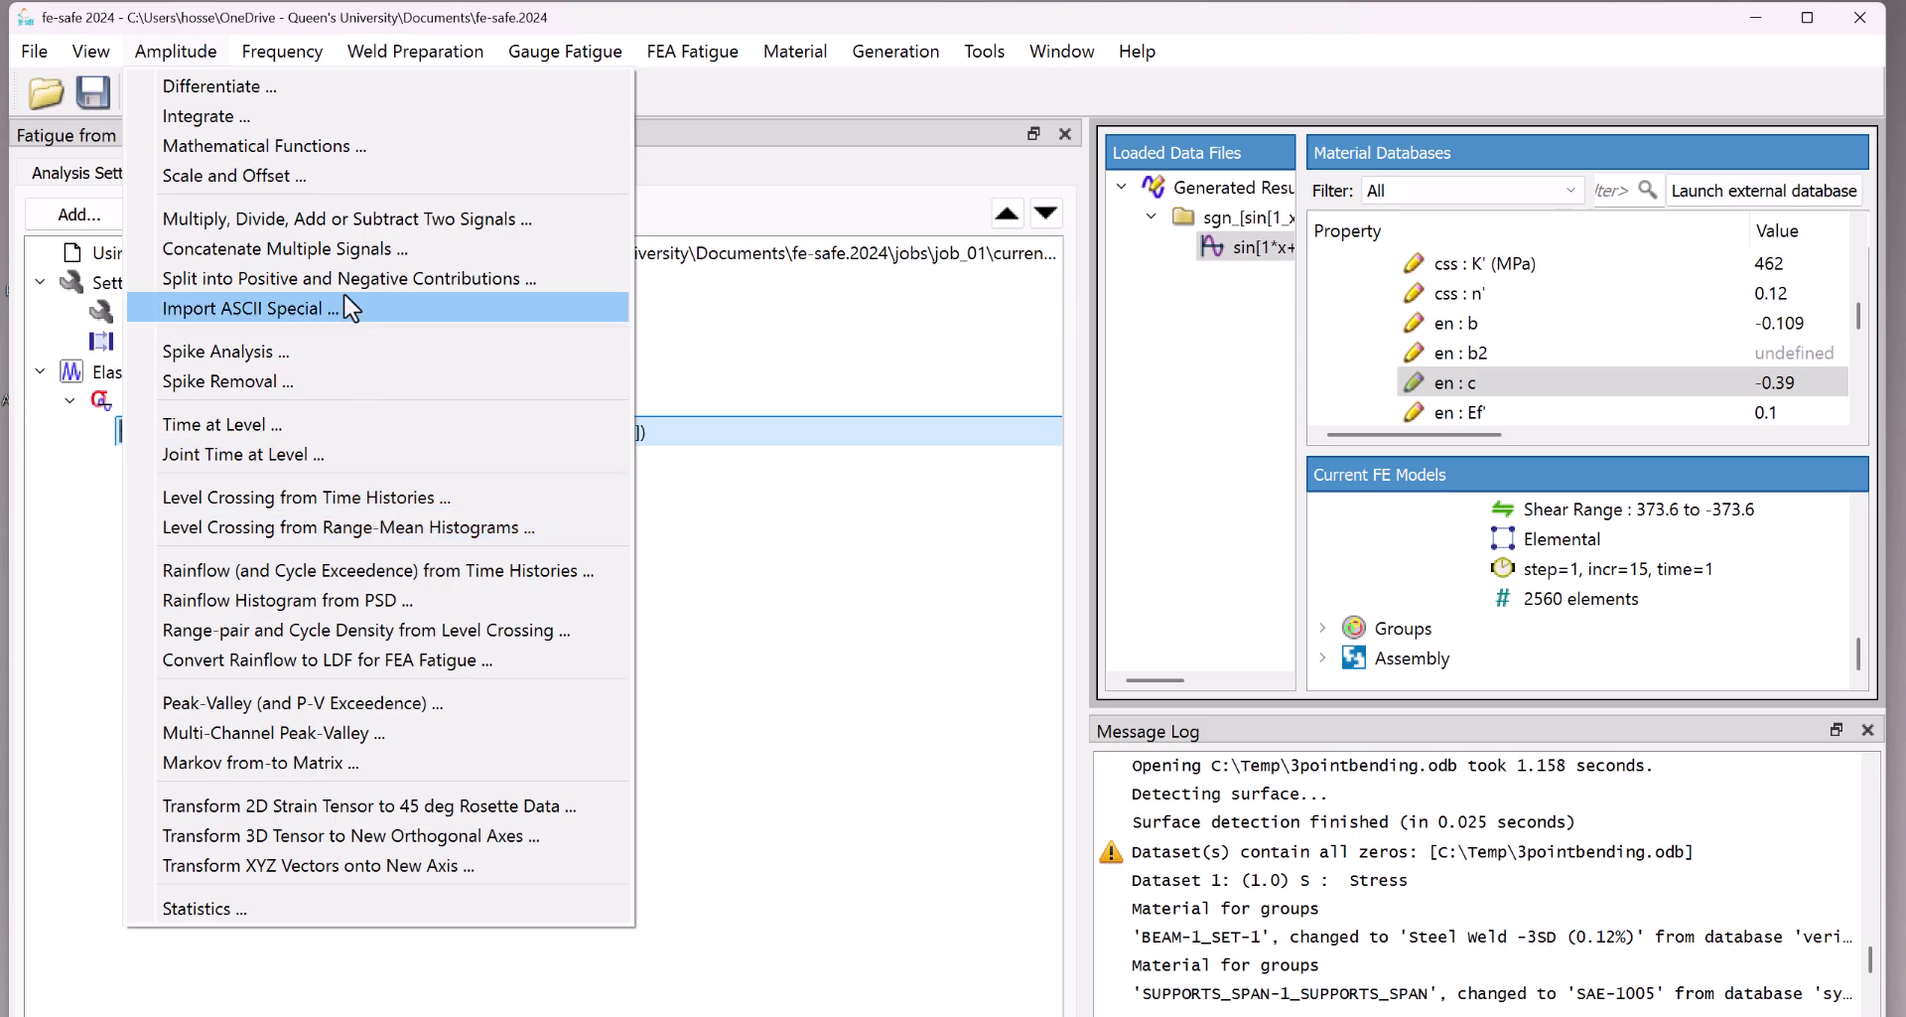
Bring up the Scale and Offset settings for the sine load signal.
left_click(328, 176)
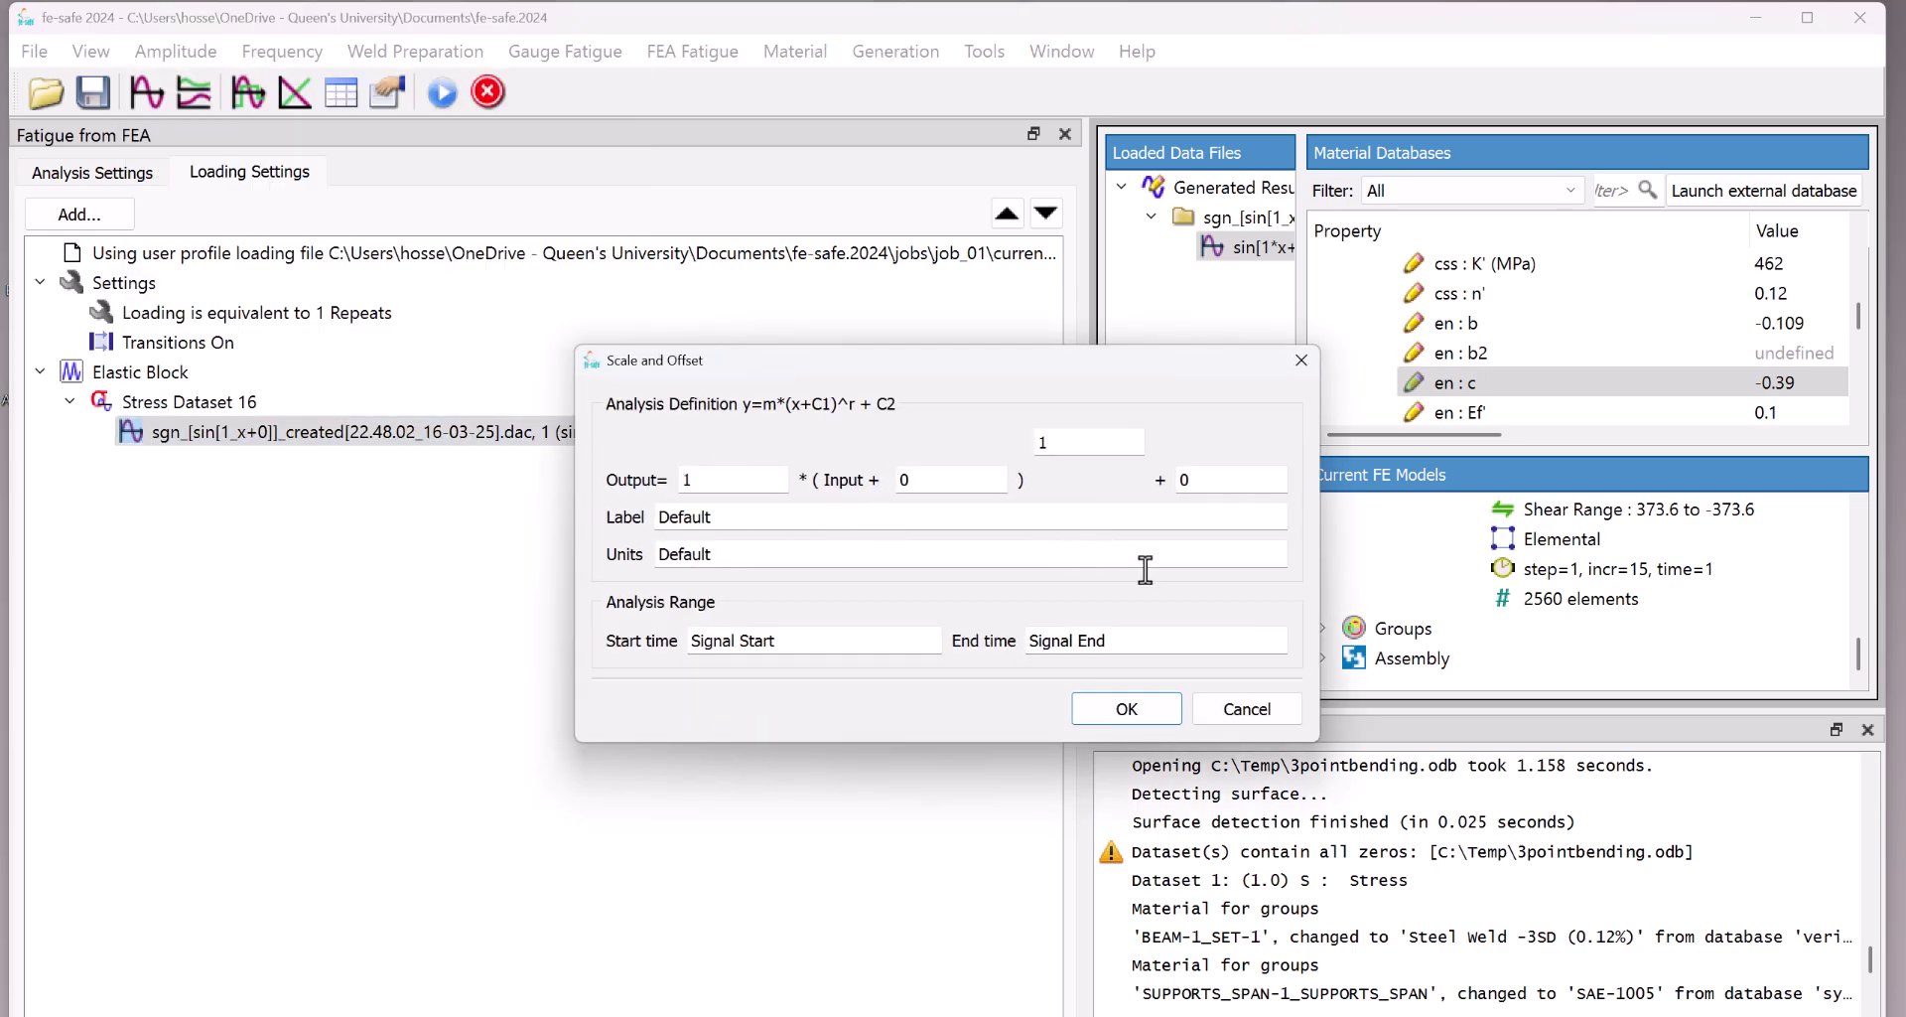